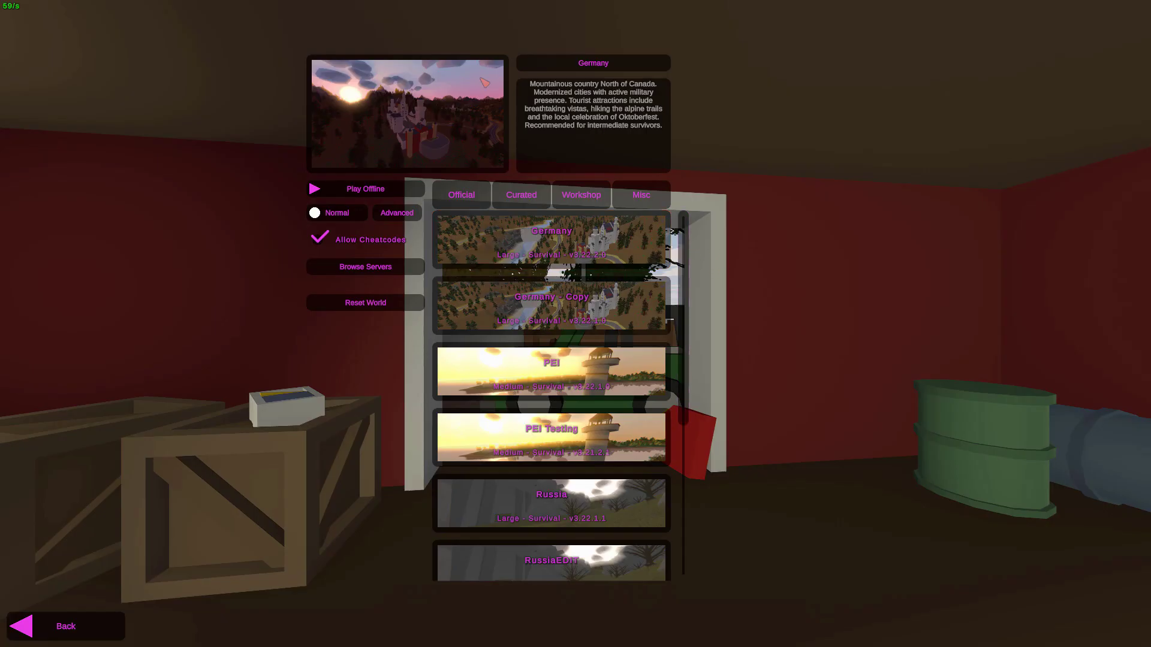
# Load the PEI Testing map in offline singleplayer at Normal difficulty.
pyautogui.click(548, 432)
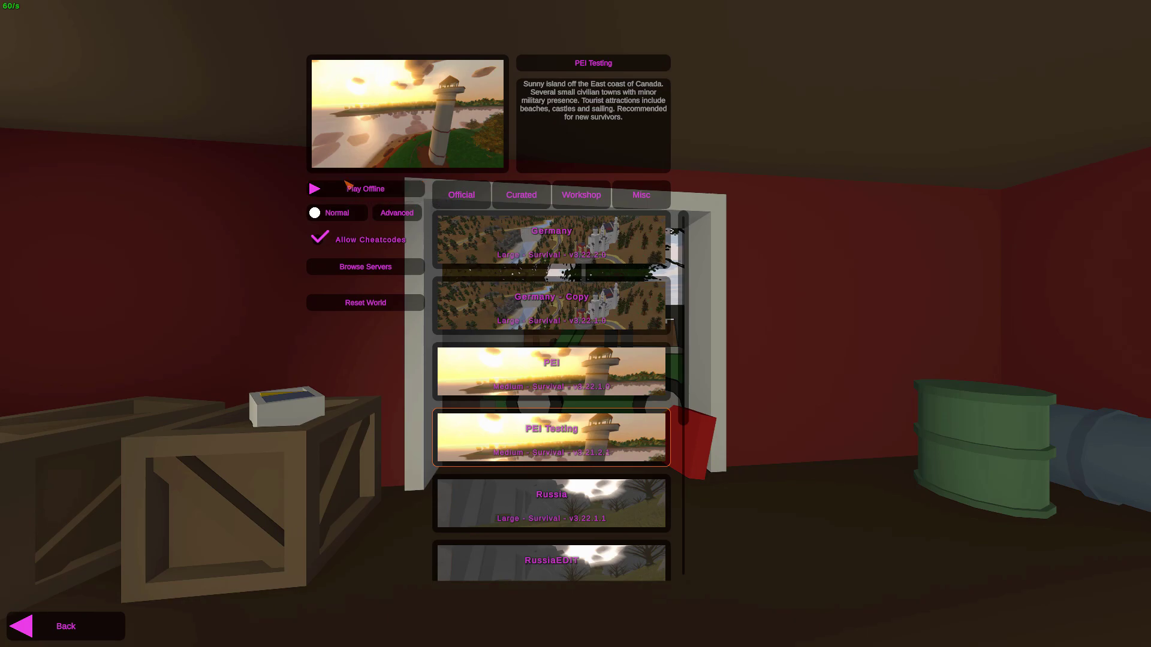
pyautogui.click(375, 193)
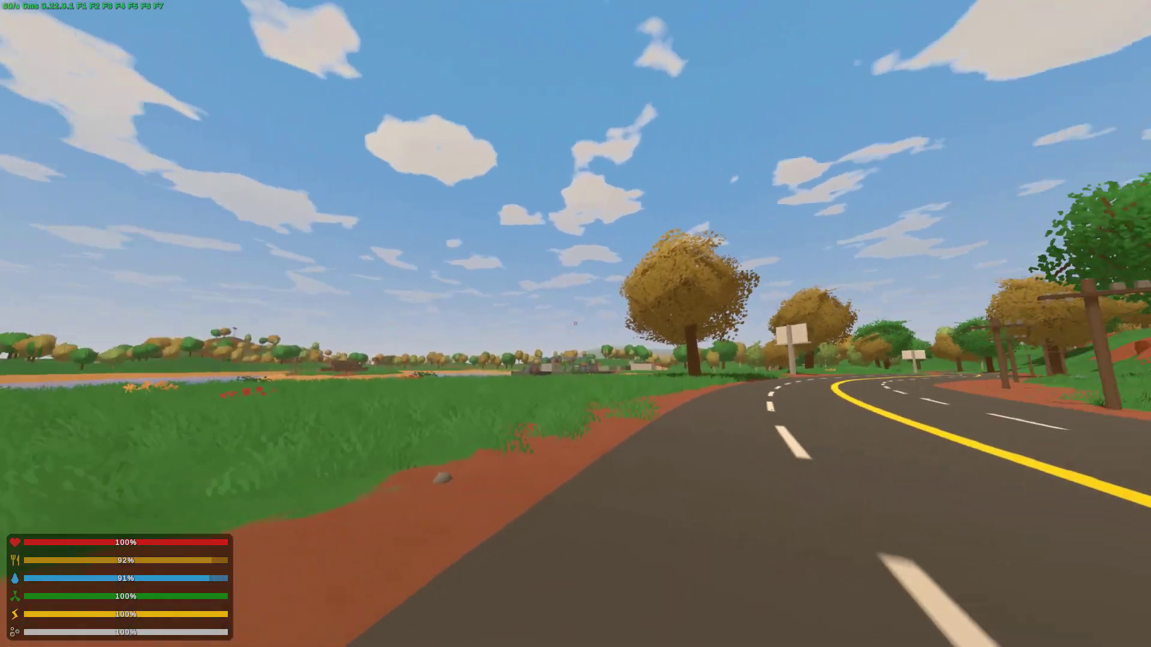
# Open the in-game Options, look through the available settings and return to the game.
pyautogui.press('Escape')
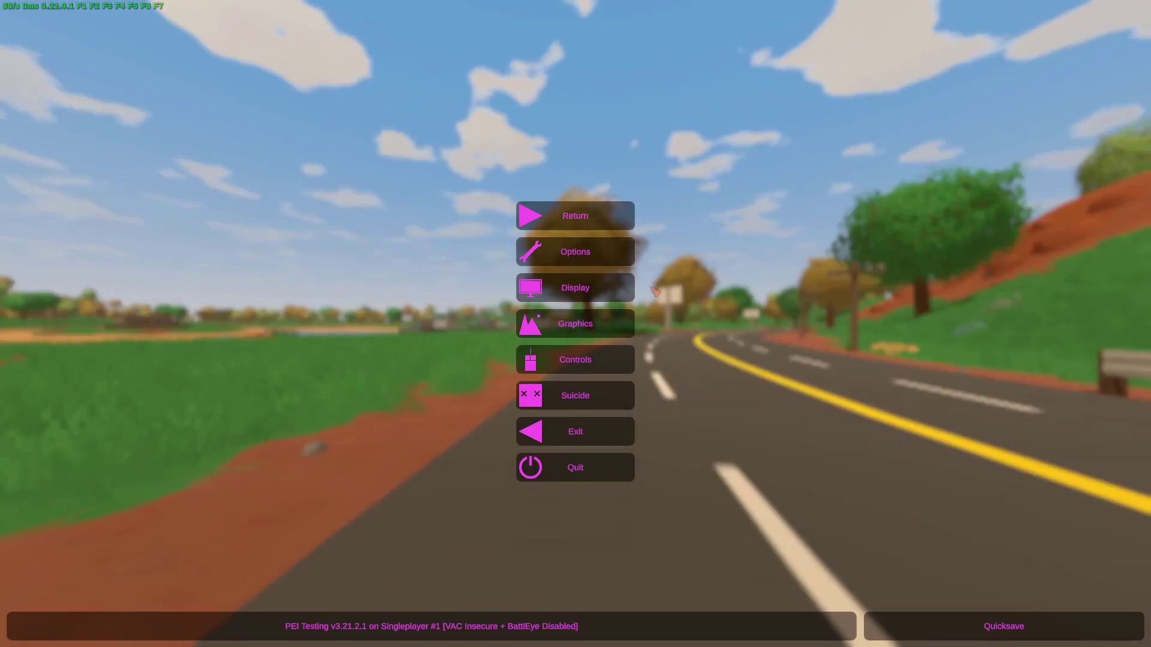
pyautogui.click(584, 254)
pyautogui.scroll(-1, 459, 512)
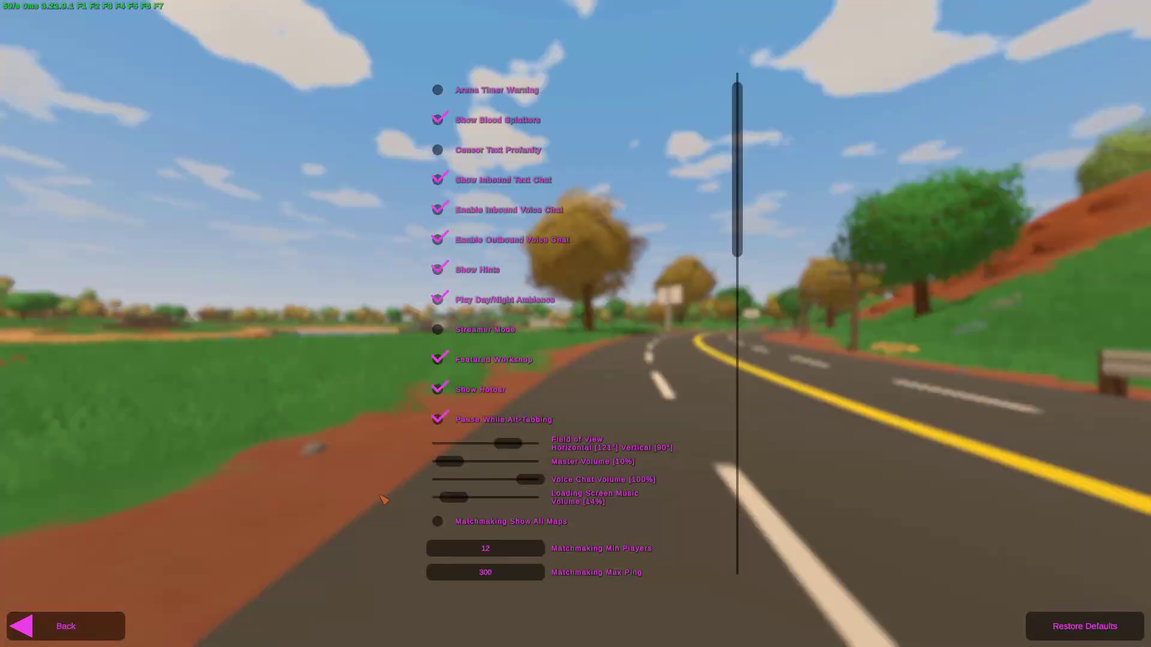
pyautogui.scroll(-3, 616, 473)
pyautogui.press('Escape')
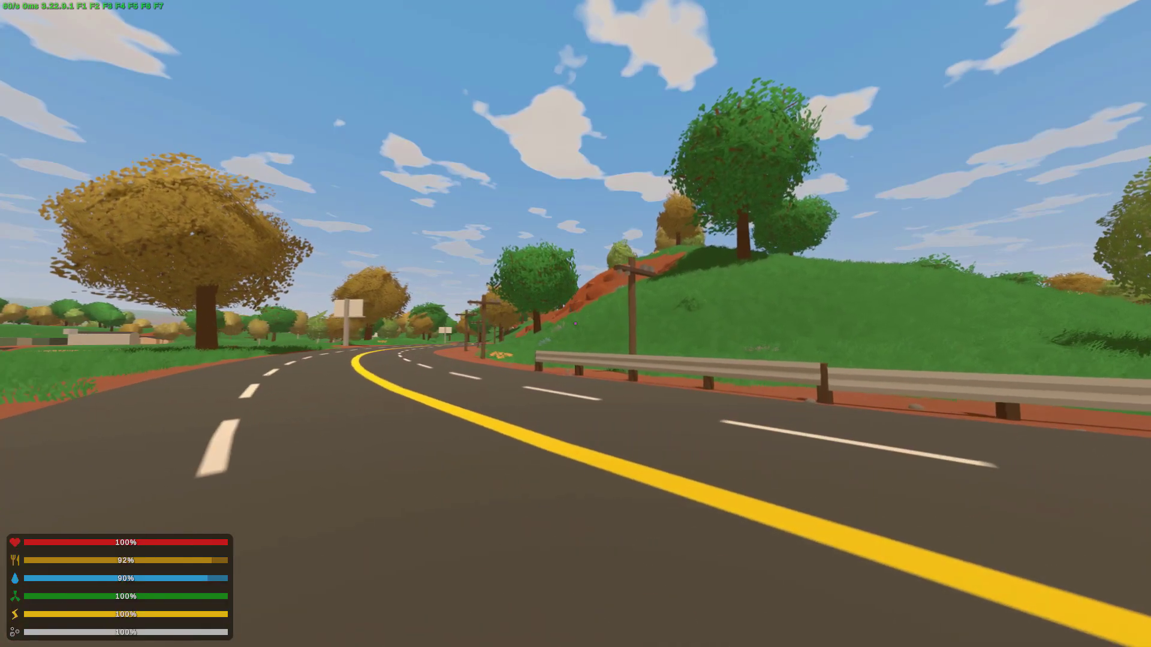
# Walk along the road, guardrail and Detective Riley billboard to view the surroundings of the PEI Testing map.
pyautogui.press('w')
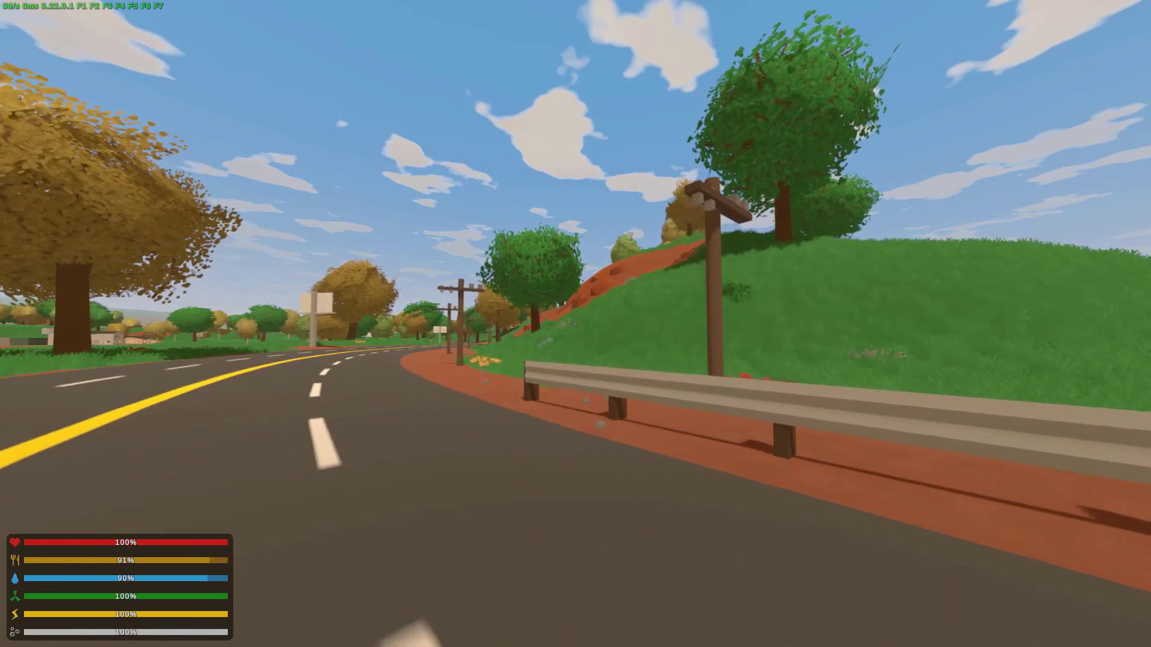
pyautogui.press('w')
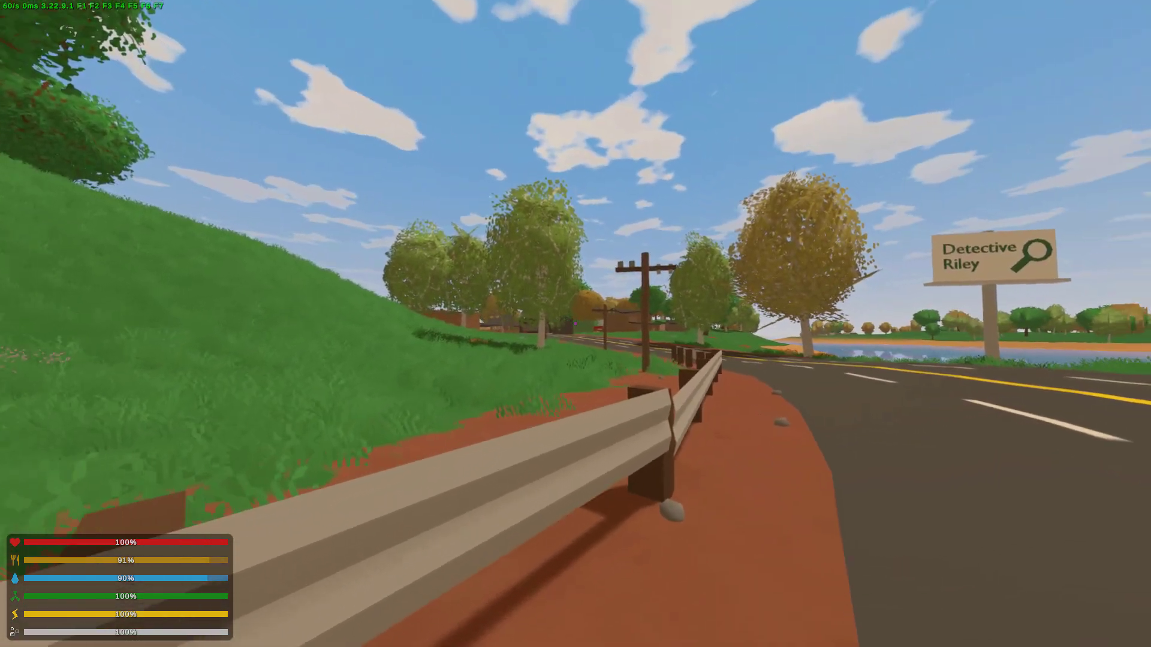
pyautogui.press('space')
pyautogui.press('w')
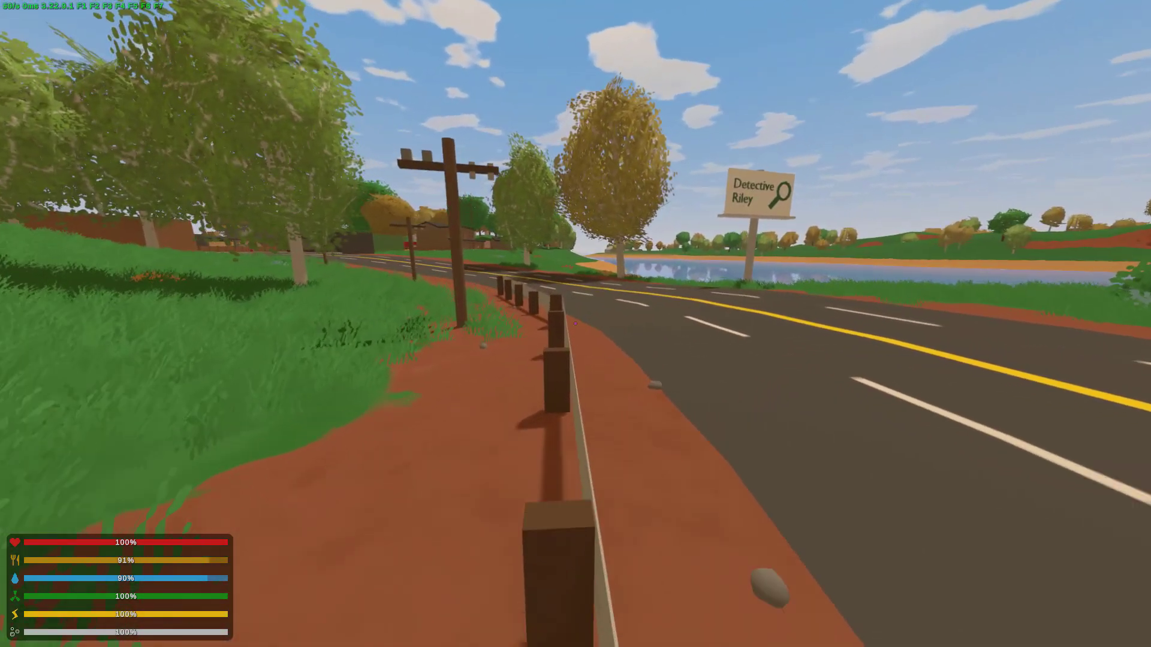
pyautogui.press('w')
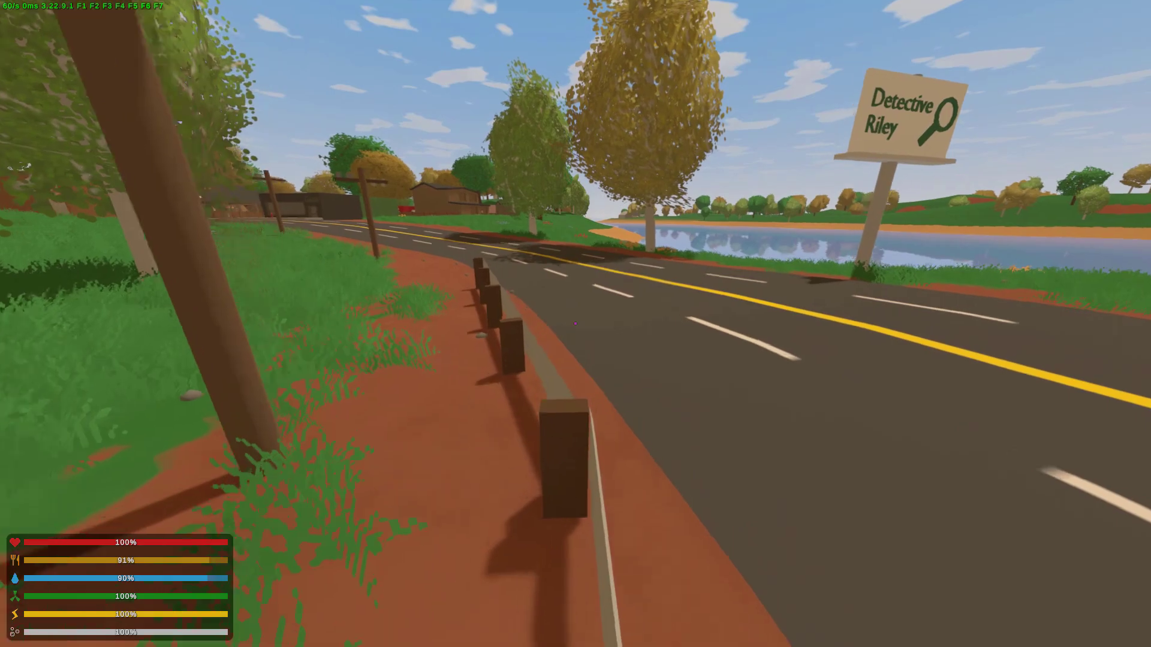
pyautogui.press('w')
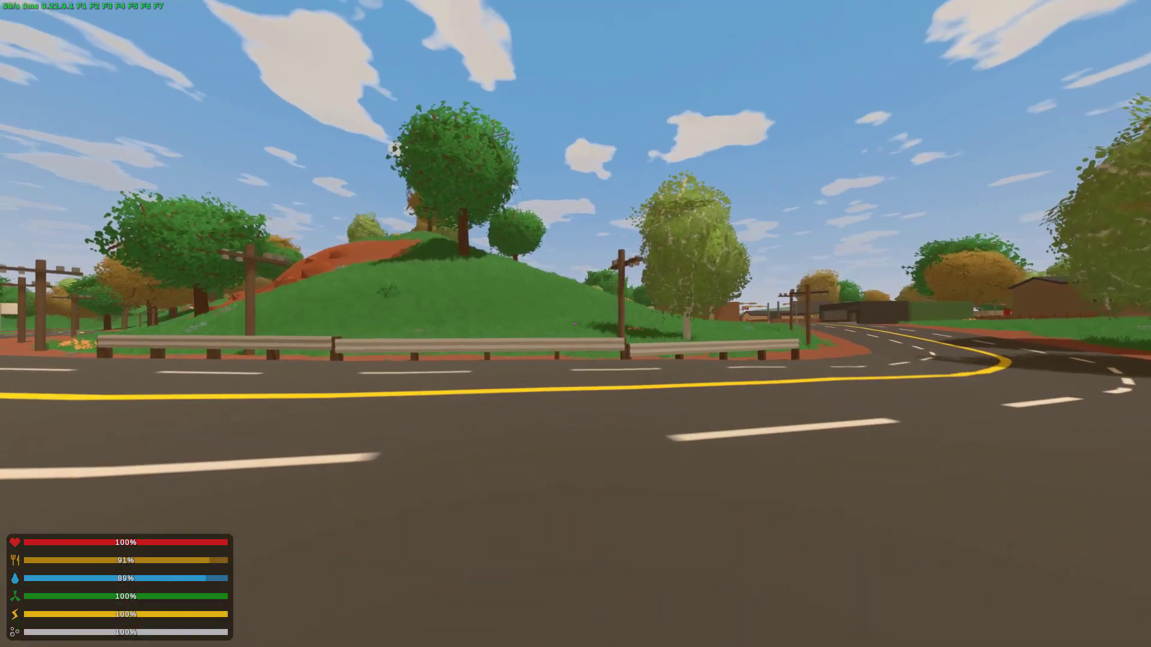
pyautogui.press('w')
pyautogui.press('w')
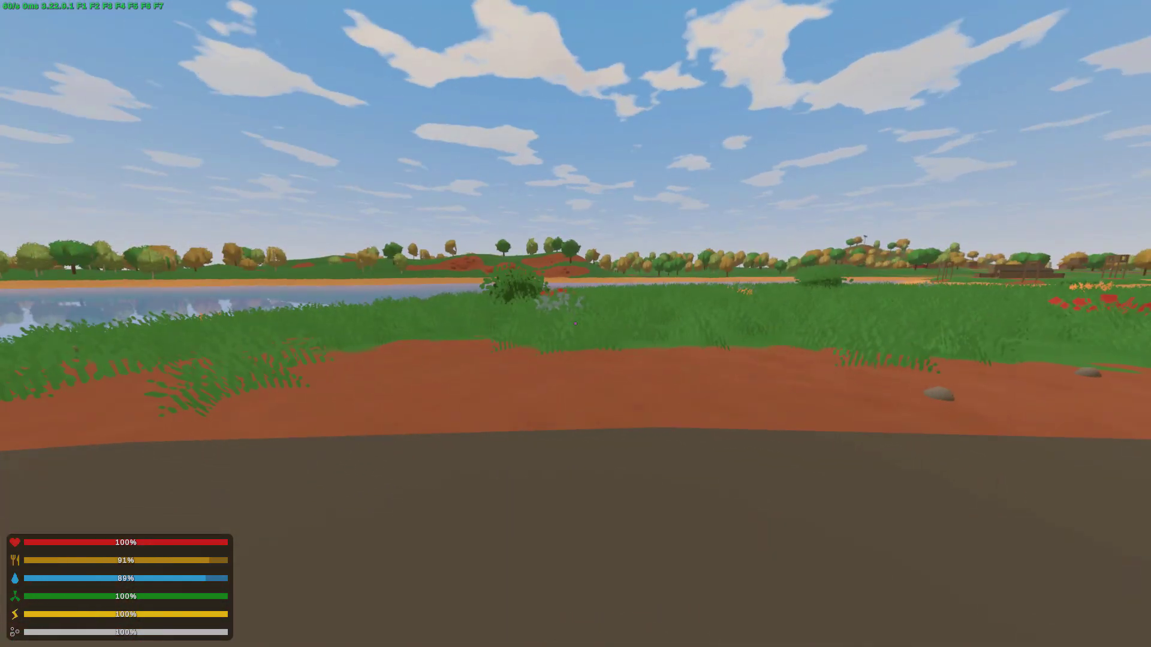
pyautogui.press('d')
pyautogui.press('w')
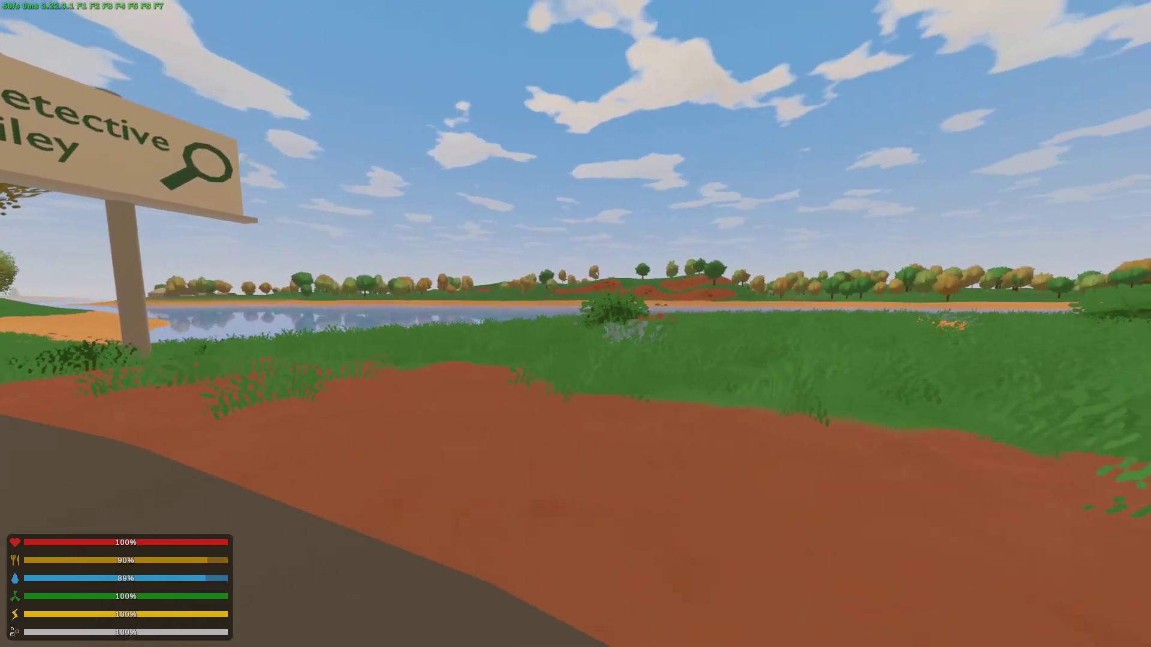
pyautogui.hotkey('shift', 'w')
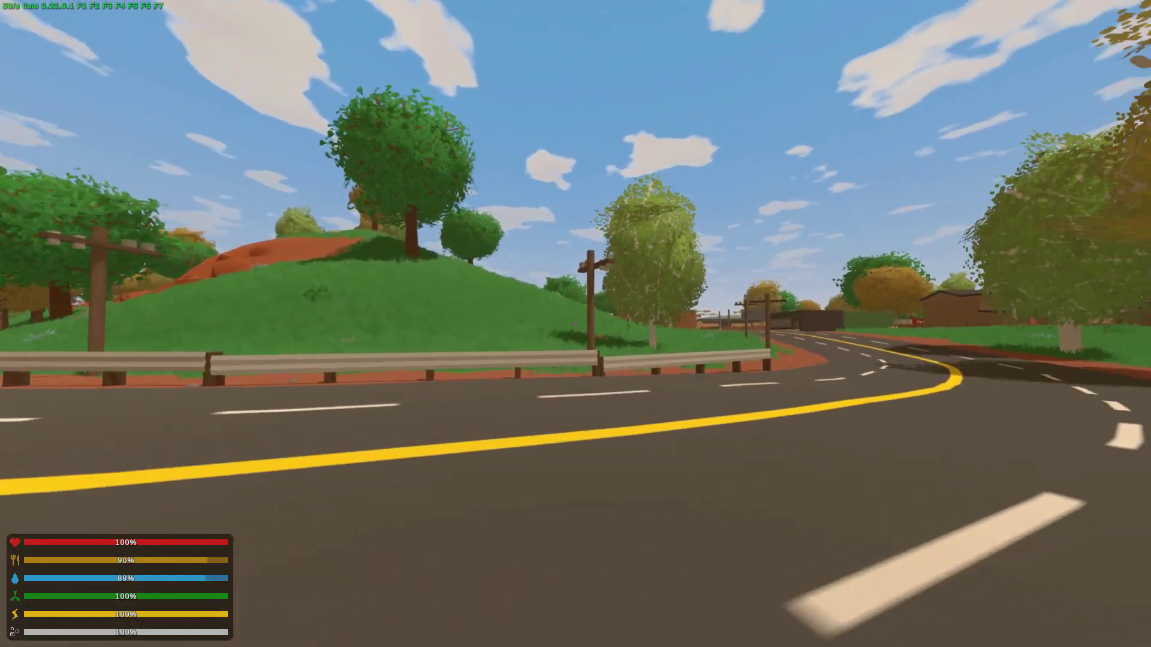
pyautogui.press('w')
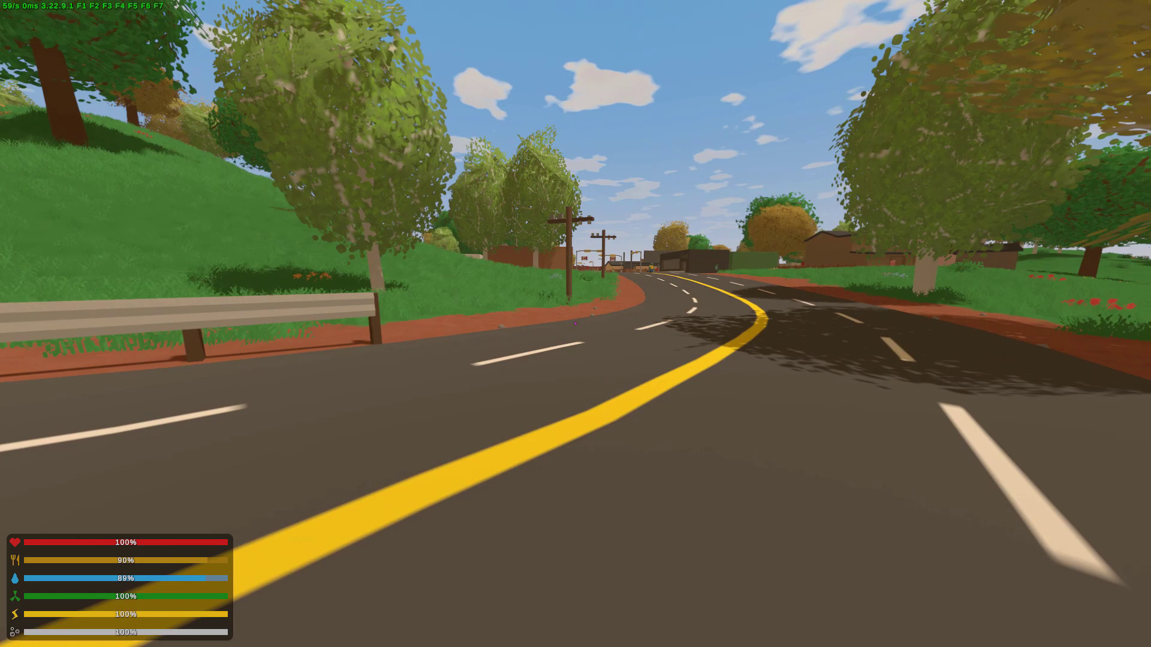
pyautogui.press('w')
# Set the sensitivity scaling mode to Focal Length in the control settings and leave the settings.
pyautogui.press('Escape')
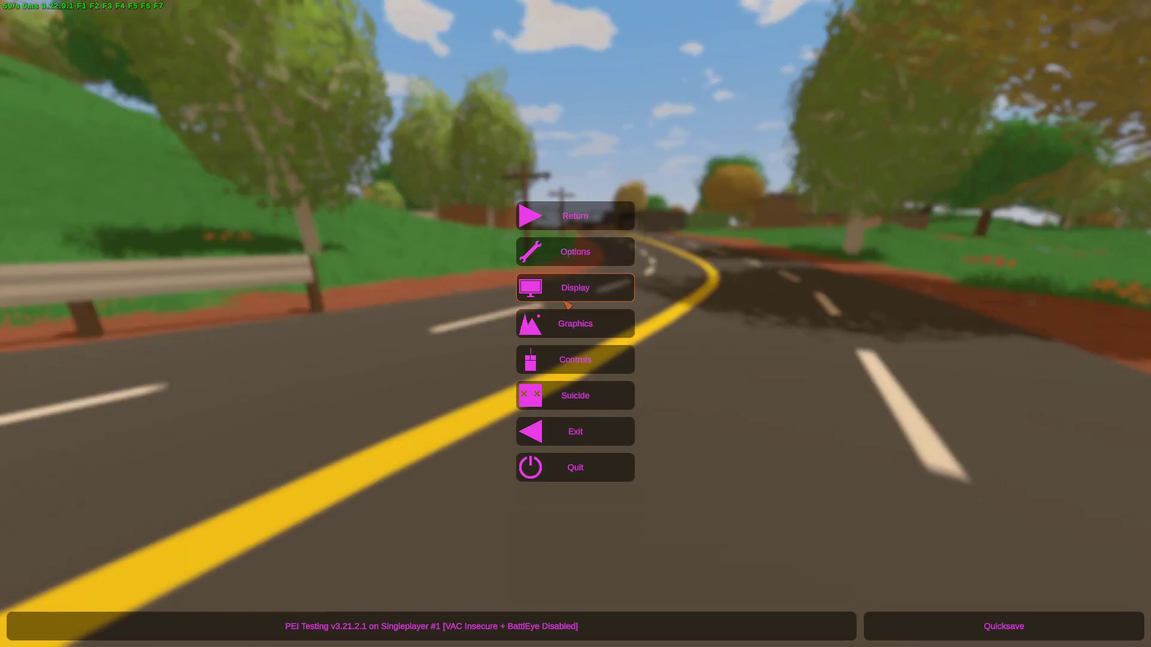
pyautogui.click(567, 361)
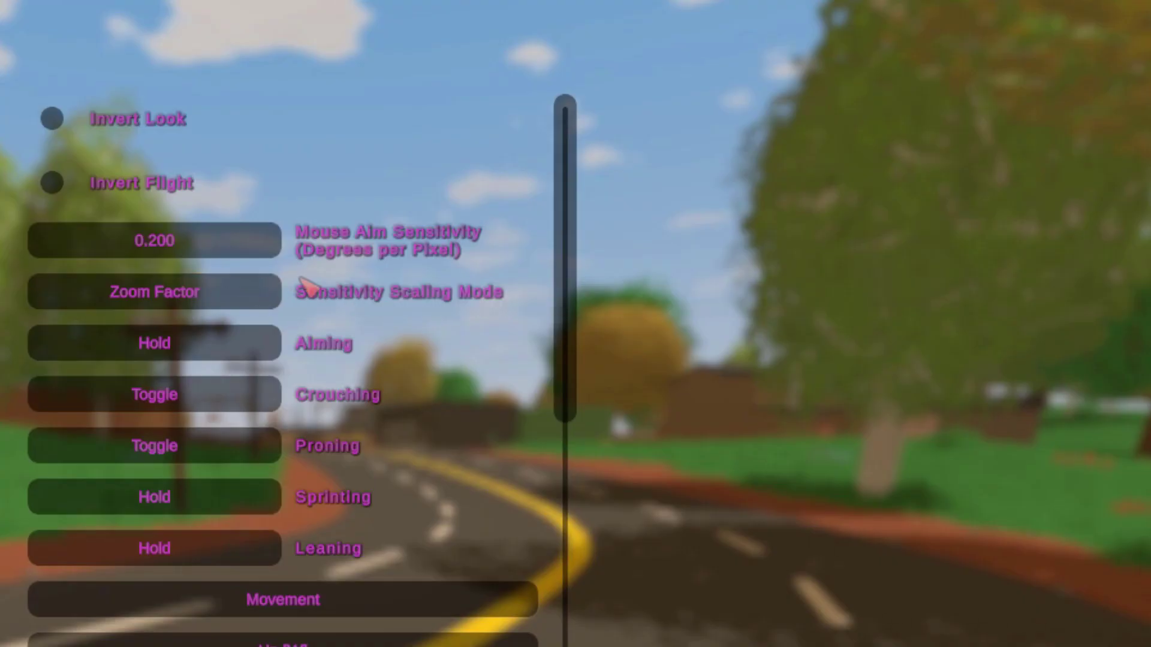
pyautogui.click(199, 319)
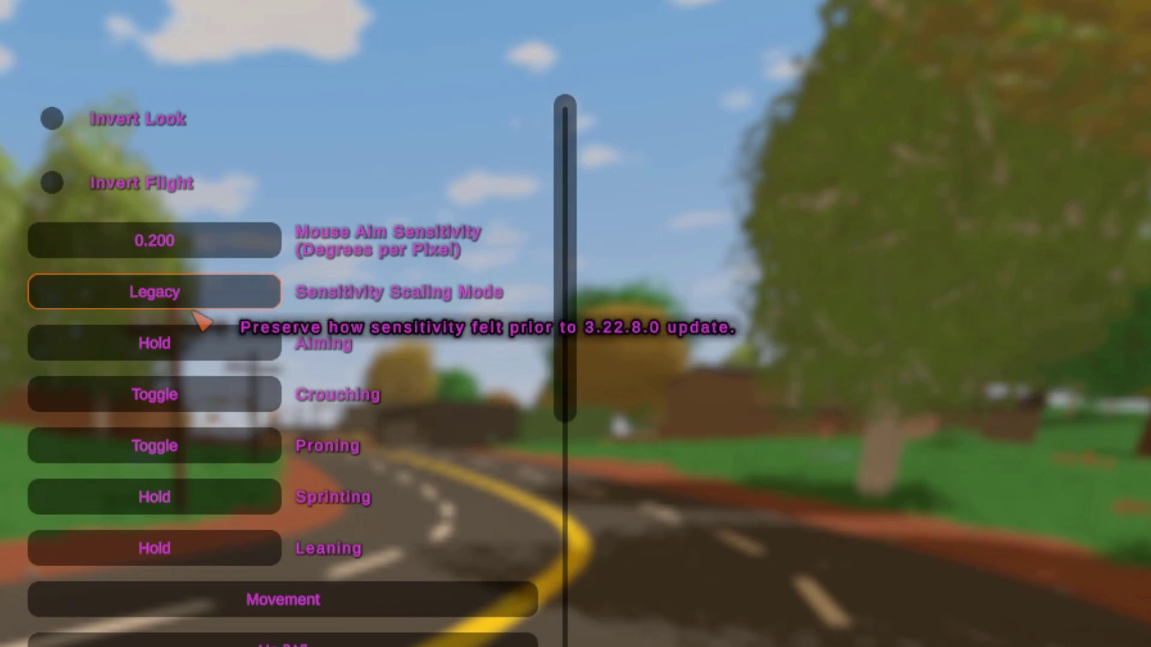
pyautogui.click(199, 320)
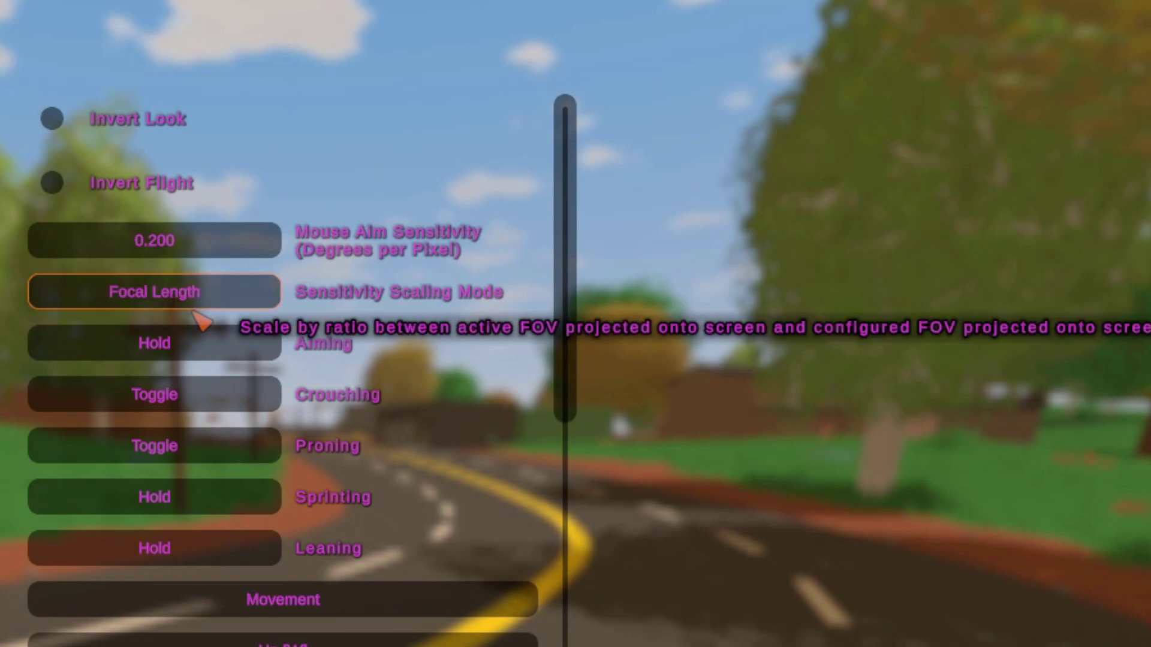
pyautogui.press('Escape')
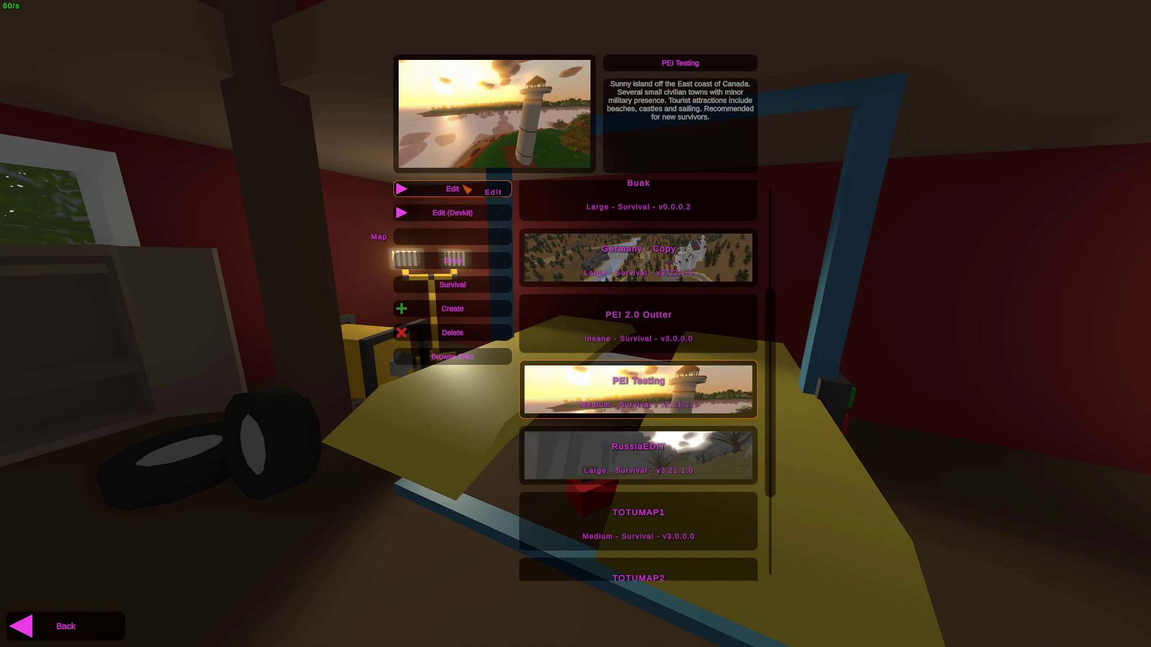
# Choose the PEI Testing map in the editor's map list and open it for editing.
pyautogui.scroll(1, 540, 288)
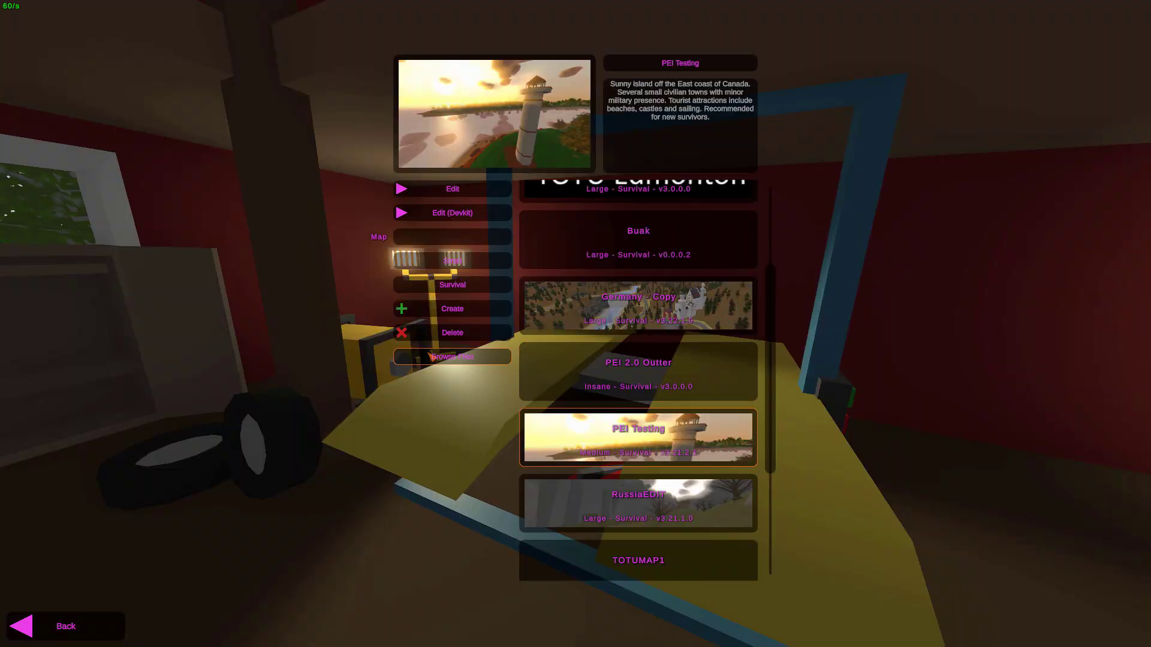
pyautogui.click(633, 517)
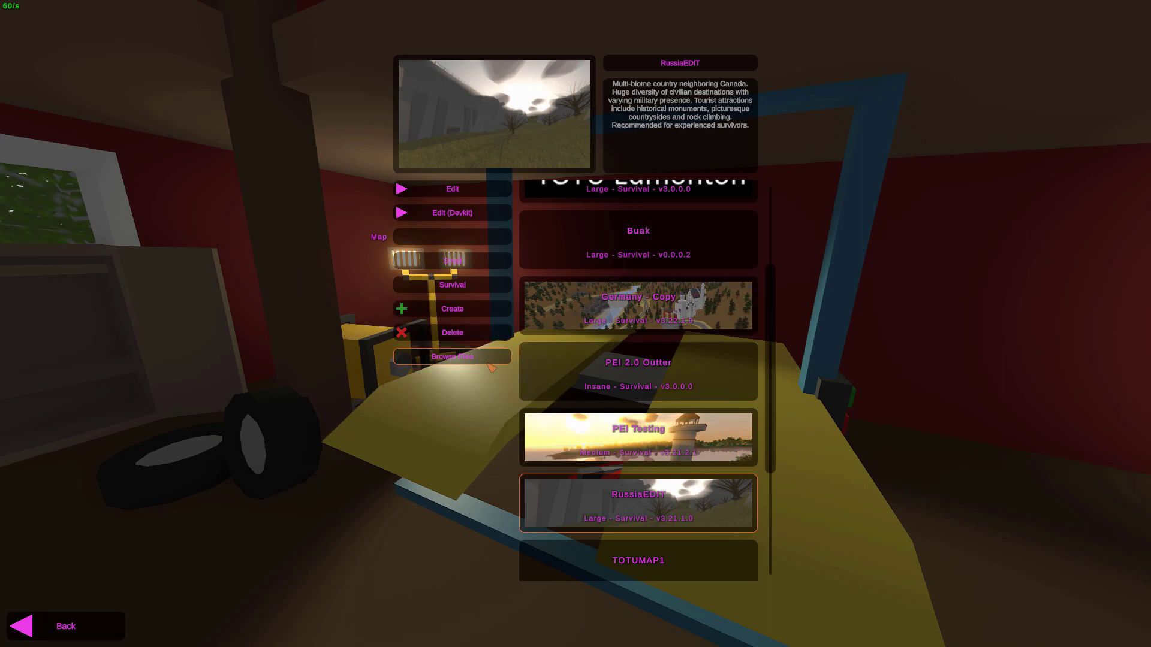
pyautogui.click(634, 441)
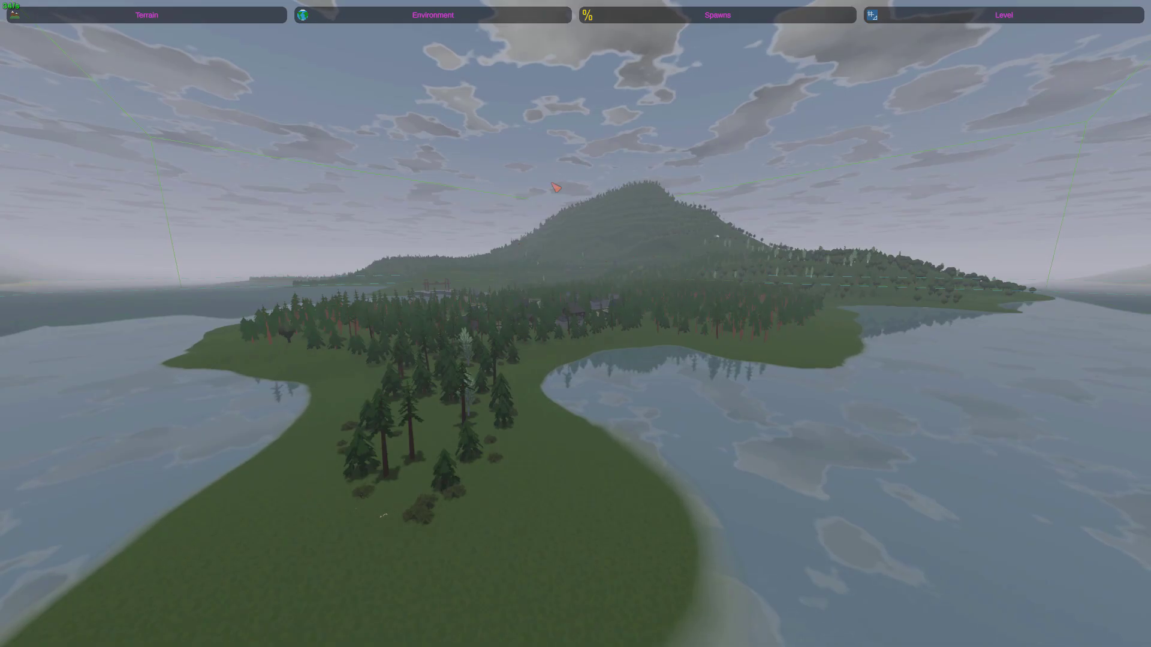
# Approach the grassy headland and activate the terrain height editing tool.
pyautogui.moveTo(552, 184); pyautogui.dragTo(575, 262, button='right')
pyautogui.press('w')
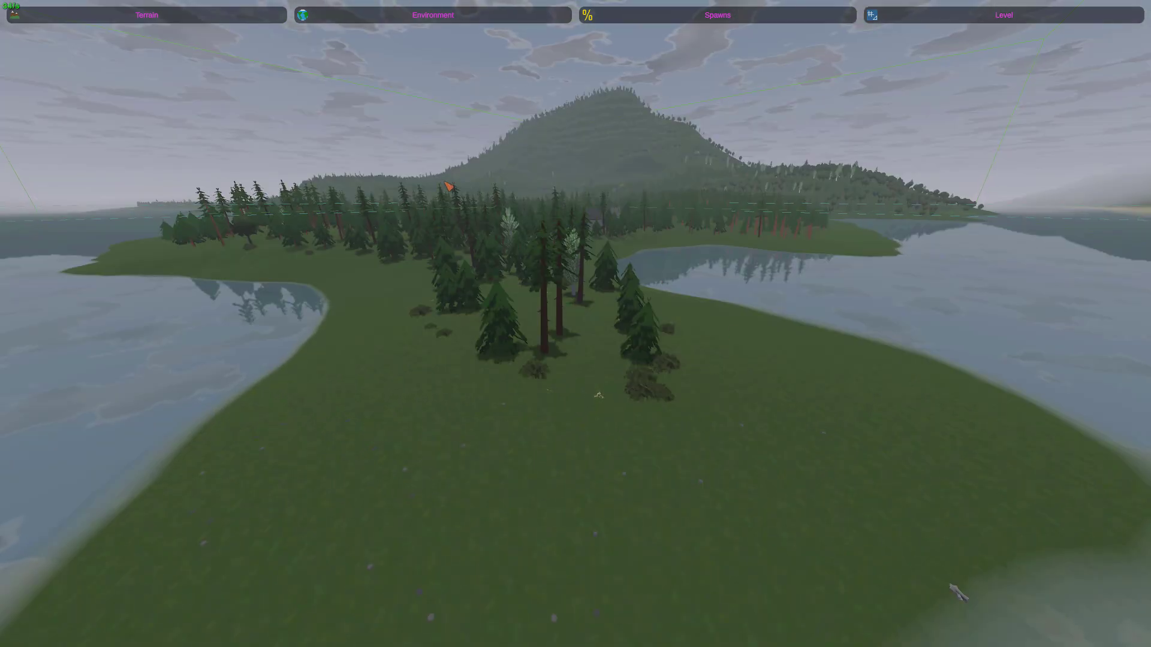
pyautogui.click(163, 20)
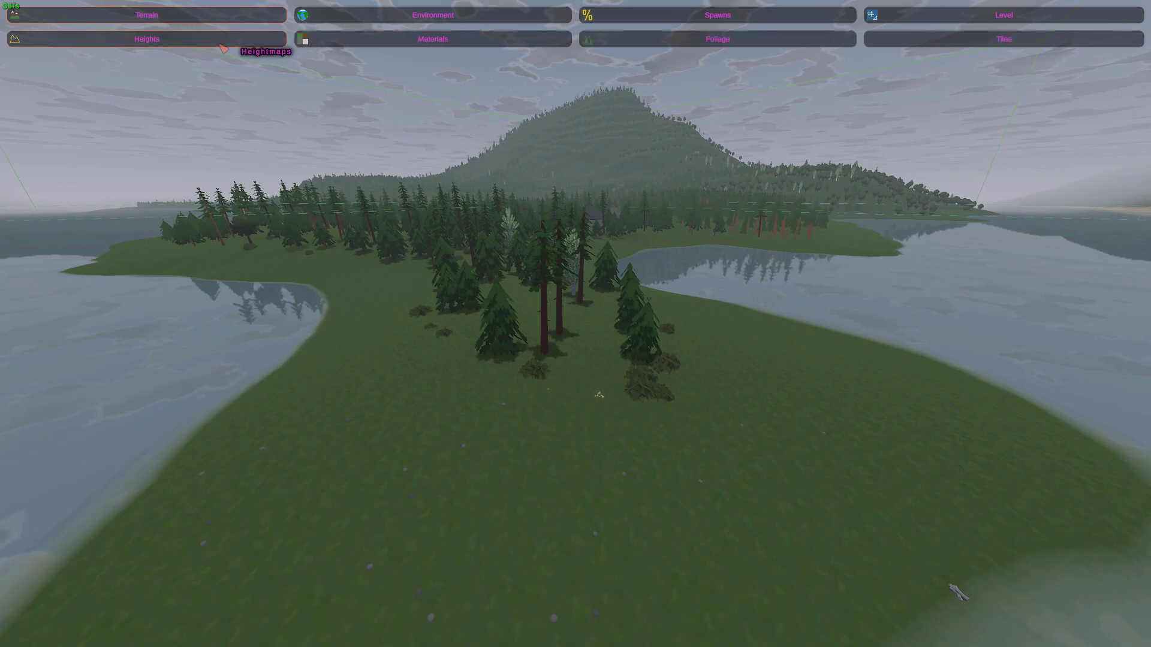
pyautogui.click(219, 44)
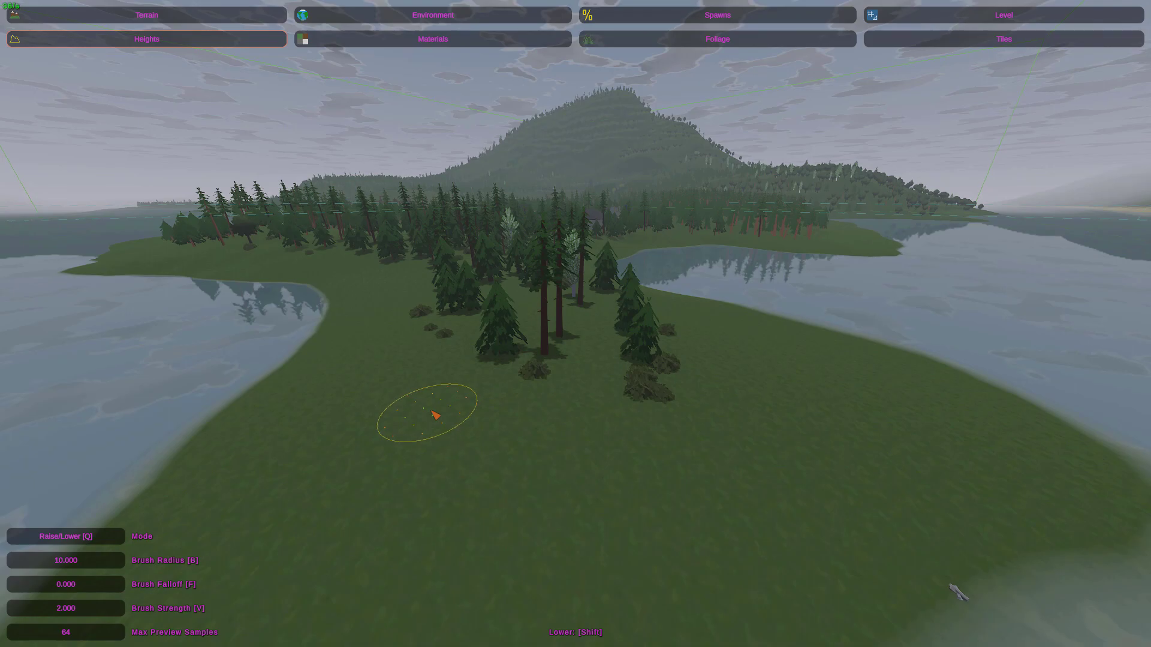
# Raise one tall peak and several smaller mounds on the headland with the Raise/Lower brush at radius 10 and strength 2.
pyautogui.moveTo(436, 415); pyautogui.dragTo(488, 387)
pyautogui.moveTo(488, 387); pyautogui.dragTo(556, 329, button='right')
pyautogui.press('d')
pyautogui.moveTo(660, 336); pyautogui.dragTo(689, 319)
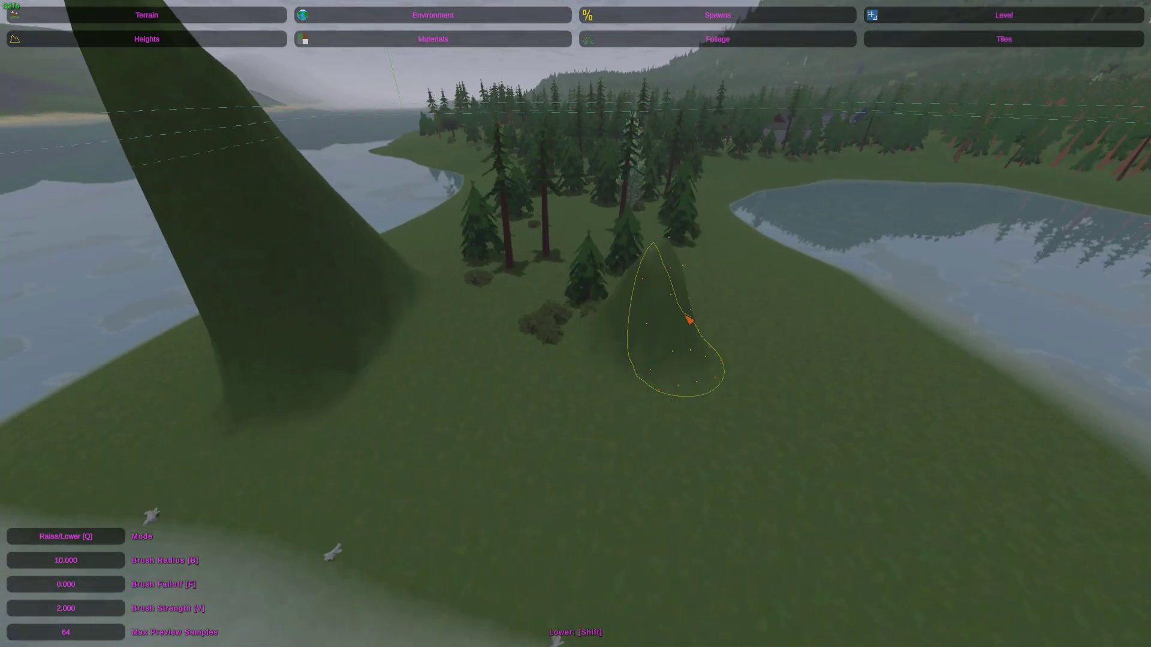
pyautogui.click(542, 321)
pyautogui.click(349, 318)
pyautogui.press('s')
pyautogui.moveTo(350, 318); pyautogui.dragTo(576, 327, button='right')
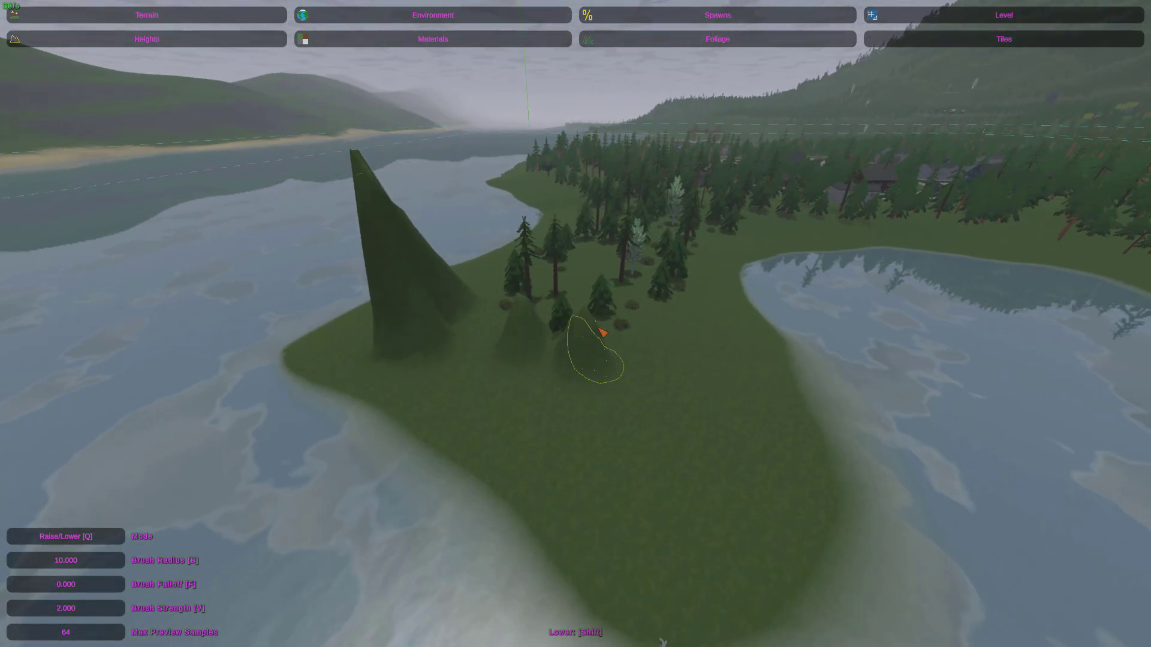
# Cycle the height brush through its Flatten, Smooth, Ramp and Raise/Lower modes to examine the settings of each.
pyautogui.click(90, 539)
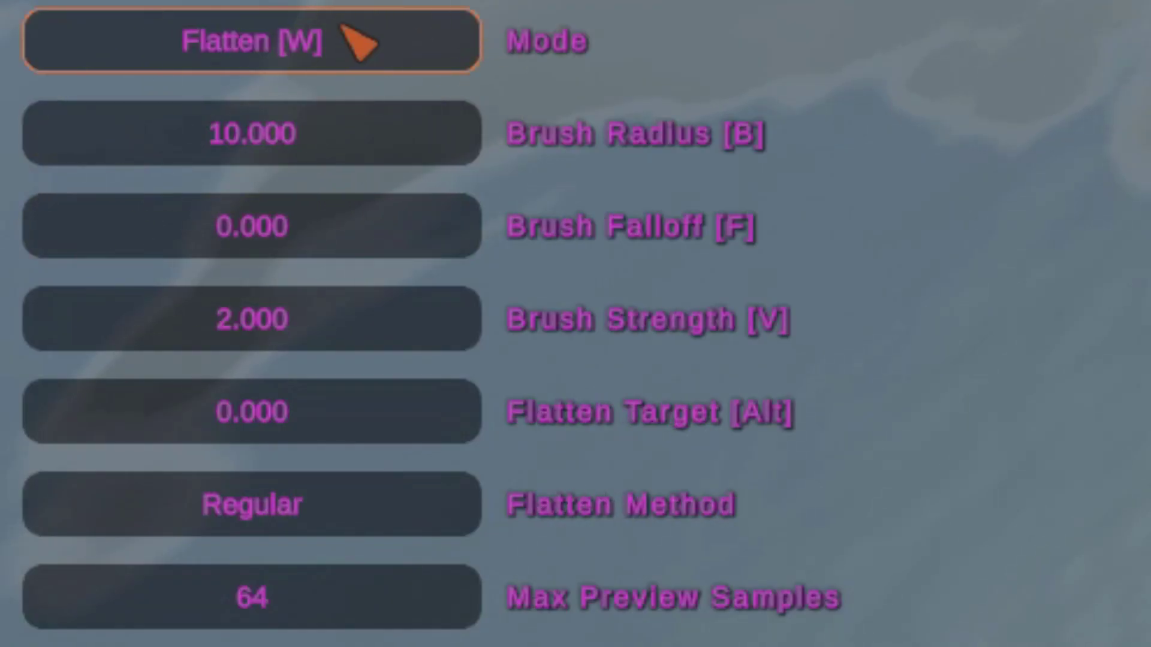
pyautogui.click(91, 489)
pyautogui.click(329, 142)
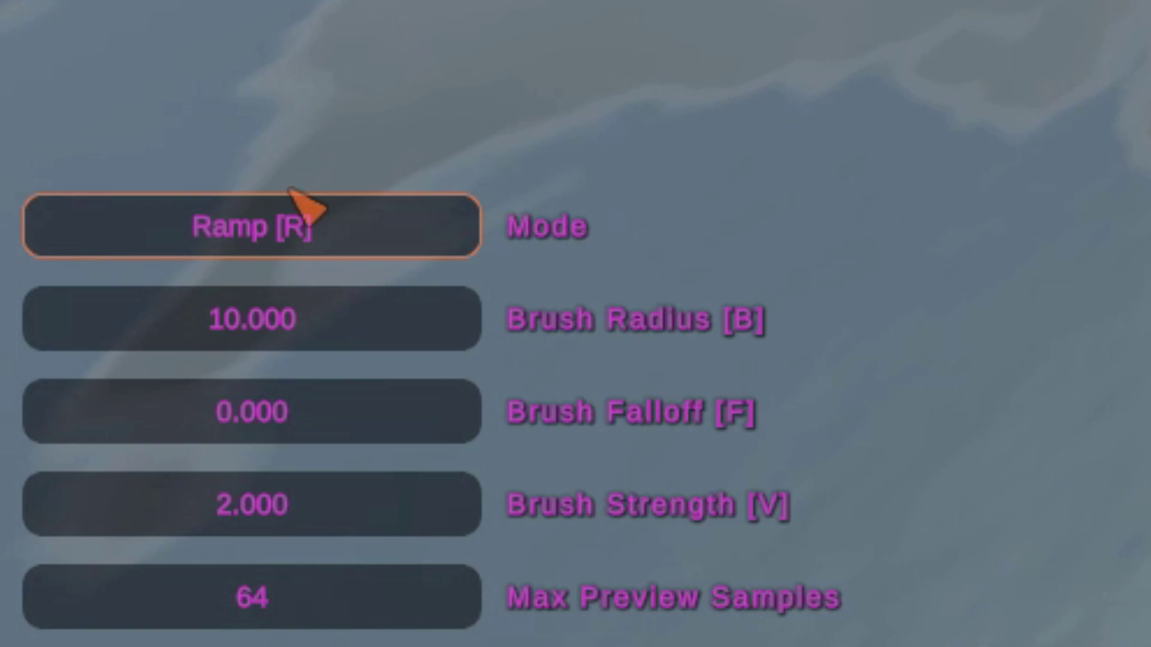
pyautogui.click(265, 248)
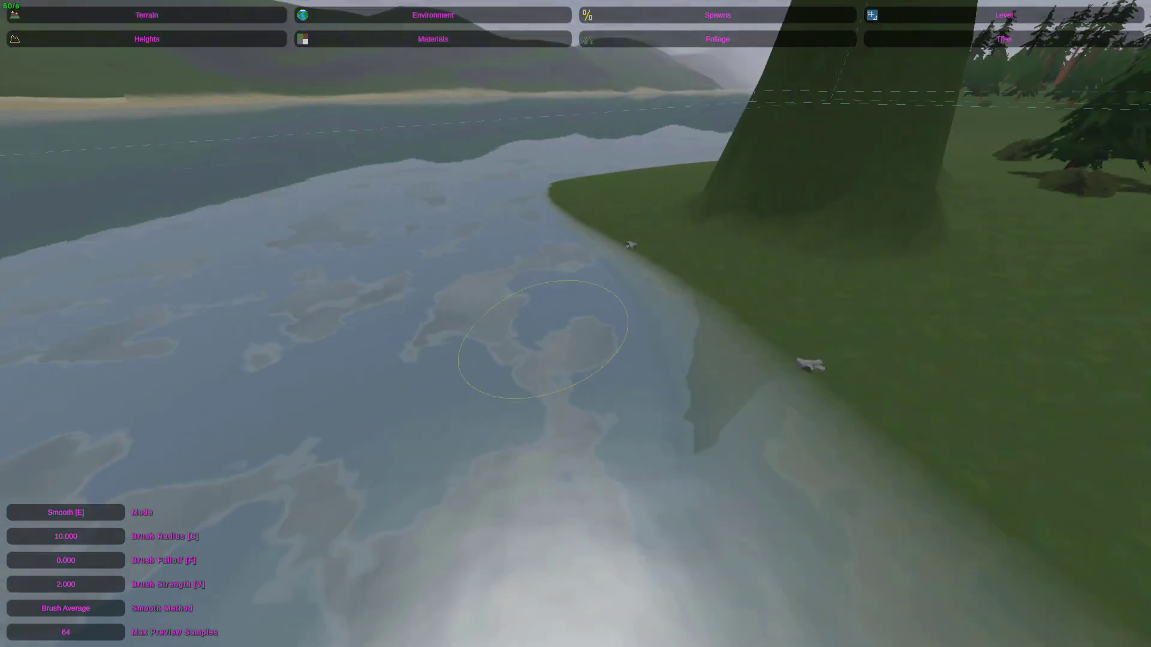
pyautogui.moveTo(575, 324); pyautogui.dragTo(596, 316, button='right')
pyautogui.press('w')
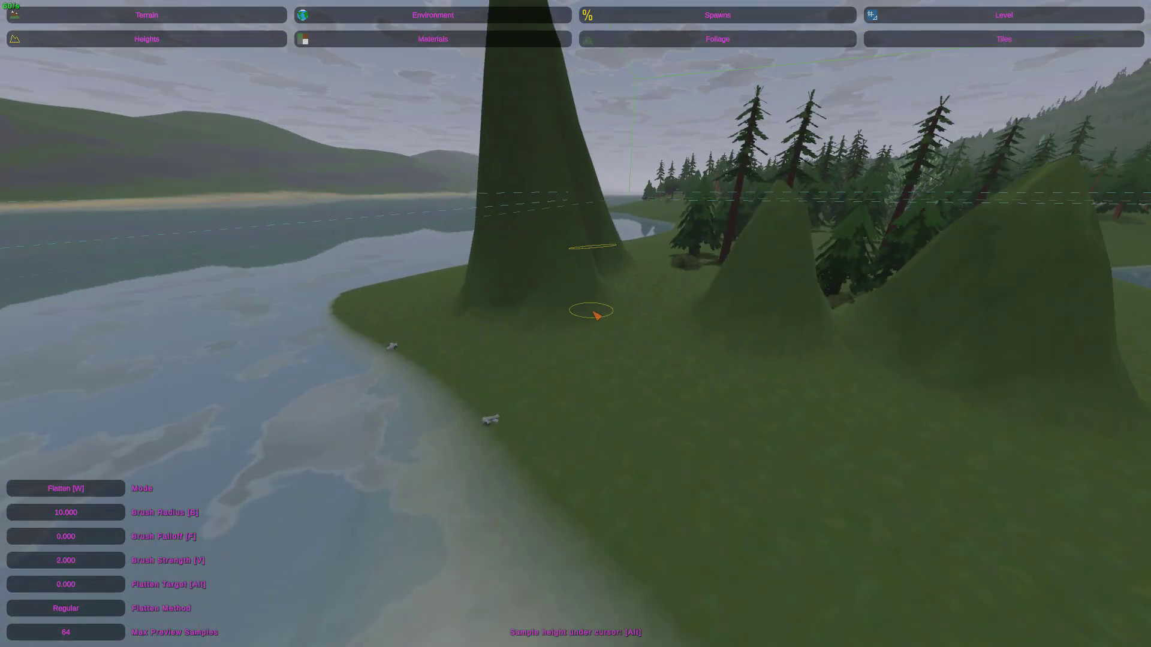
pyautogui.press('e')
pyautogui.press('q')
pyautogui.press('e')
# Switch the height brush to Ramp mode, try a radius 10 ramp from the open grass to the trees, and cancel it.
pyautogui.press('r')
pyautogui.press('s')
pyautogui.moveTo(520, 335); pyautogui.dragTo(575, 330, button='right')
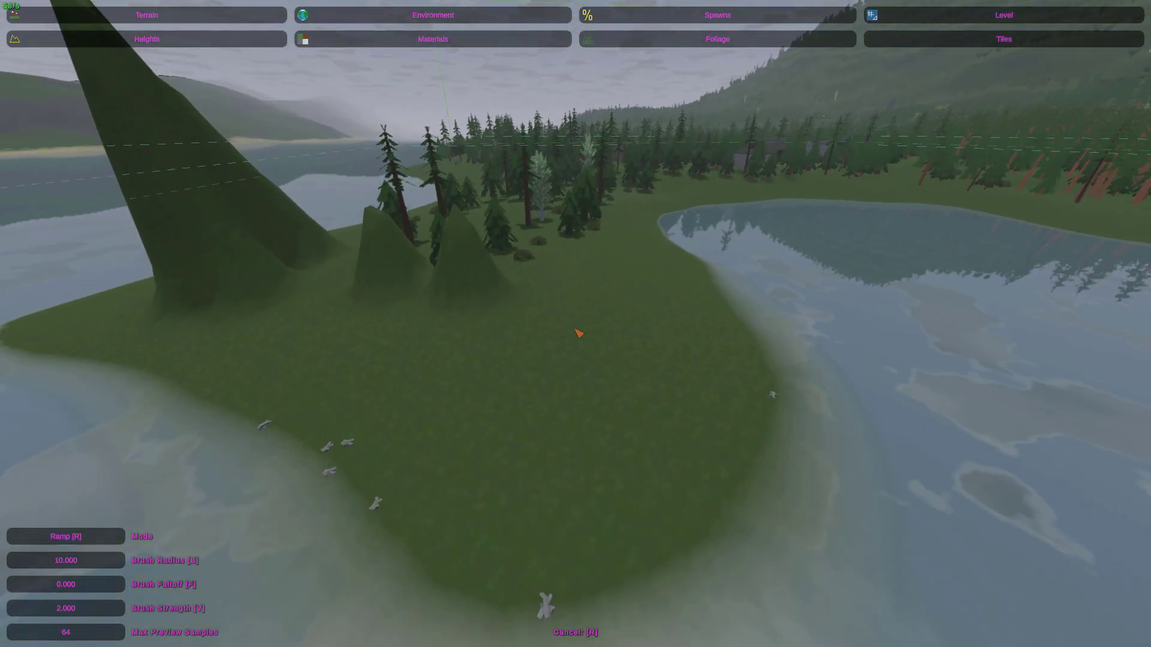
pyautogui.press('s')
pyautogui.moveTo(299, 455); pyautogui.dragTo(372, 390, button='right')
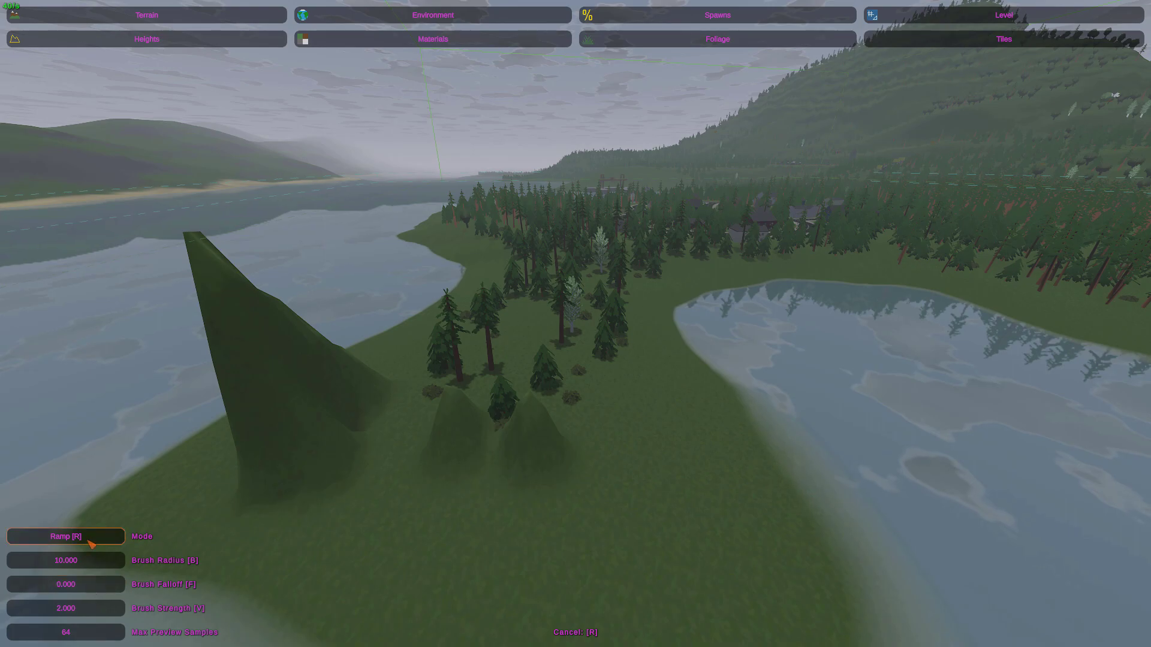
pyautogui.moveTo(88, 542); pyautogui.dragTo(125, 645, button='right')
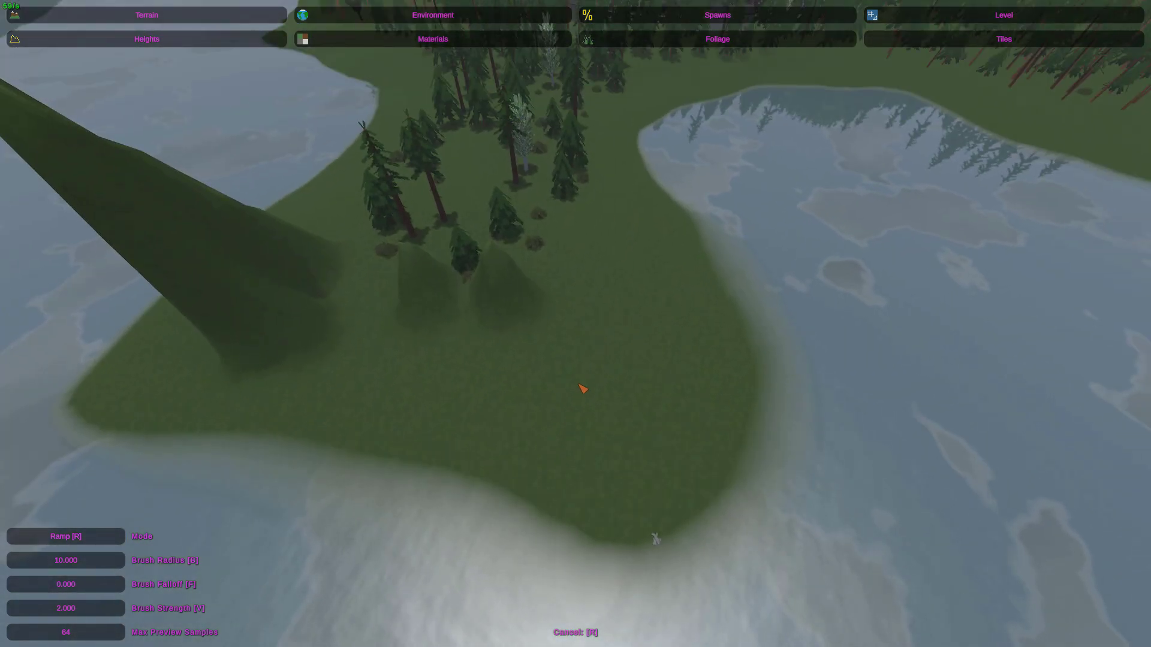
pyautogui.moveTo(564, 432); pyautogui.dragTo(441, 198)
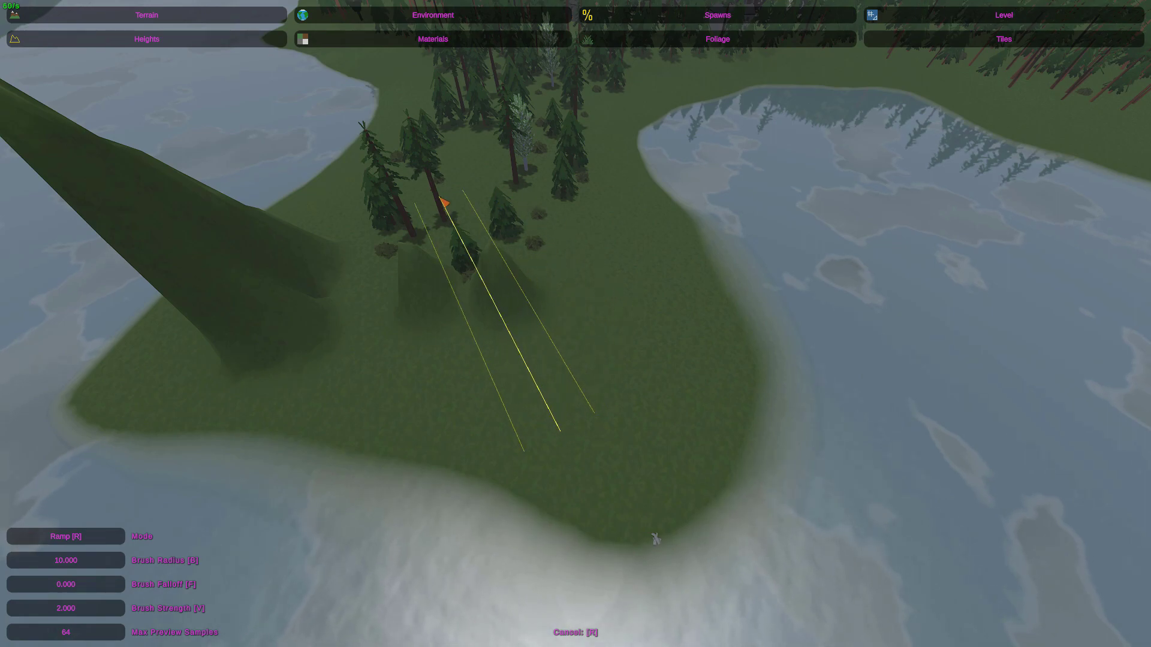
pyautogui.press('r')
# Try further ramps from the open grass of the headland up towards the tall peak, without keeping them.
pyautogui.moveTo(451, 411); pyautogui.dragTo(577, 329)
pyautogui.moveTo(102, 120); pyautogui.dragTo(96, 127, button='right')
pyautogui.moveTo(576, 329); pyautogui.dragTo(111, 147)
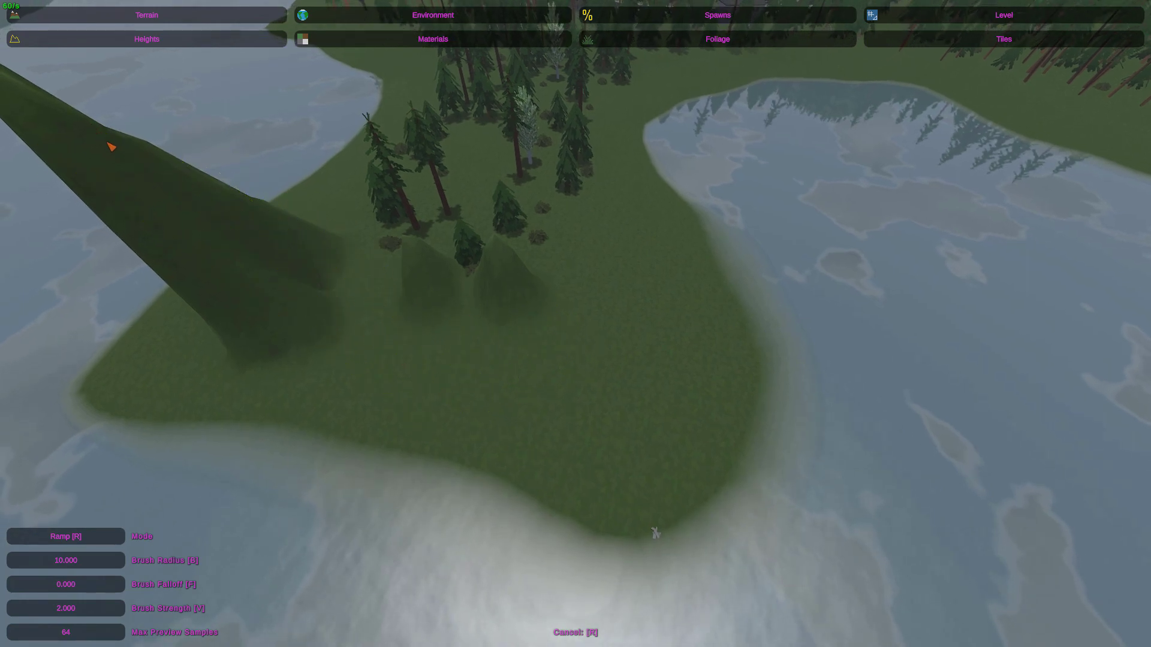
pyautogui.moveTo(566, 439); pyautogui.dragTo(207, 199)
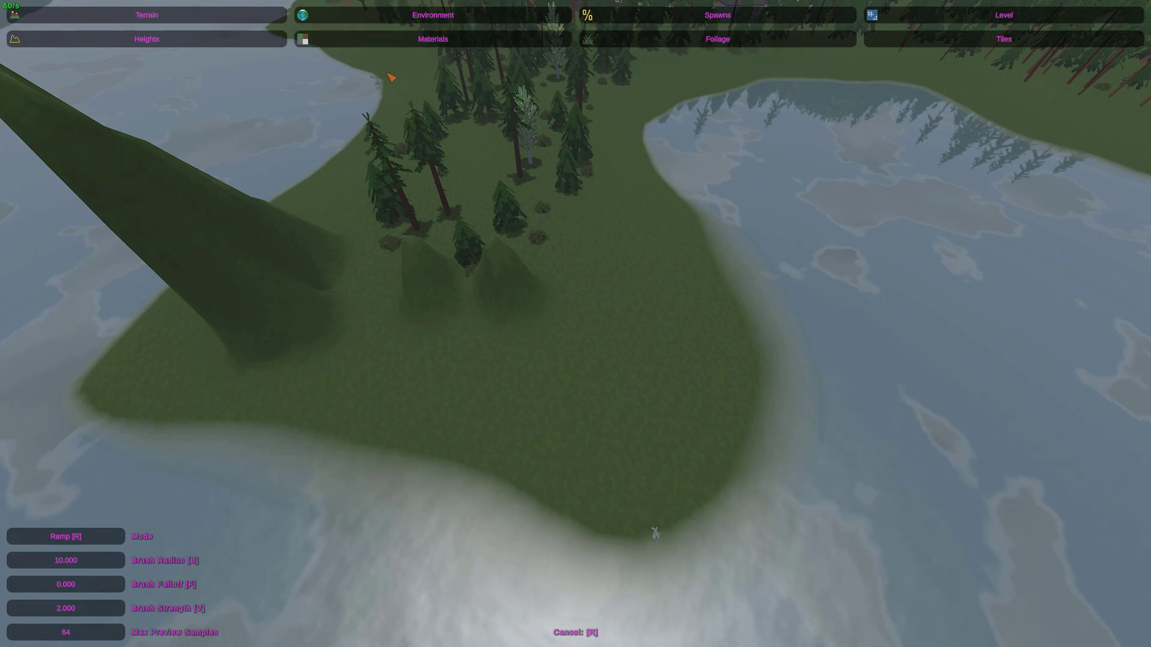
# Activate the terrain tile tool and select the tile containing the headland.
pyautogui.moveTo(384, 131); pyautogui.dragTo(840, 181, button='right')
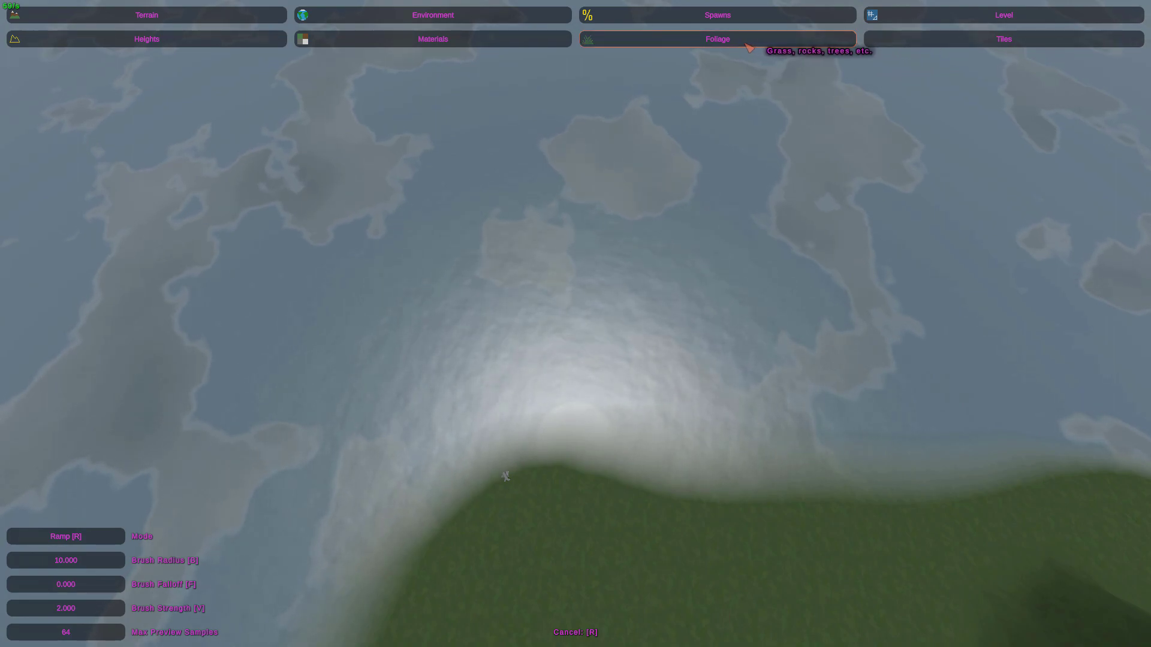
pyautogui.click(906, 39)
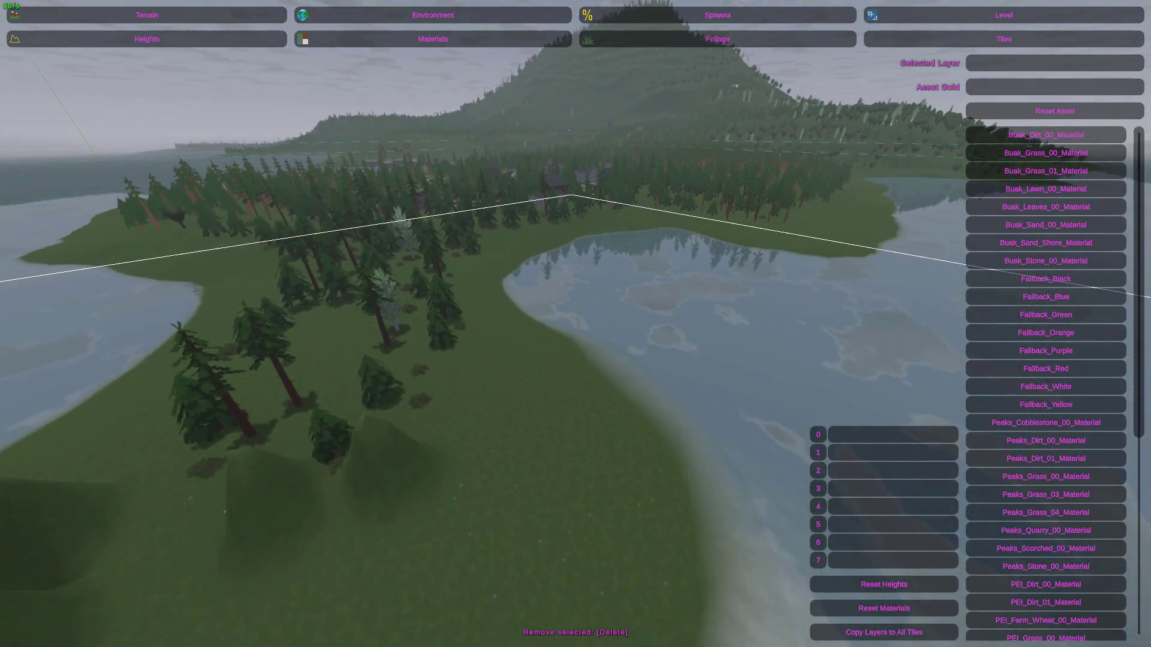
pyautogui.moveTo(575, 324); pyautogui.dragTo(618, 304, button='right')
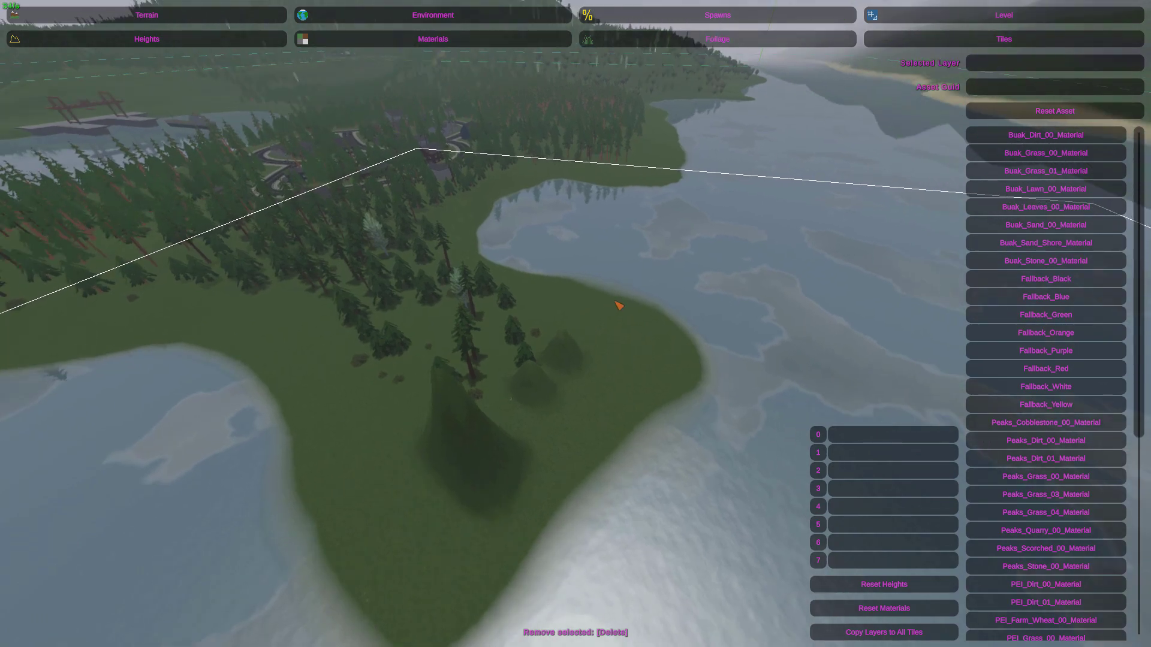
pyautogui.click(618, 303)
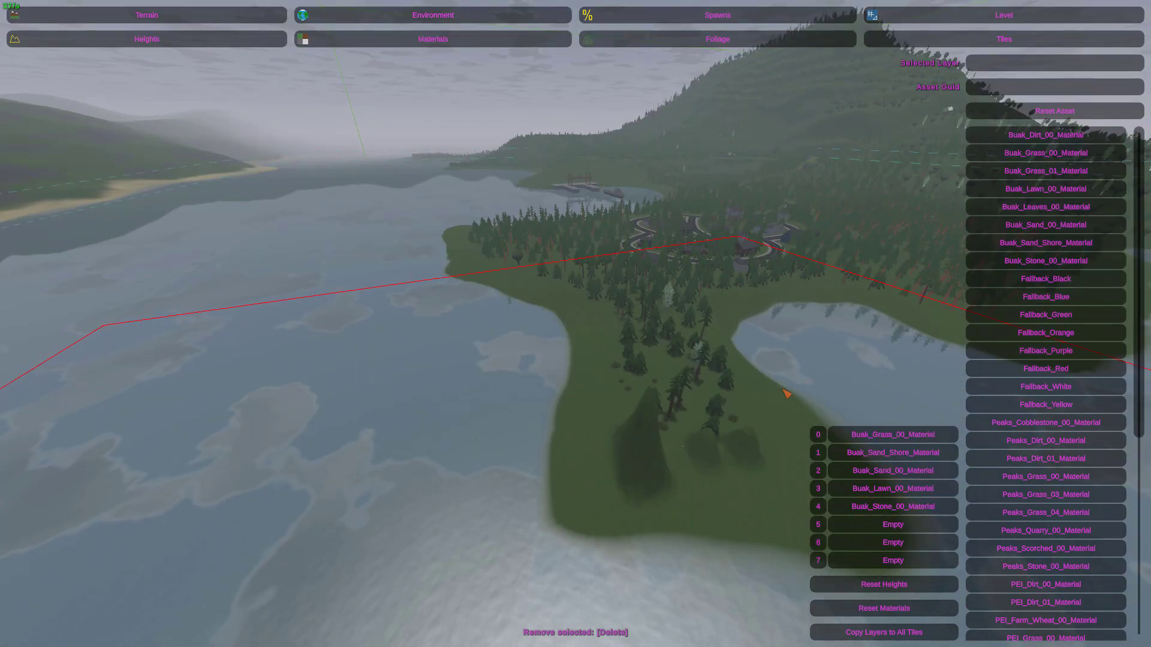
# Examine the selected tile's material layers and inspect the grass and sand ground along the shore.
pyautogui.moveTo(778, 529); pyautogui.dragTo(150, 489, button='right')
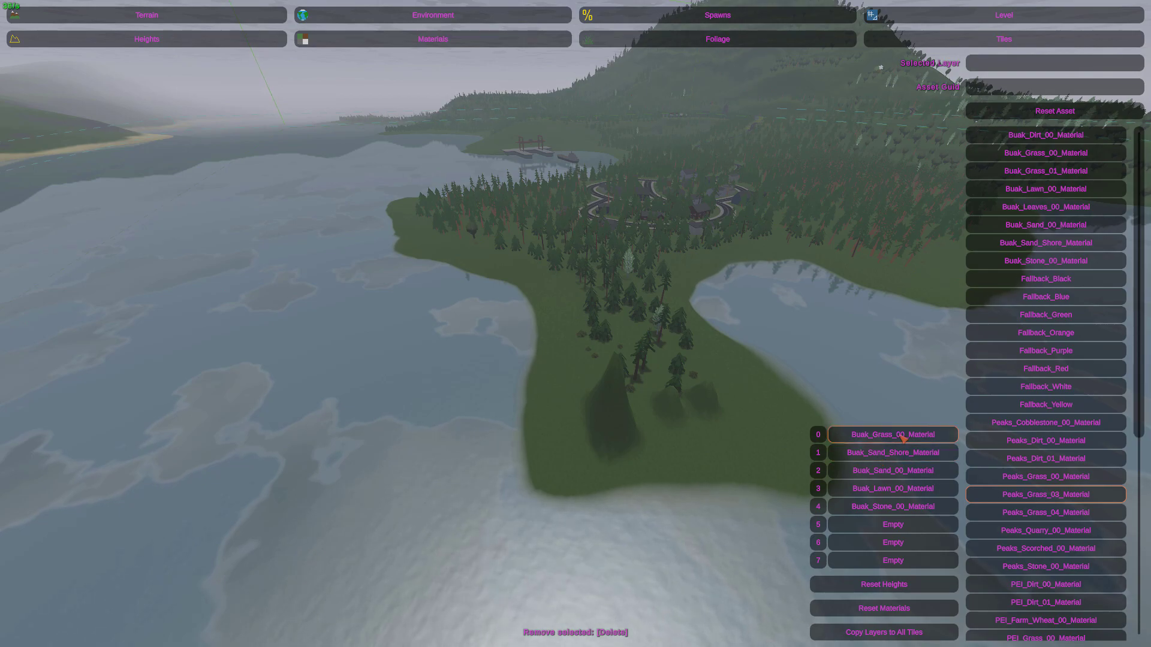
pyautogui.moveTo(863, 494); pyautogui.dragTo(222, 390, button='right')
pyautogui.press('w')
pyautogui.press('w')
pyautogui.moveTo(576, 324)
pyautogui.mouseDown(button='right')
pyautogui.moveTo(576, 395)
pyautogui.moveTo(606, 372)
pyautogui.moveTo(606, 401)
pyautogui.moveTo(574, 328)
pyautogui.mouseUp(button='right')
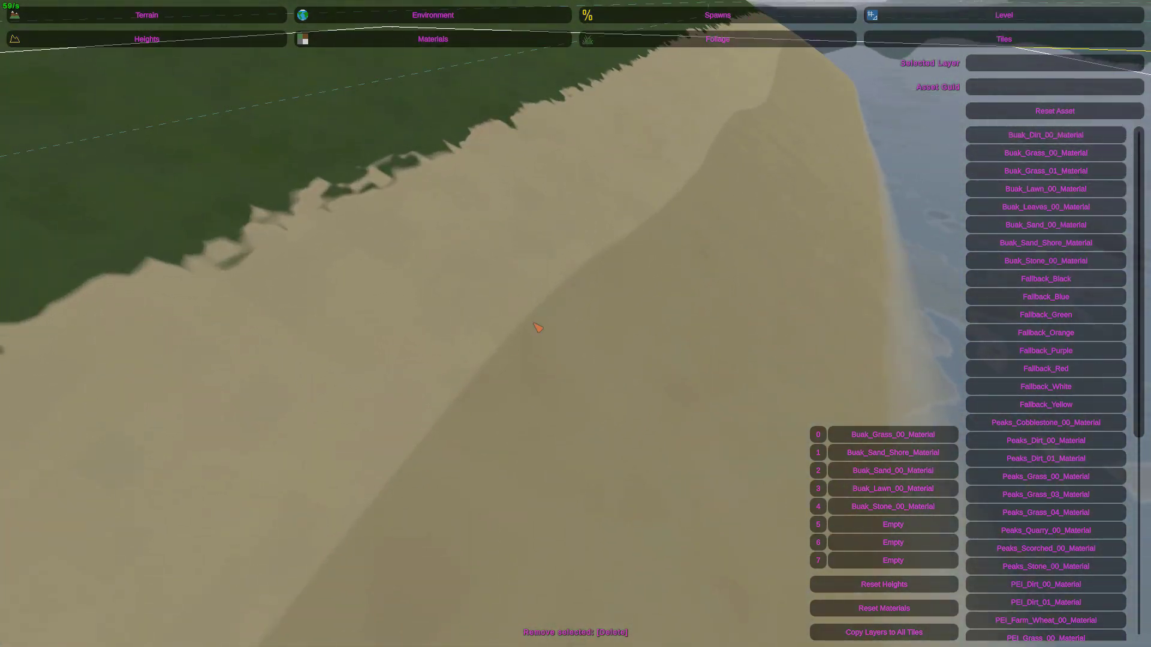
pyautogui.moveTo(774, 115); pyautogui.dragTo(180, 54, button='right')
pyautogui.press('w')
pyautogui.moveTo(180, 323); pyautogui.dragTo(962, 330, button='right')
pyautogui.press('d')
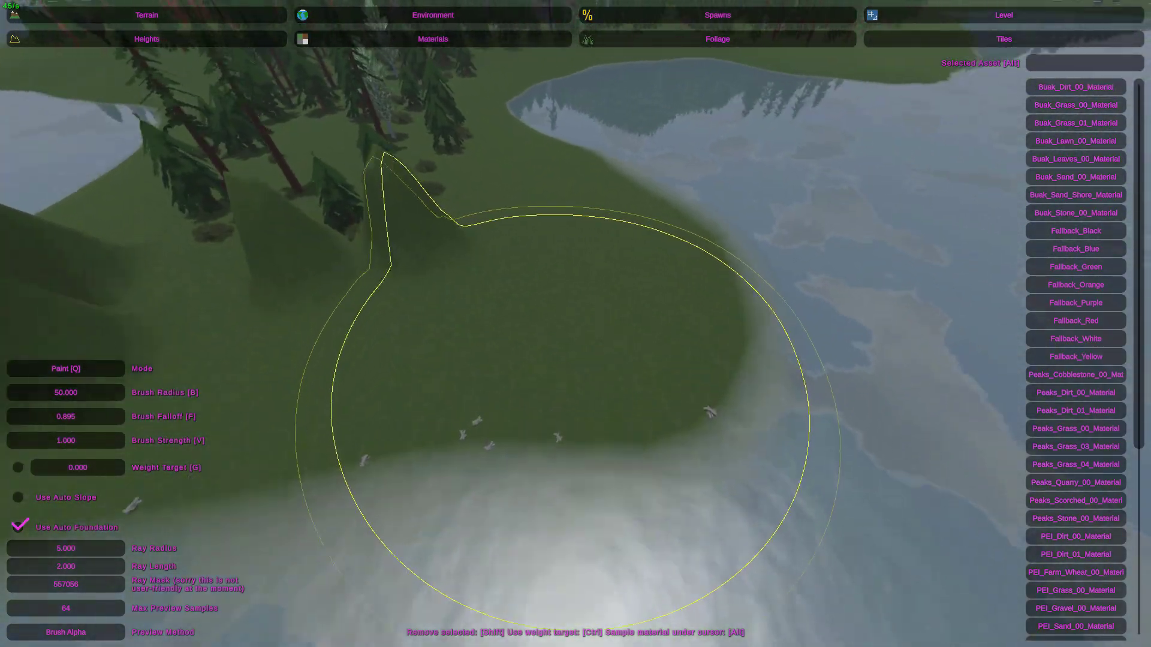
# Turn off Use Auto Foundation and paint Fallback_Orange over the headland's mounds with the material brush at radius 50.
pyautogui.moveTo(575, 324); pyautogui.dragTo(336, 252, button='right')
pyautogui.press('d')
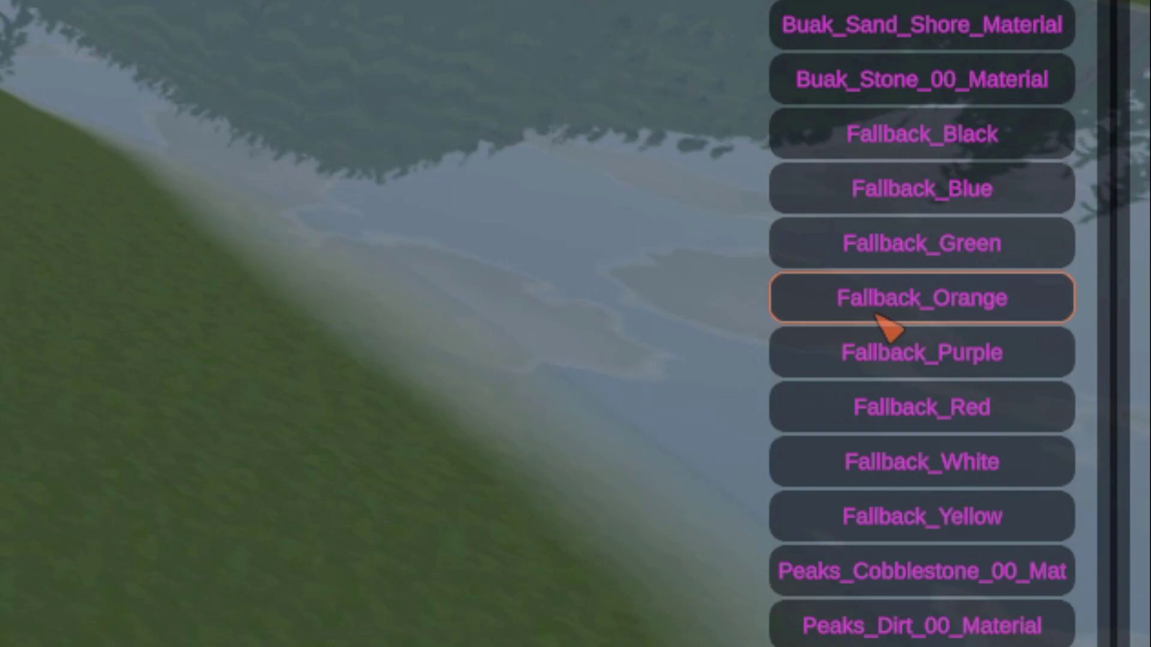
pyautogui.click(881, 313)
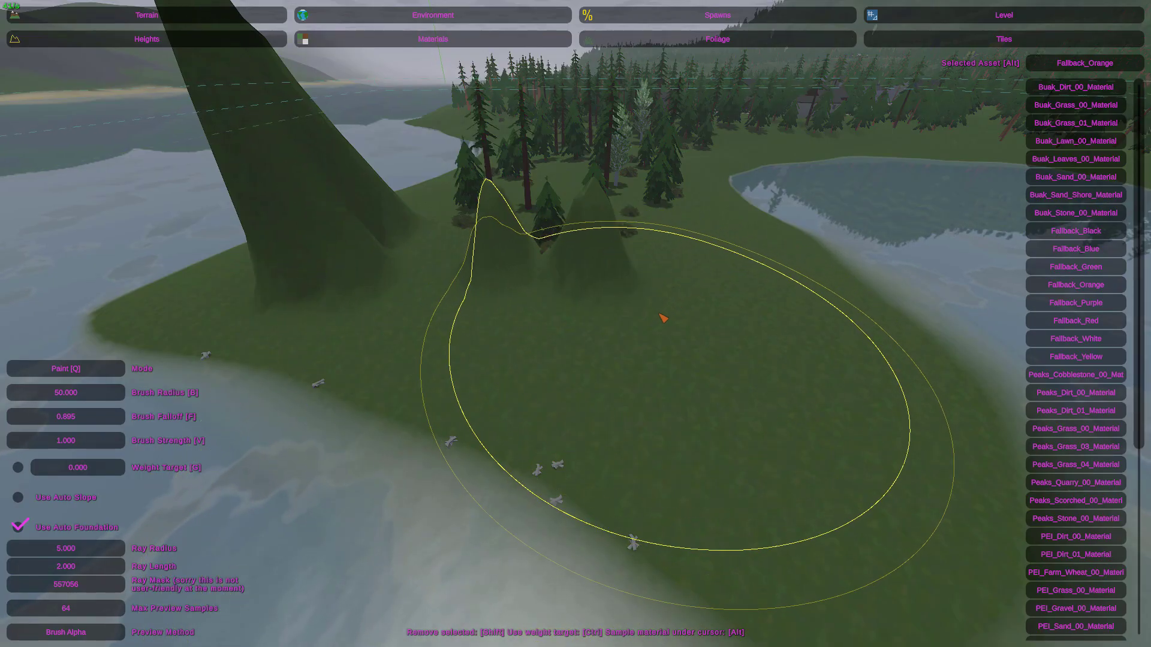
pyautogui.click(18, 526)
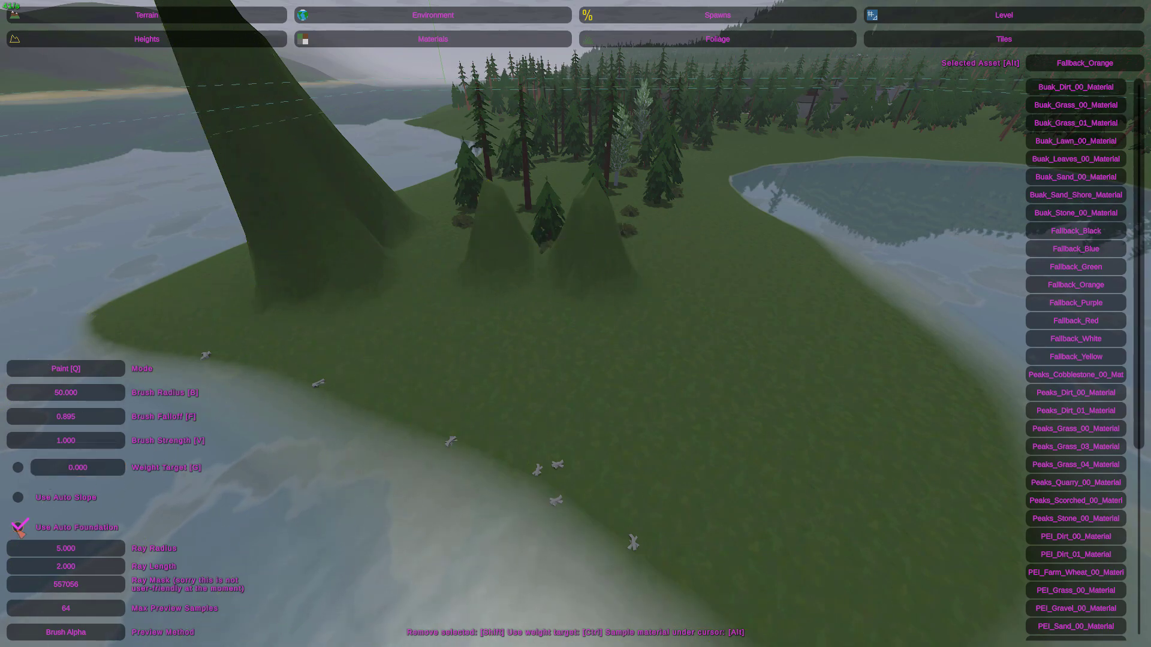
pyautogui.moveTo(524, 336); pyautogui.dragTo(545, 346)
pyautogui.moveTo(545, 345); pyautogui.dragTo(573, 336, button='right')
pyautogui.scroll(-4, 574, 443)
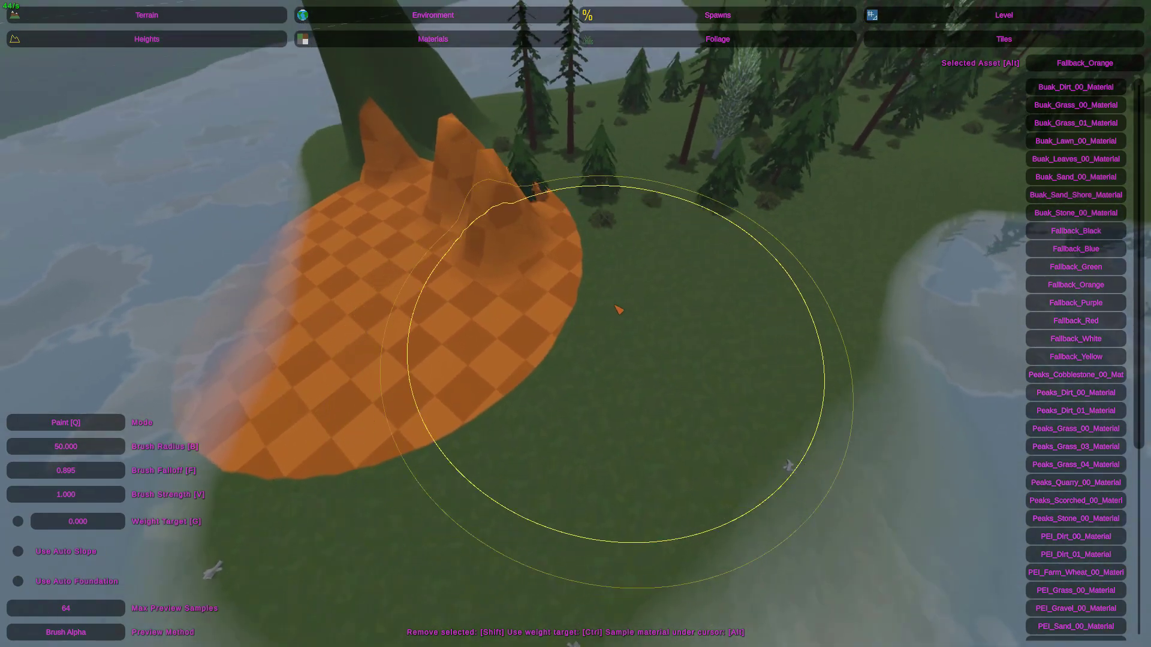
# Paint Fallback_Purple over the grass beside the orange area with the material brush at radius 50.
pyautogui.moveTo(941, 387); pyautogui.dragTo(574, 336, button='right')
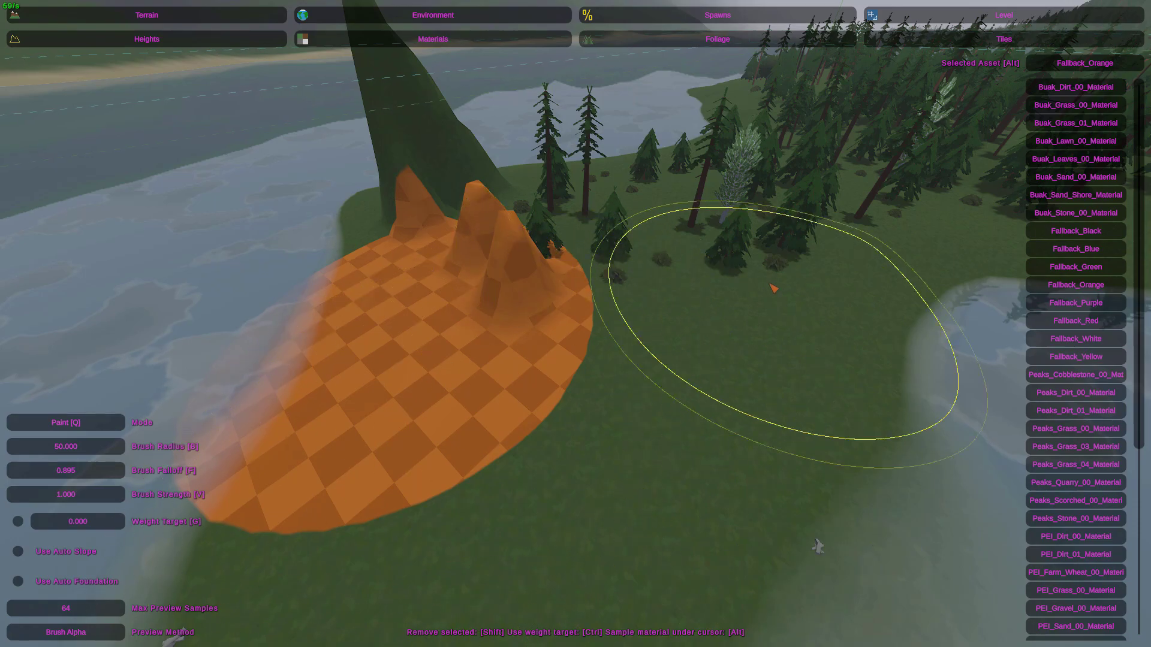
pyautogui.click(1051, 305)
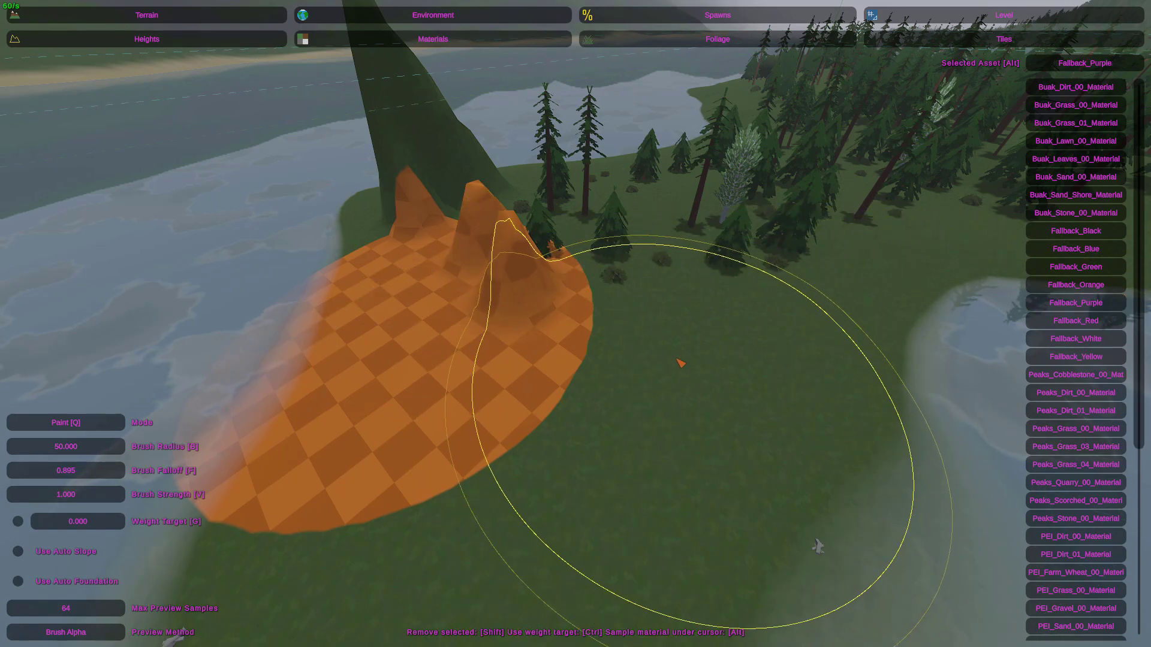
pyautogui.moveTo(681, 360)
pyautogui.mouseDown()
pyautogui.moveTo(631, 386)
pyautogui.moveTo(662, 367)
pyautogui.mouseUp()
pyautogui.moveTo(663, 367); pyautogui.dragTo(611, 324, button='right')
pyautogui.press('w')
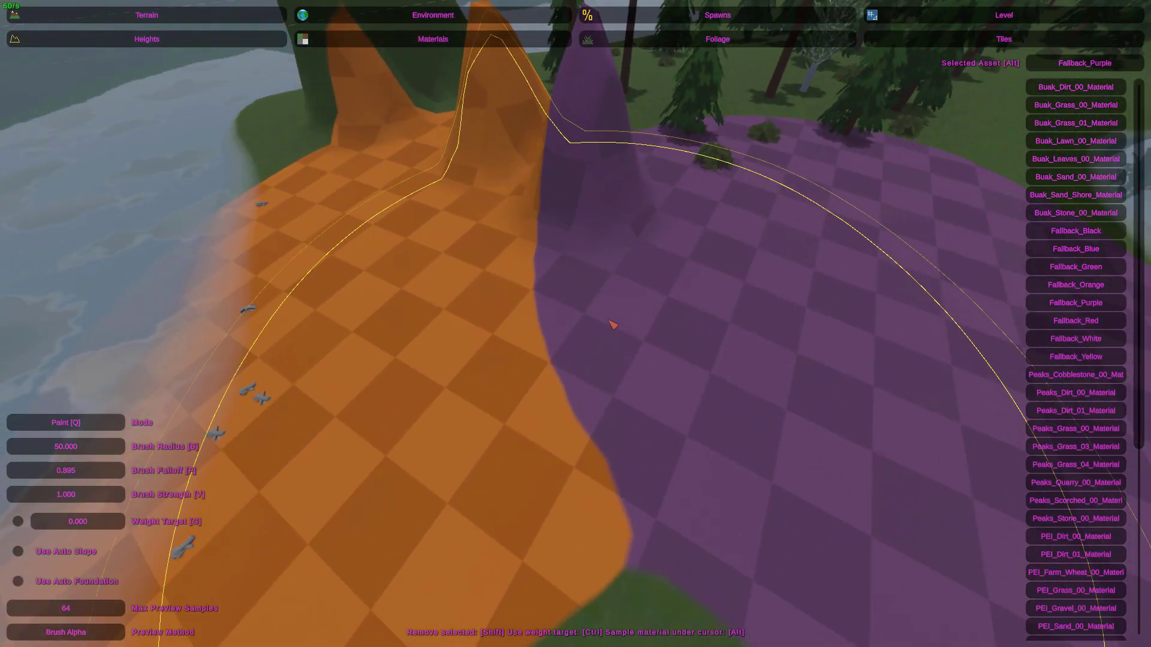
# Inspect the boundary between the orange and purple ground materials from close up and from above.
pyautogui.moveTo(659, 354); pyautogui.dragTo(702, 360, button='right')
pyautogui.moveTo(575, 323)
pyautogui.mouseDown(button='right')
pyautogui.moveTo(623, 300)
pyautogui.moveTo(624, 312)
pyautogui.moveTo(737, 222)
pyautogui.moveTo(593, 305)
pyautogui.moveTo(492, 395)
pyautogui.moveTo(557, 372)
pyautogui.mouseUp(button='right')
pyautogui.press('w')
pyautogui.press('w')
pyautogui.press('s')
pyautogui.press('w')
pyautogui.press('w')
pyautogui.moveTo(575, 323); pyautogui.dragTo(606, 270, button='right')
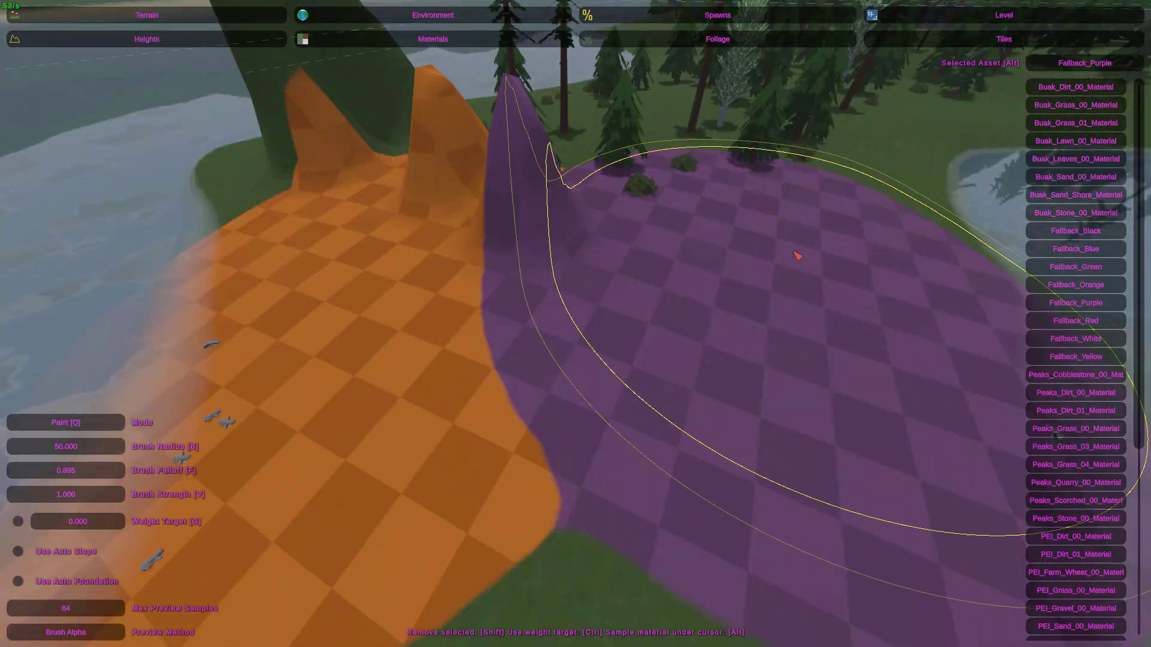
pyautogui.moveTo(864, 282); pyautogui.dragTo(864, 210, button='right')
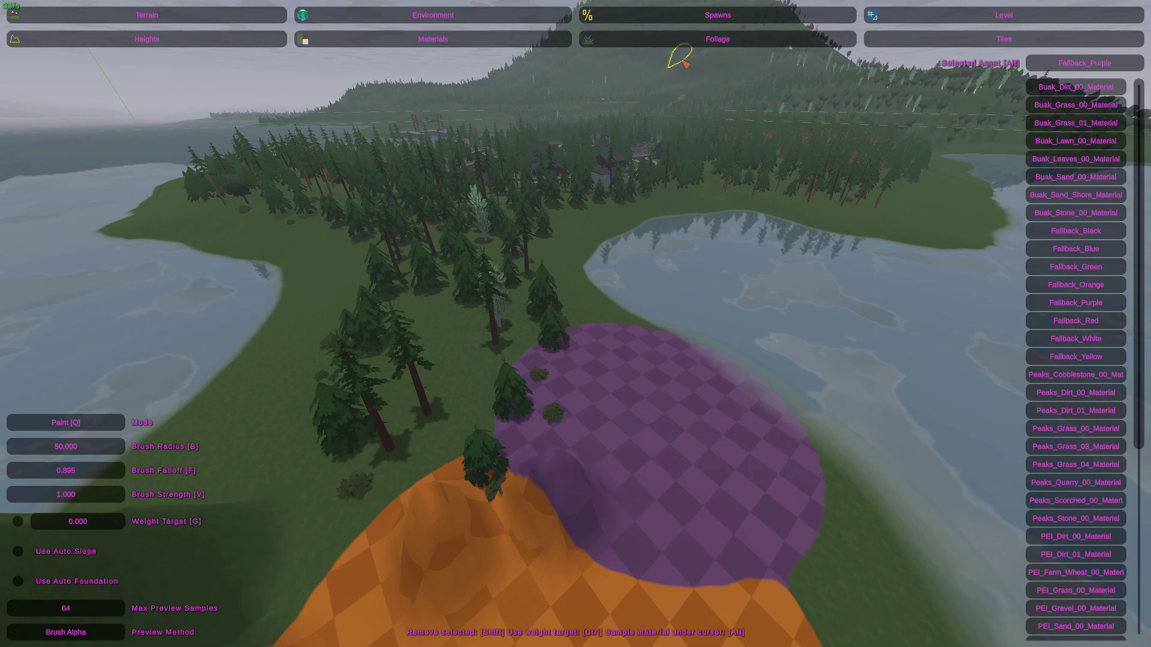
# Activate the foliage tool and move in over the purple-painted ground.
pyautogui.click(690, 40)
pyautogui.moveTo(577, 452); pyautogui.dragTo(581, 316, button='right')
pyautogui.press('w')
# Cycle the foliage tool through its Paint, Exact and Bake modes to examine each one's settings, ending in Paint.
pyautogui.press('q')
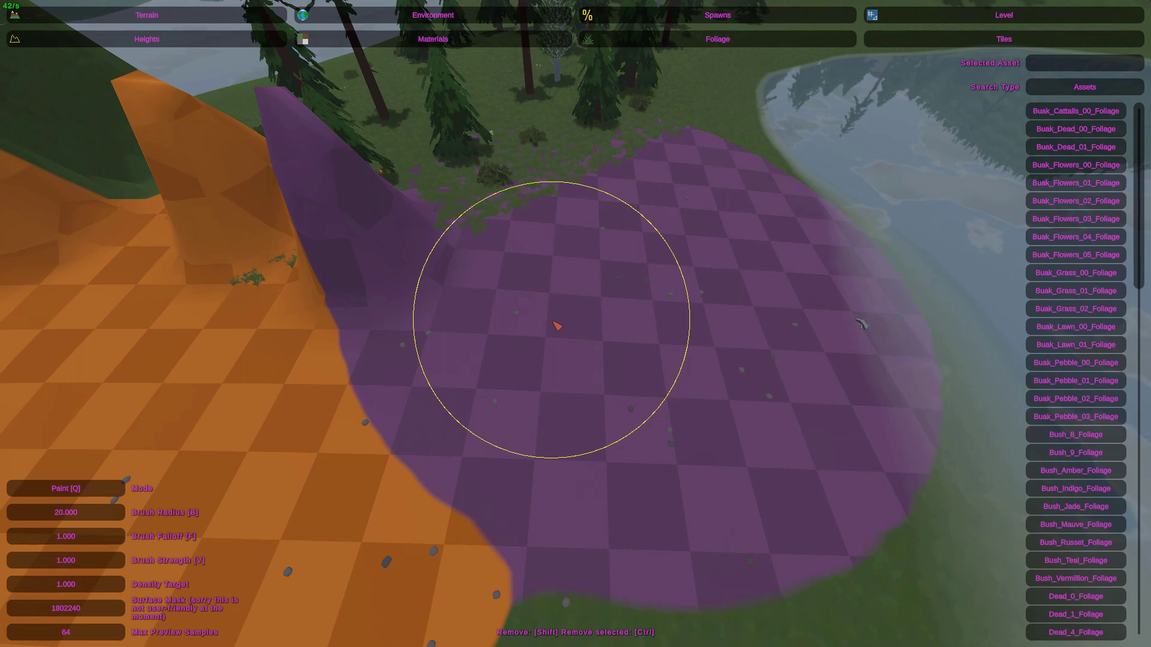
pyautogui.press('w')
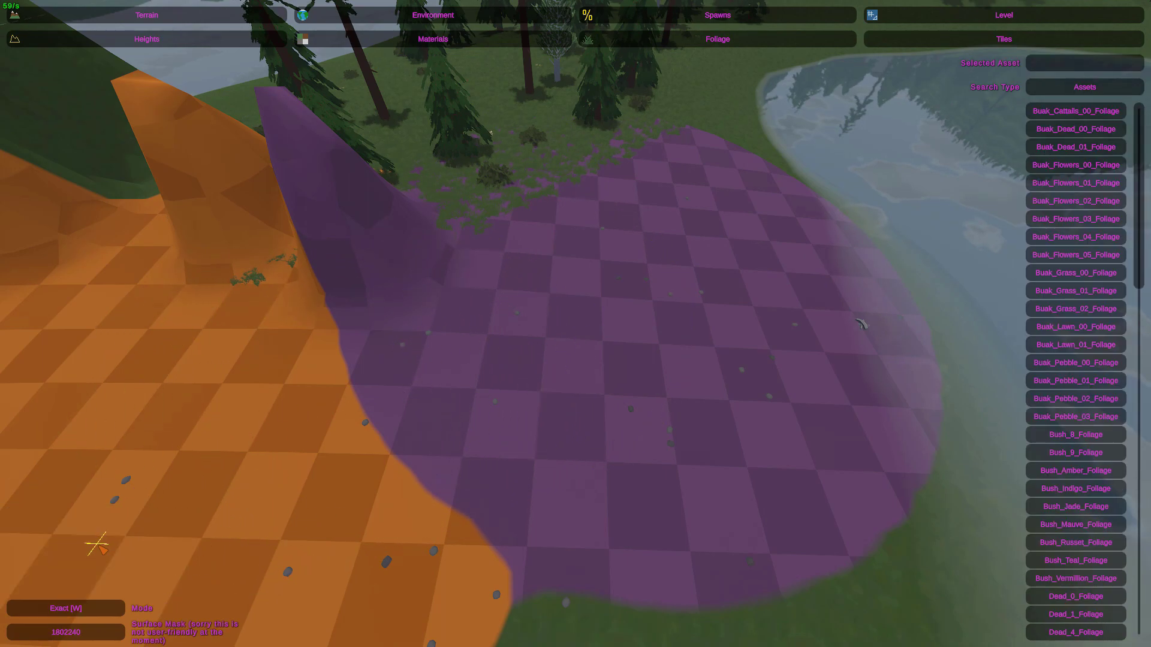
pyautogui.press('q')
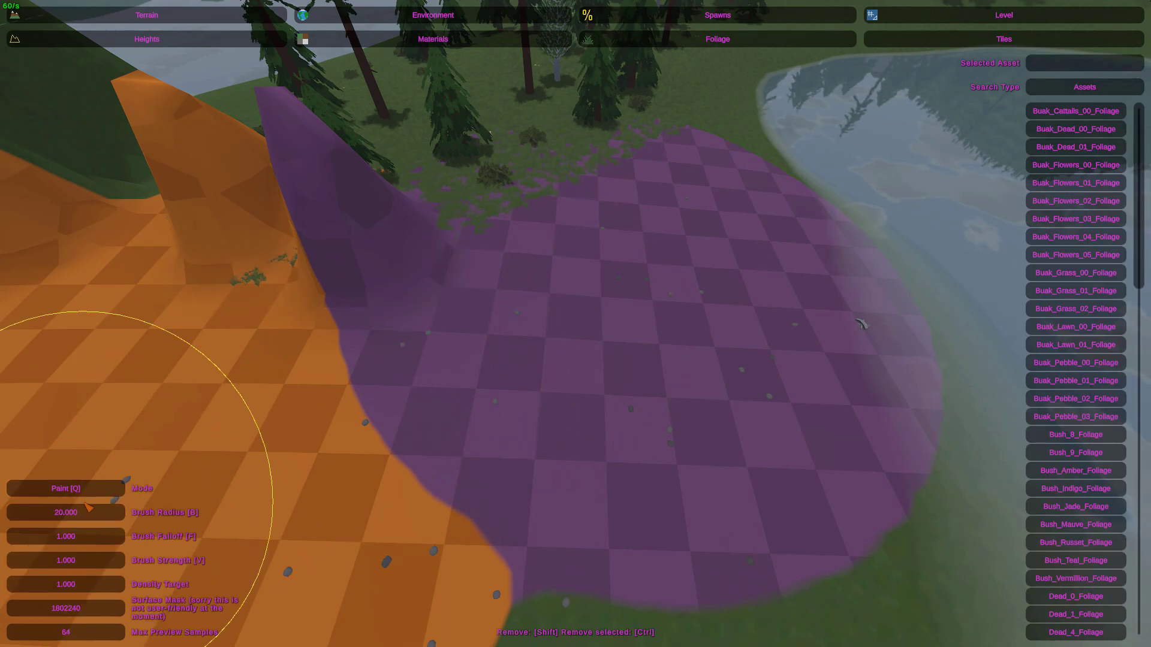
pyautogui.press('w')
pyautogui.press('e')
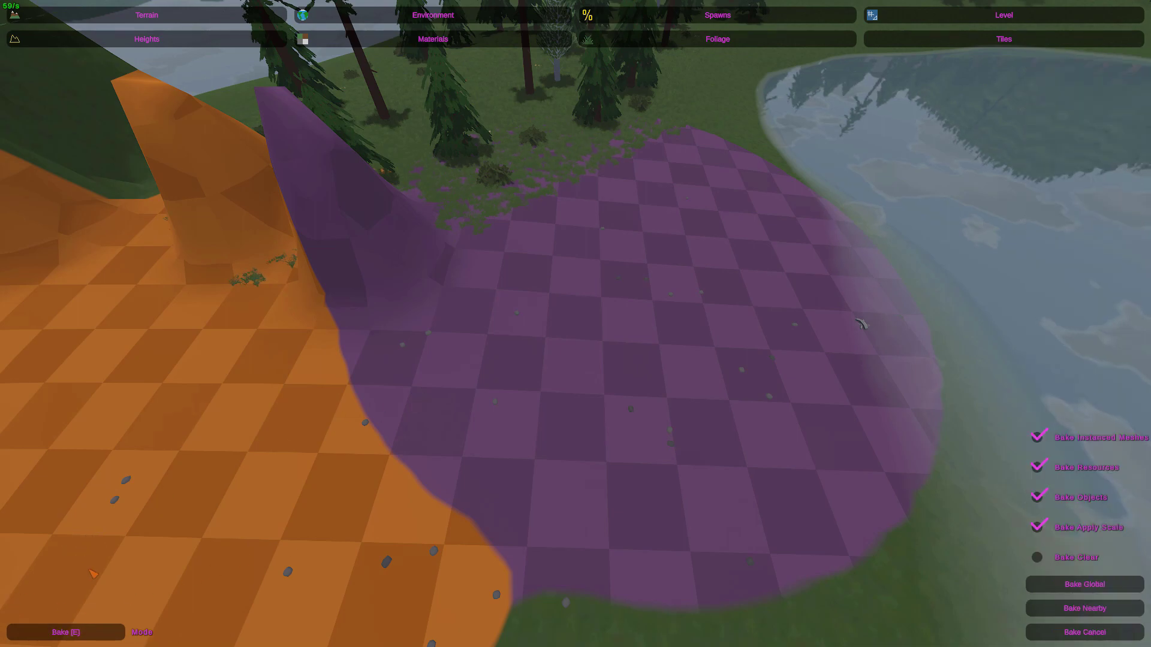
pyautogui.press('q')
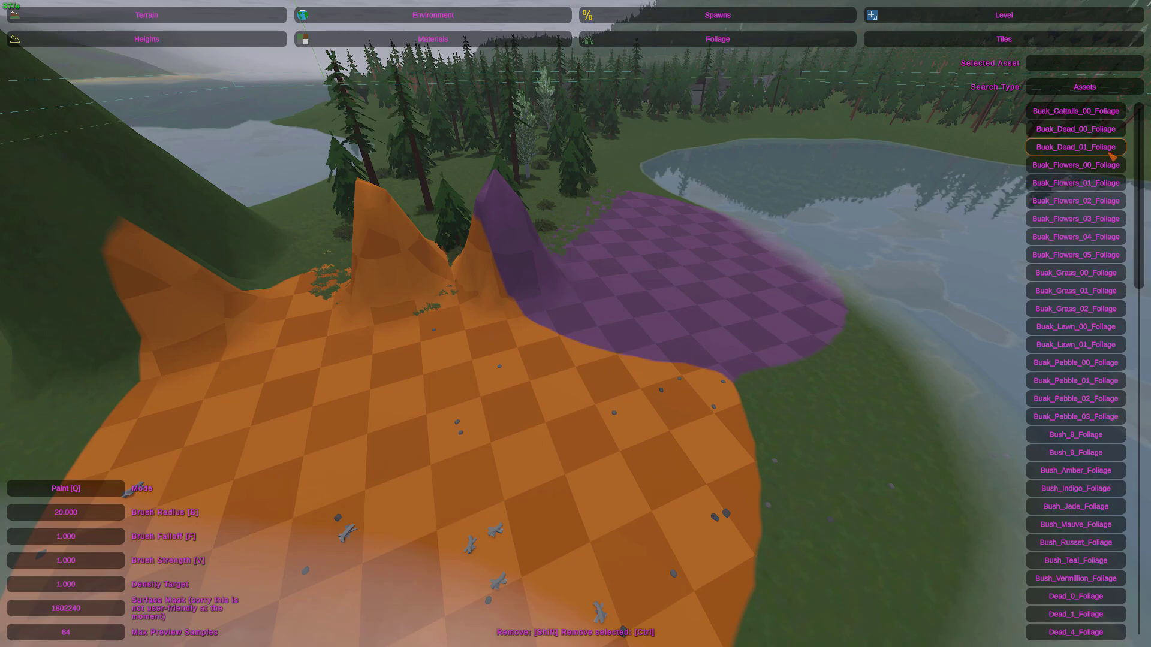
# Choose the Russia_Pine_5 foliage asset and paint trees across the orange and purple ground with brush radius 20.
pyautogui.moveTo(1141, 157)
pyautogui.mouseDown()
pyautogui.moveTo(1141, 264)
pyautogui.moveTo(1141, 147)
pyautogui.mouseUp()
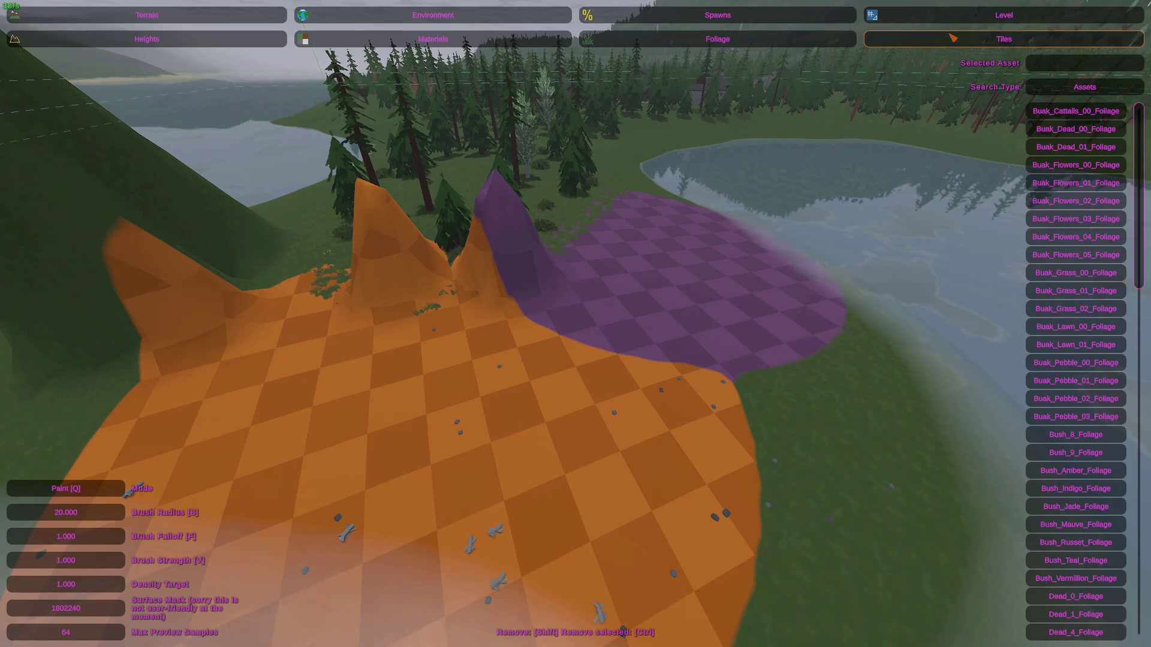
pyautogui.scroll(-10, 1068, 540)
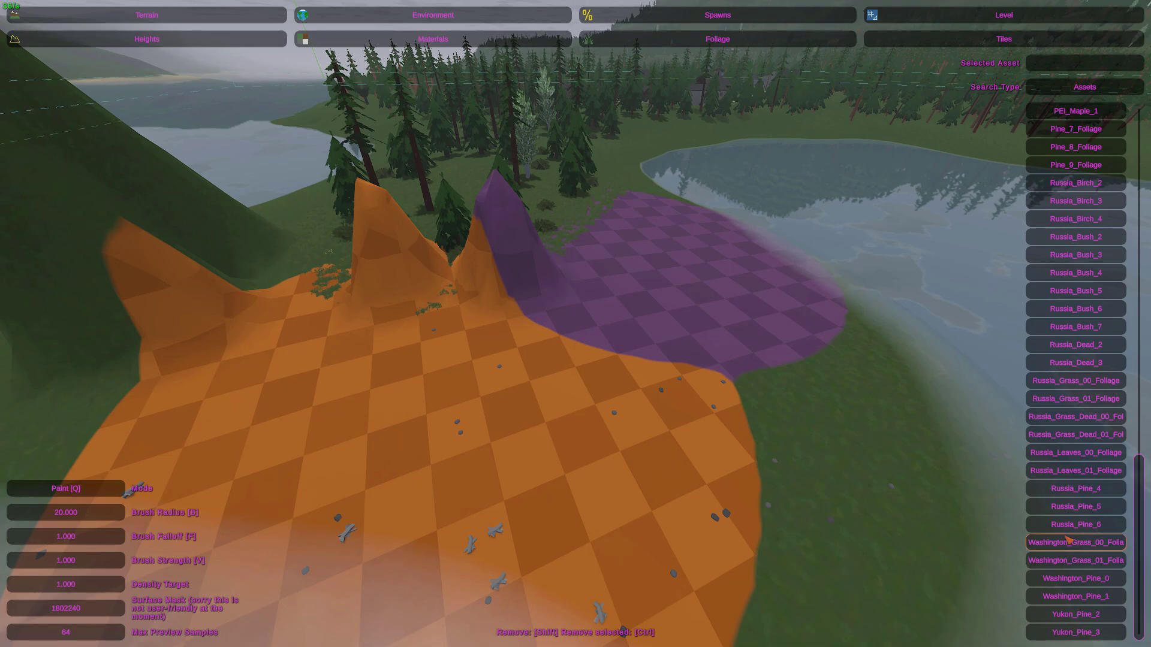
pyautogui.moveTo(462, 442)
pyautogui.mouseDown()
pyautogui.moveTo(557, 411)
pyautogui.moveTo(681, 295)
pyautogui.moveTo(615, 228)
pyautogui.moveTo(771, 424)
pyautogui.moveTo(578, 450)
pyautogui.moveTo(455, 352)
pyautogui.mouseUp()
pyautogui.moveTo(733, 398)
pyautogui.mouseDown()
pyautogui.moveTo(686, 309)
pyautogui.moveTo(304, 357)
pyautogui.moveTo(534, 277)
pyautogui.mouseUp()
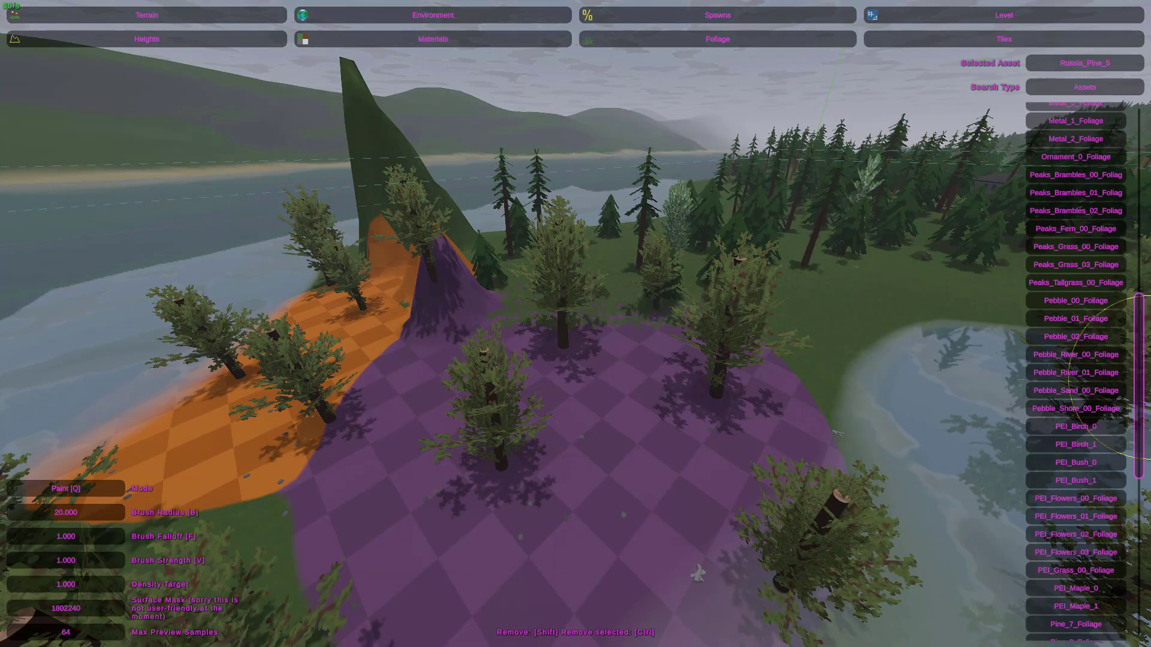
# Browse the foliage asset list back to its beginning and inspect the painted trees from above.
pyautogui.scroll(10, 1076, 372)
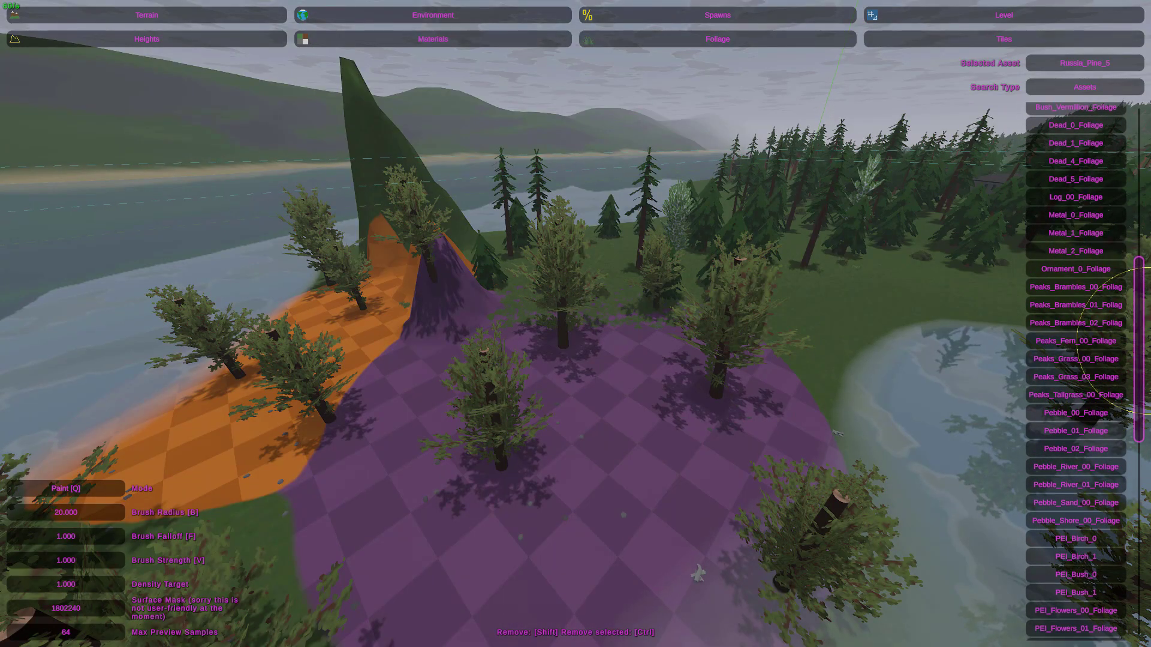
pyautogui.scroll(10, 1076, 371)
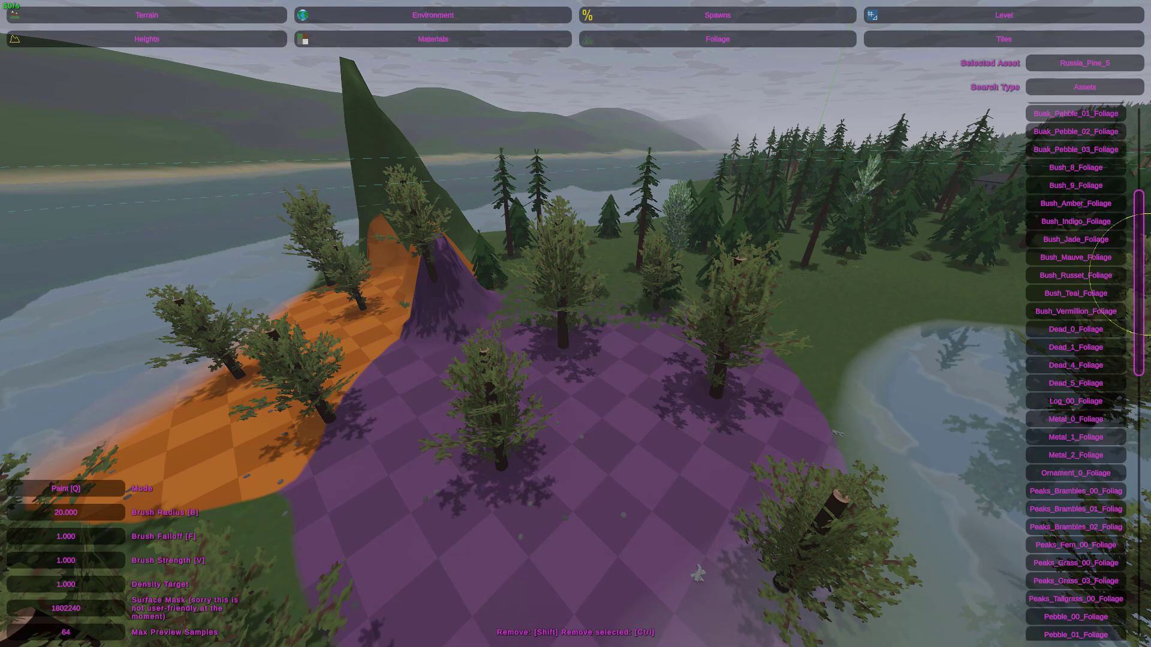
pyautogui.scroll(7, 1076, 372)
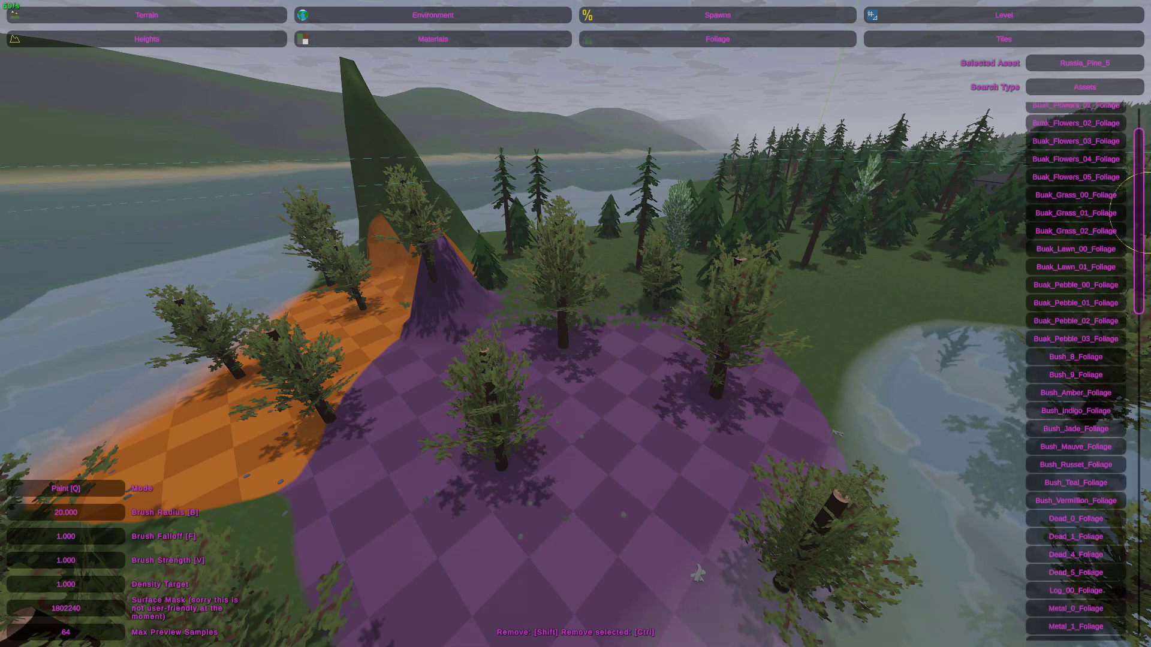
pyautogui.scroll(2, 1076, 372)
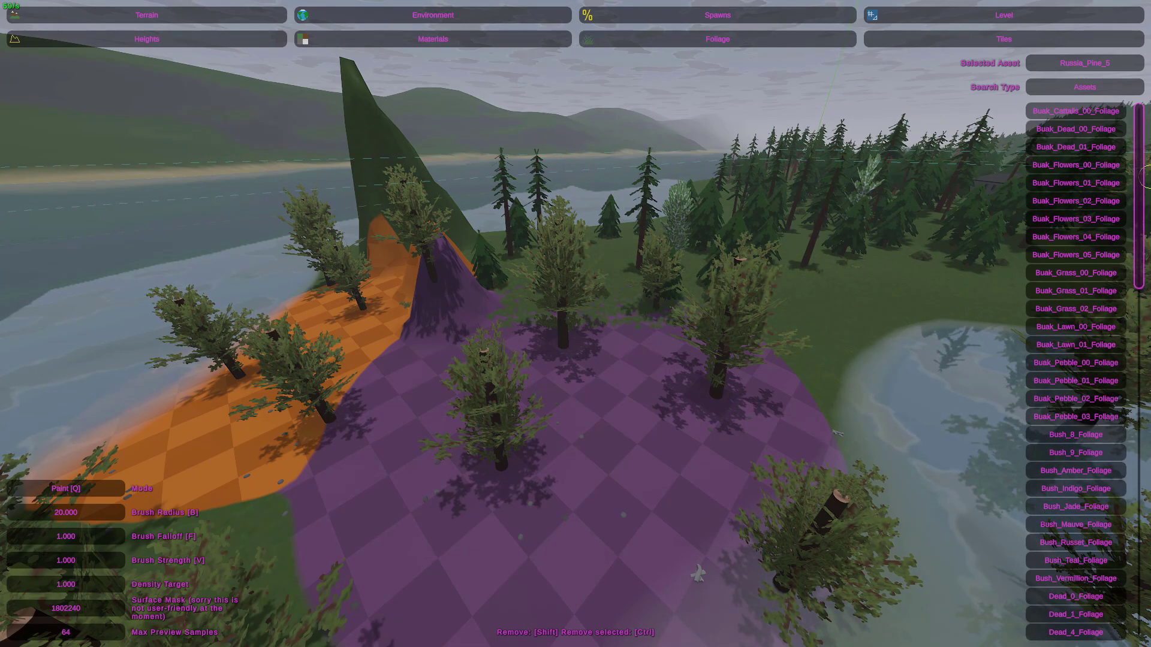
pyautogui.moveTo(761, 294); pyautogui.dragTo(575, 324, button='right')
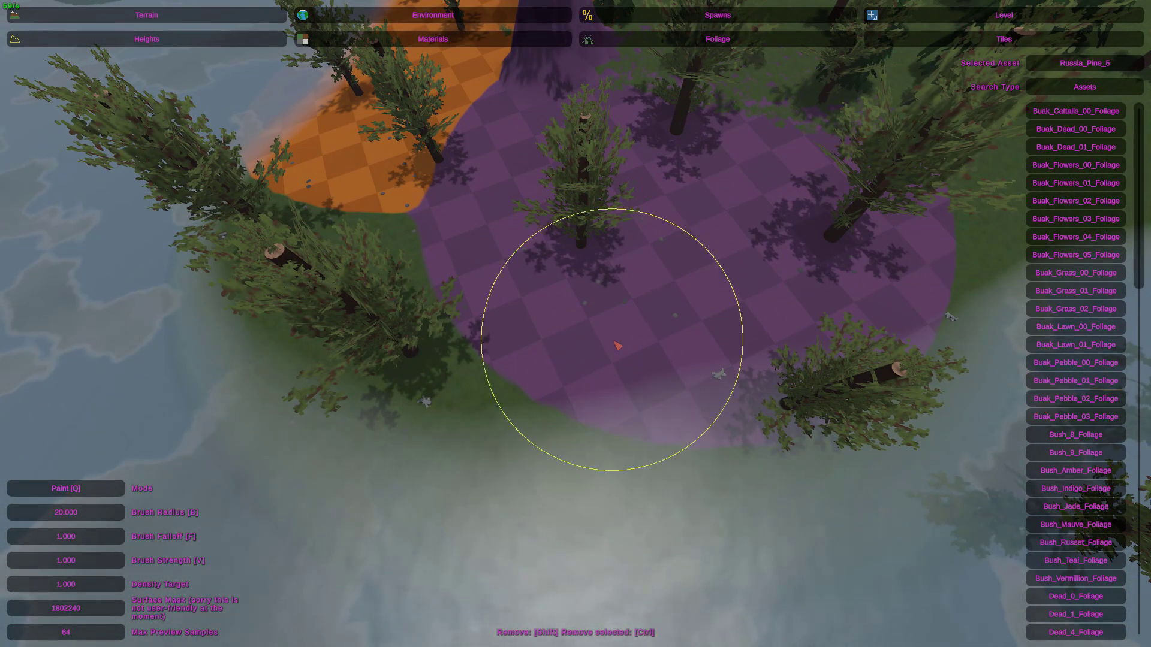
# Activate the terrain heights tool in Flatten mode and sample 48.189 as the flatten target height.
pyautogui.moveTo(612, 340)
pyautogui.mouseDown(button='right')
pyautogui.moveTo(560, 334)
pyautogui.moveTo(598, 313)
pyautogui.moveTo(563, 321)
pyautogui.moveTo(576, 324)
pyautogui.moveTo(566, 344)
pyautogui.moveTo(571, 329)
pyautogui.moveTo(586, 347)
pyautogui.mouseUp(button='right')
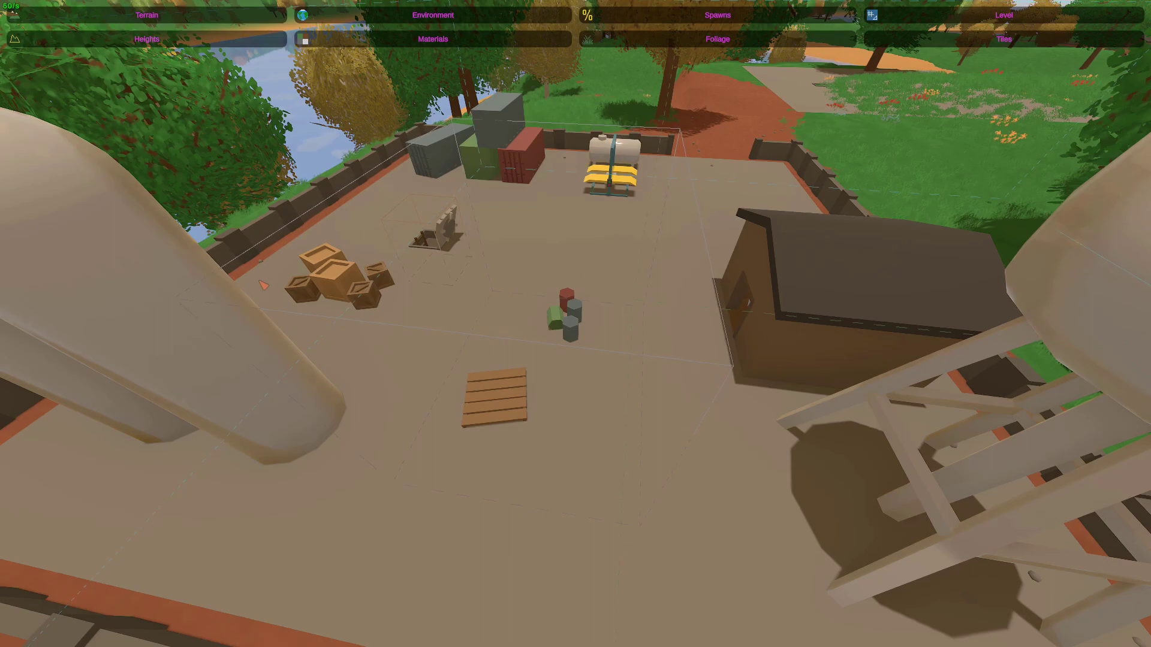
pyautogui.moveTo(352, 275); pyautogui.dragTo(582, 329, button='right')
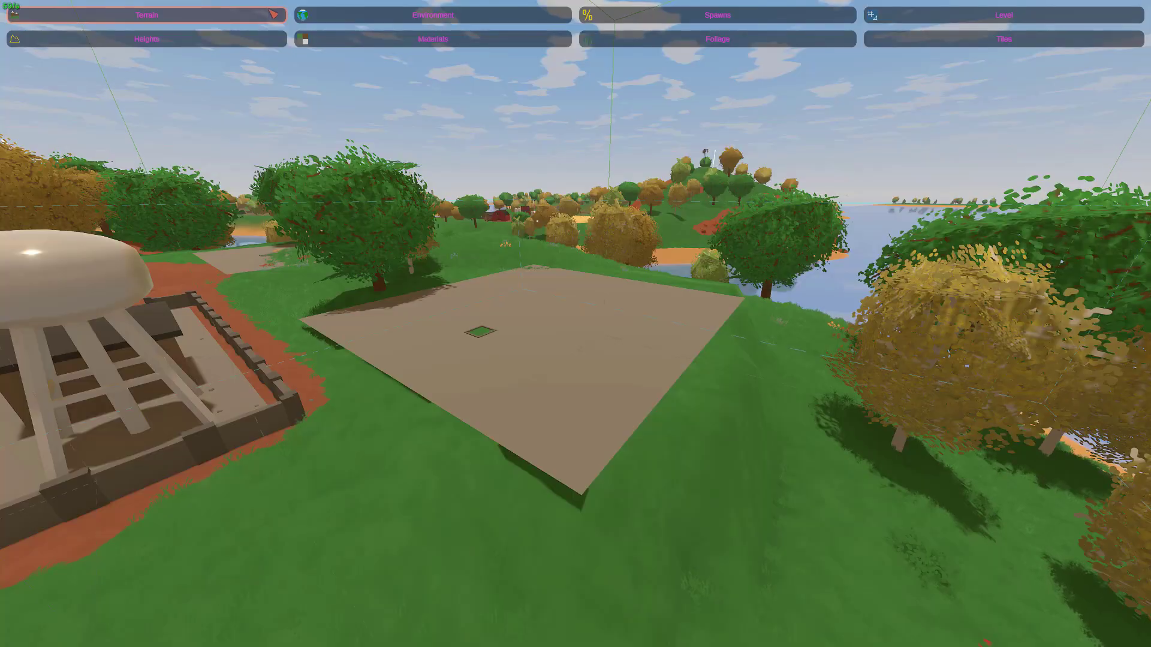
pyautogui.click(204, 38)
pyautogui.moveTo(528, 426)
pyautogui.mouseDown(button='right')
pyautogui.moveTo(564, 378)
pyautogui.moveTo(590, 419)
pyautogui.moveTo(624, 408)
pyautogui.mouseUp(button='right')
pyautogui.press('alt')
# Flatten the ground under the hatch opening of the concrete foundation beside the water tower, with brush radius 10, falloff 0 and strength 2.
pyautogui.press('w')
pyautogui.moveTo(771, 340); pyautogui.dragTo(591, 198, button='right')
pyautogui.press('w')
pyautogui.press('w')
pyautogui.moveTo(576, 324); pyautogui.dragTo(659, 180, button='right')
pyautogui.press('s')
pyautogui.press('w')
pyautogui.press('s')
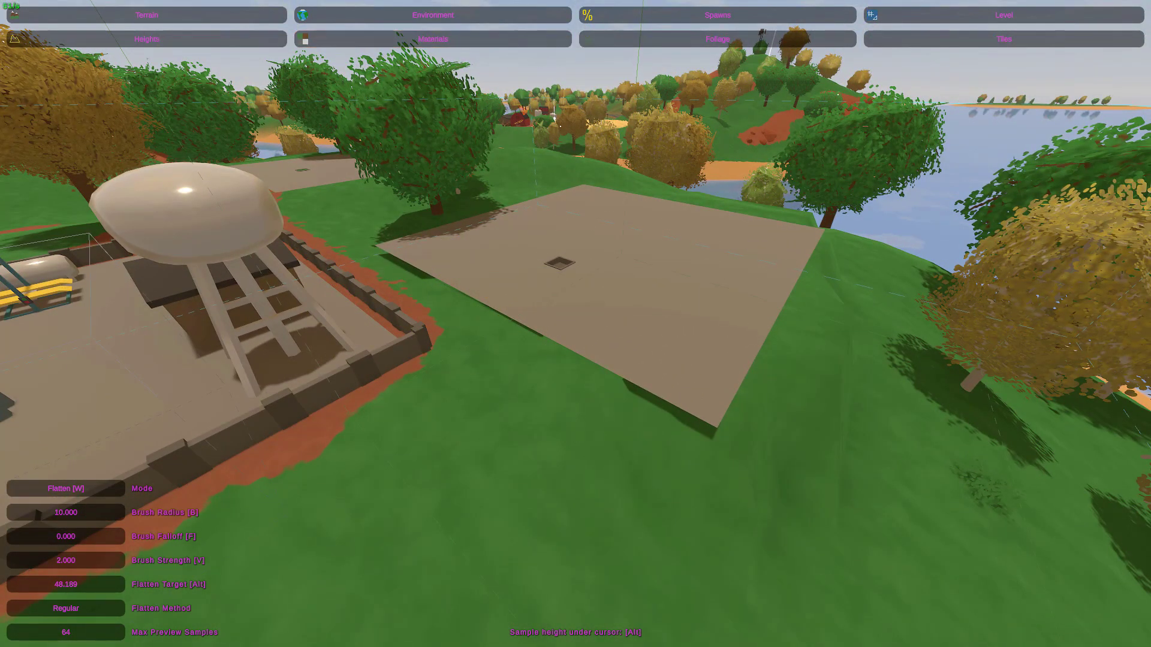
# Examine the walled yard, the two bare foundations and the whole island from close up and from high above.
pyautogui.press('s')
pyautogui.moveTo(575, 323)
pyautogui.mouseDown(button='right')
pyautogui.moveTo(503, 395)
pyautogui.moveTo(569, 332)
pyautogui.mouseUp(button='right')
pyautogui.press('w')
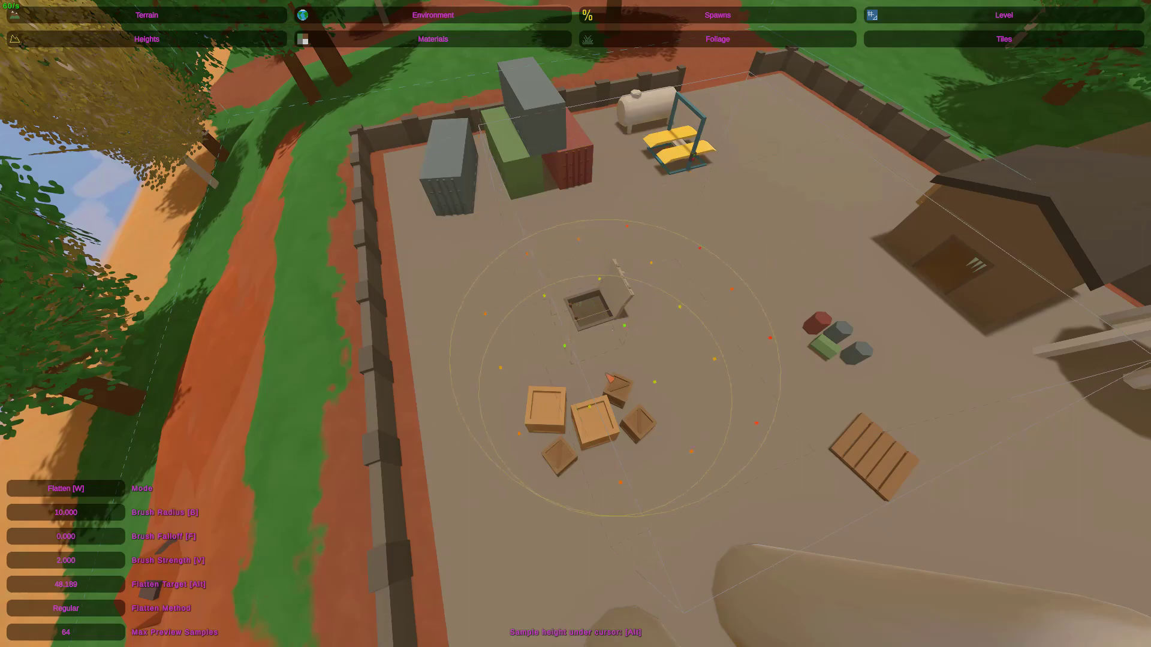
pyautogui.press('s')
pyautogui.moveTo(607, 375); pyautogui.dragTo(668, 330, button='right')
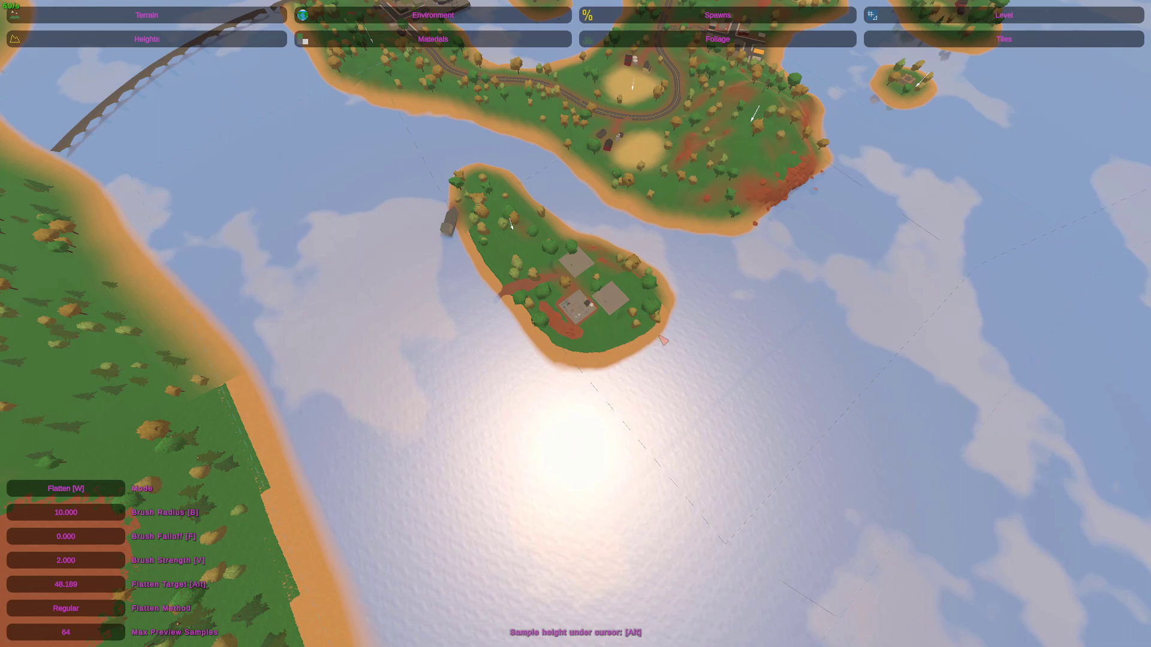
pyautogui.press('w')
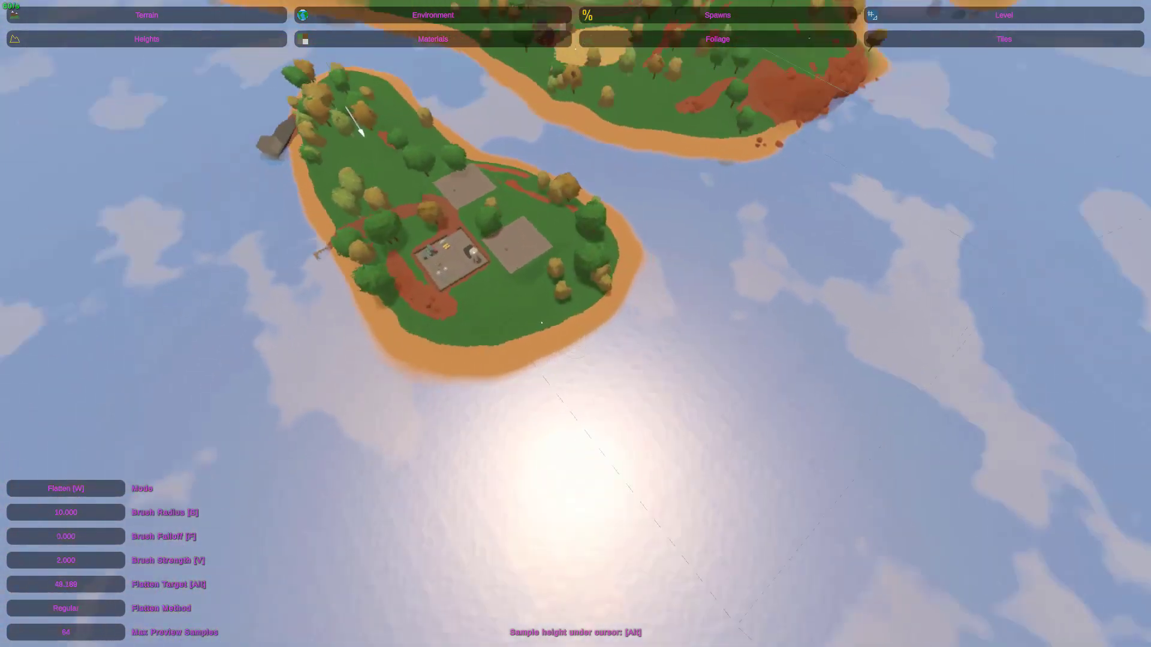
pyautogui.press('w')
pyautogui.moveTo(406, 150)
pyautogui.mouseDown(button='right')
pyautogui.moveTo(575, 355)
pyautogui.moveTo(575, 324)
pyautogui.mouseUp(button='right')
pyautogui.press('s')
pyautogui.press('a')
pyautogui.press('w')
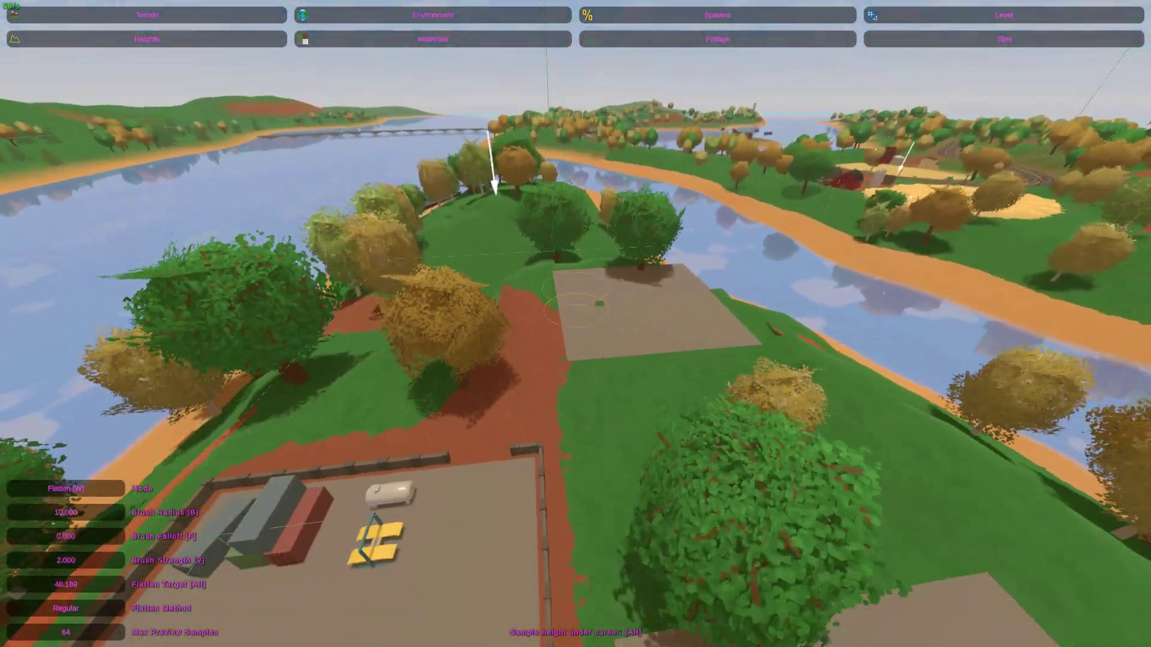
# Activate the materials tool in Cut mode and cut a hole with brush radius 20 in the grass beside the foundation.
pyautogui.moveTo(702, 599); pyautogui.dragTo(415, 39, button='right')
pyautogui.click(414, 39)
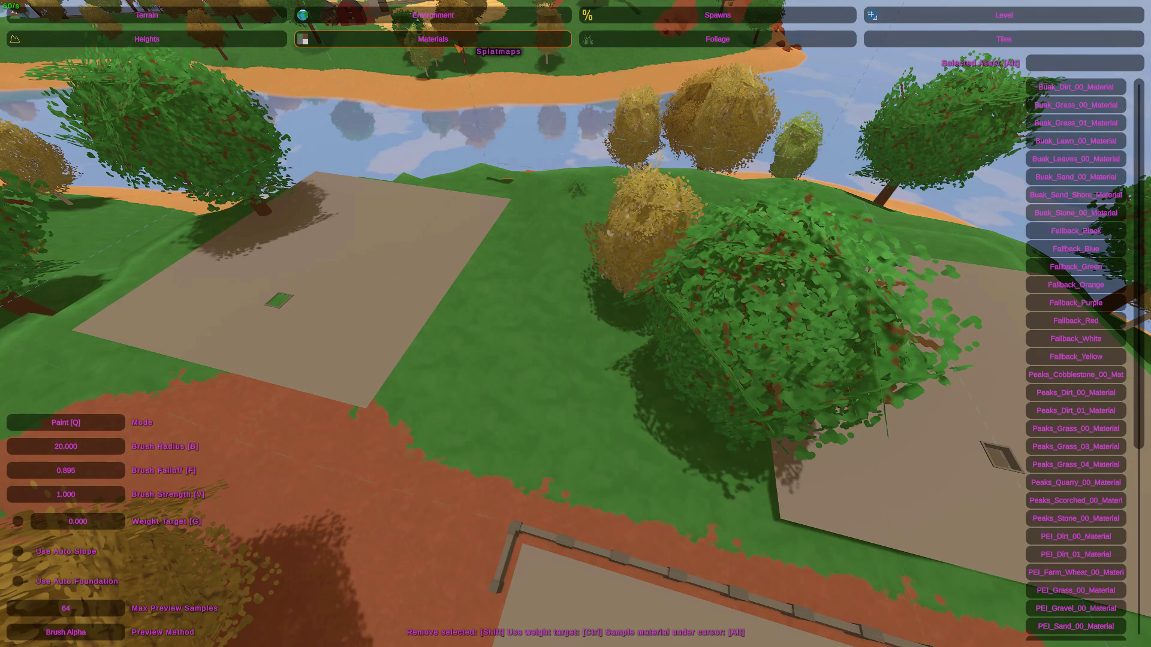
pyautogui.press('r')
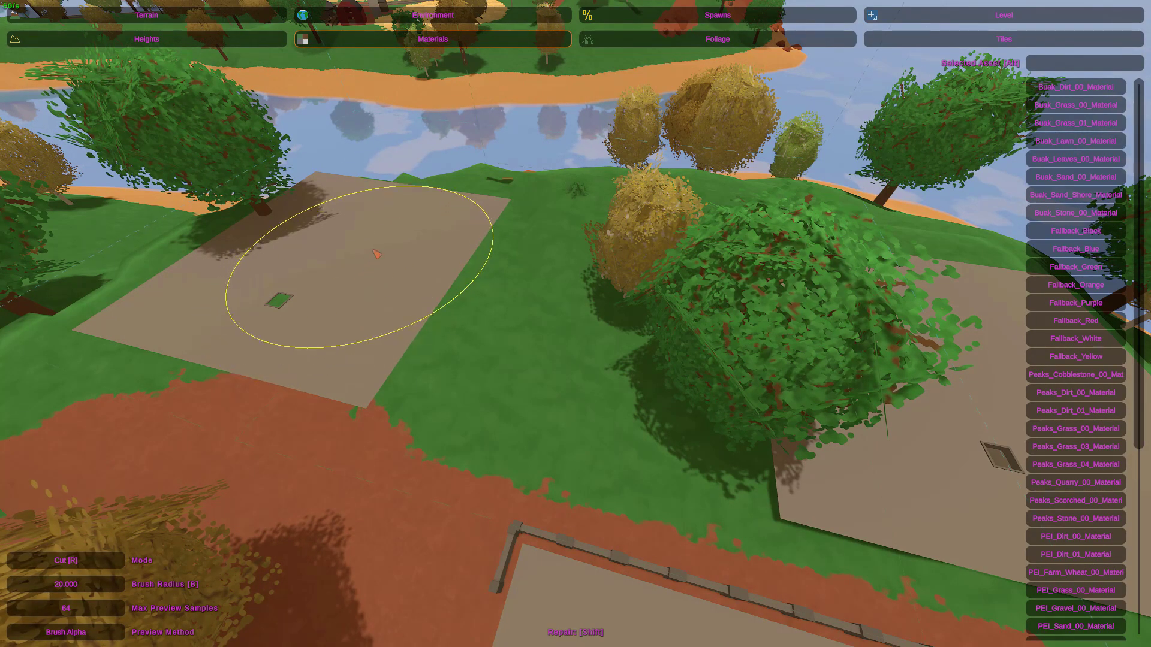
pyautogui.press('w')
pyautogui.moveTo(379, 251); pyautogui.dragTo(575, 324, button='right')
pyautogui.click(765, 215)
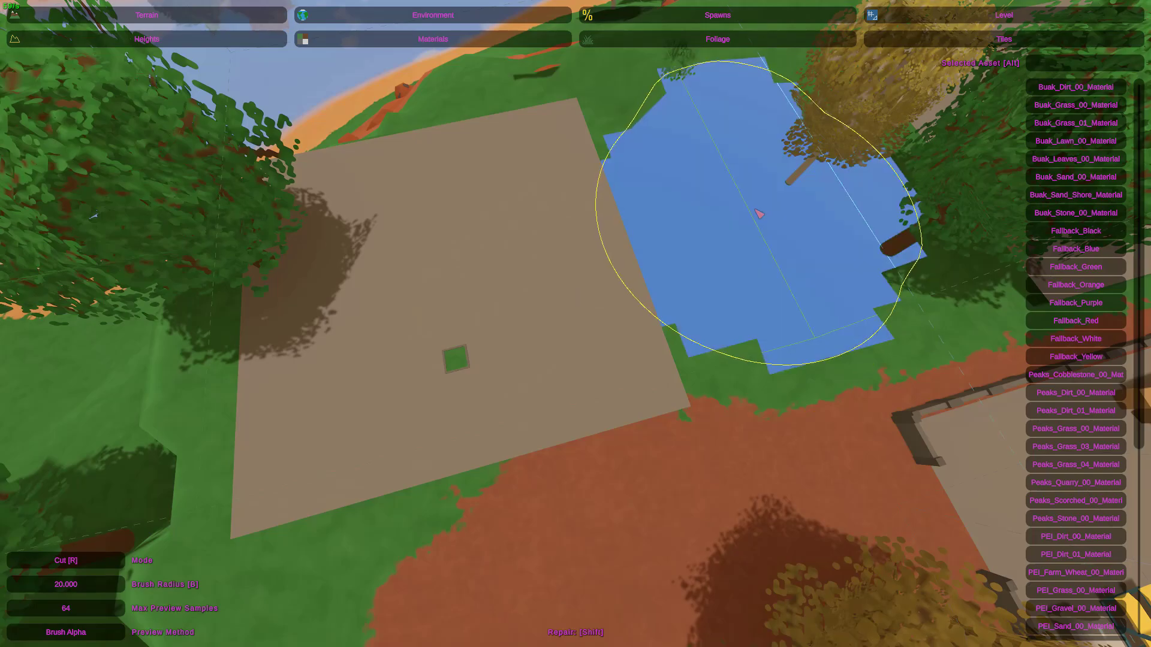
# Set the cut brush radius to 10 and examine the terrain hole from several sides.
pyautogui.press('s')
pyautogui.moveTo(758, 254); pyautogui.dragTo(575, 324, button='right')
pyautogui.press('w')
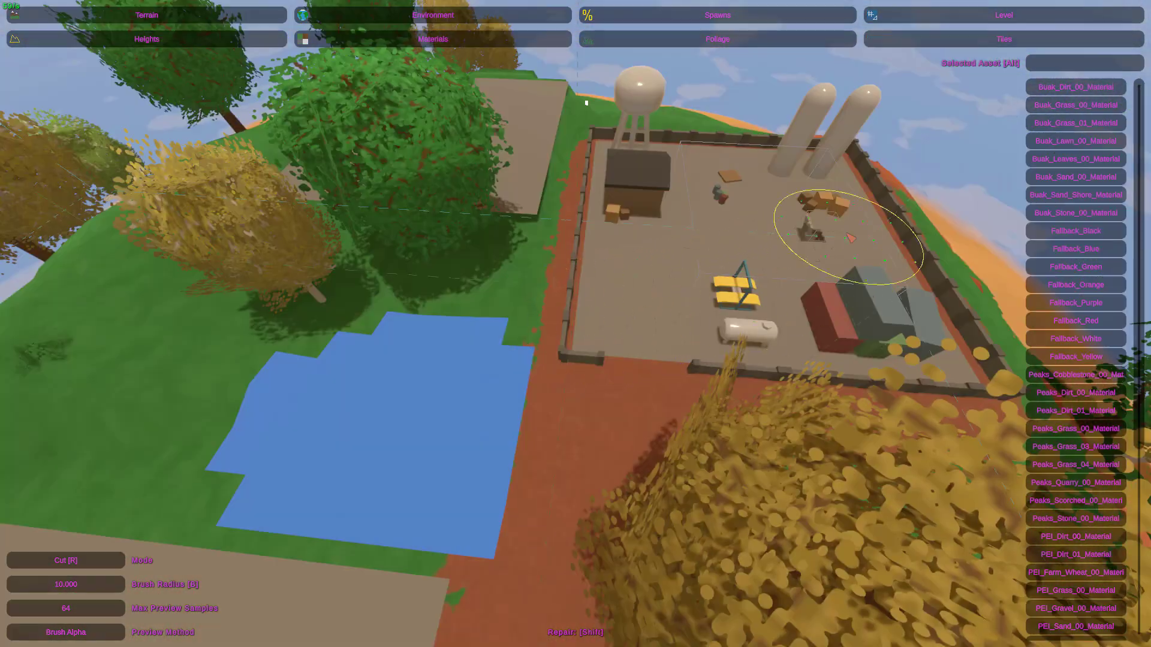
pyautogui.press('s')
pyautogui.moveTo(378, 393); pyautogui.dragTo(575, 323, button='right')
pyautogui.press('a')
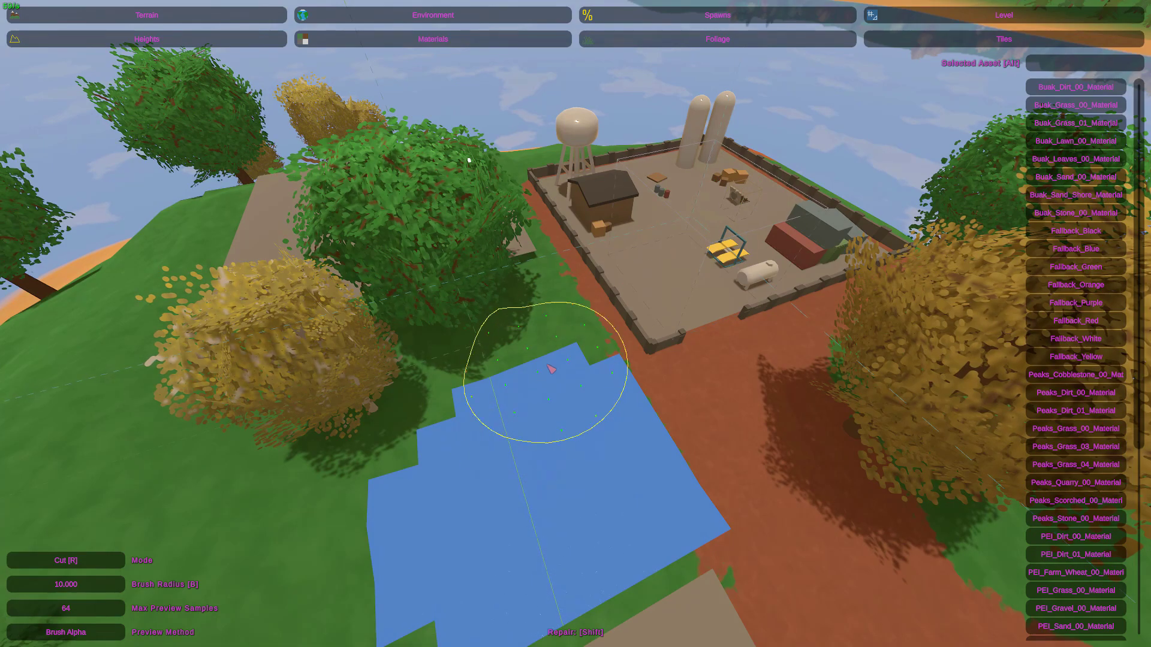
pyautogui.press('s')
pyautogui.moveTo(511, 304); pyautogui.dragTo(575, 323, button='right')
pyautogui.press('s')
pyautogui.press('a')
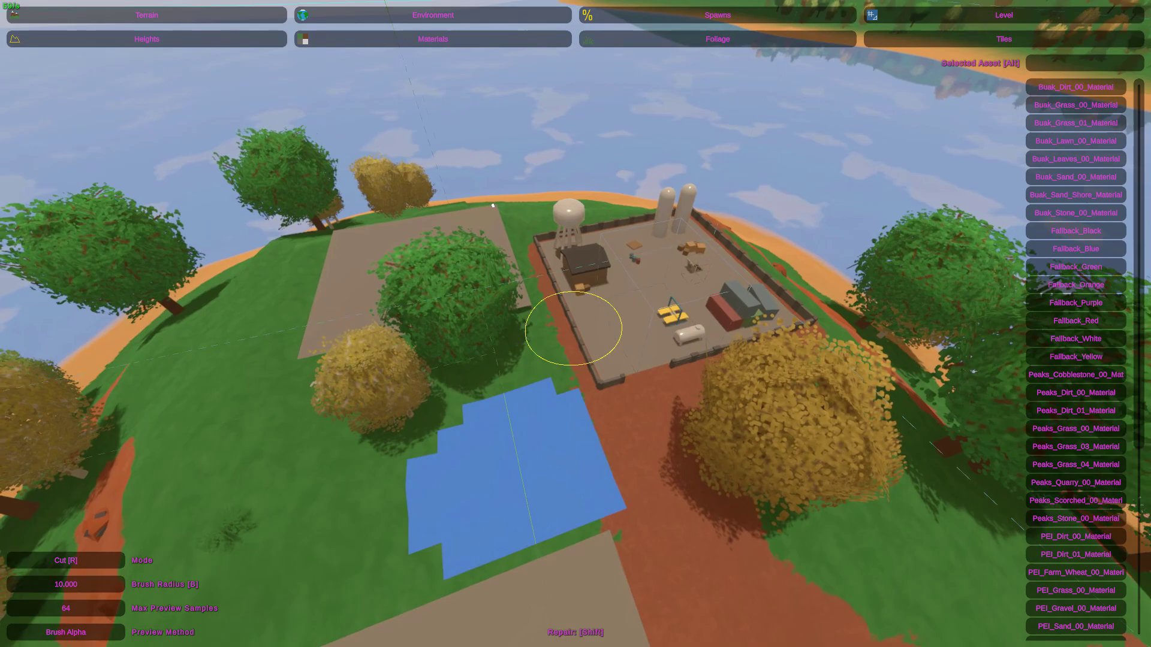
pyautogui.moveTo(743, 271); pyautogui.dragTo(576, 324, button='right')
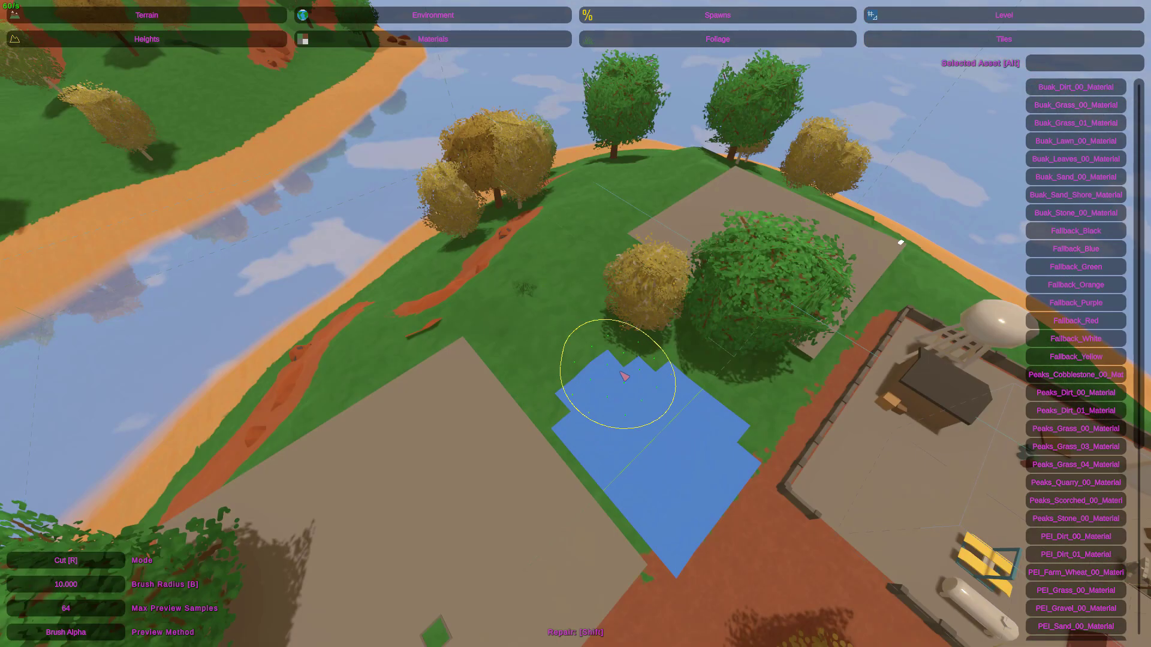
# Cut more holes with brush radius 10 across the grass around the foundations, along the shore and on the opposite bank.
pyautogui.moveTo(624, 377); pyautogui.dragTo(604, 249)
pyautogui.click(901, 242)
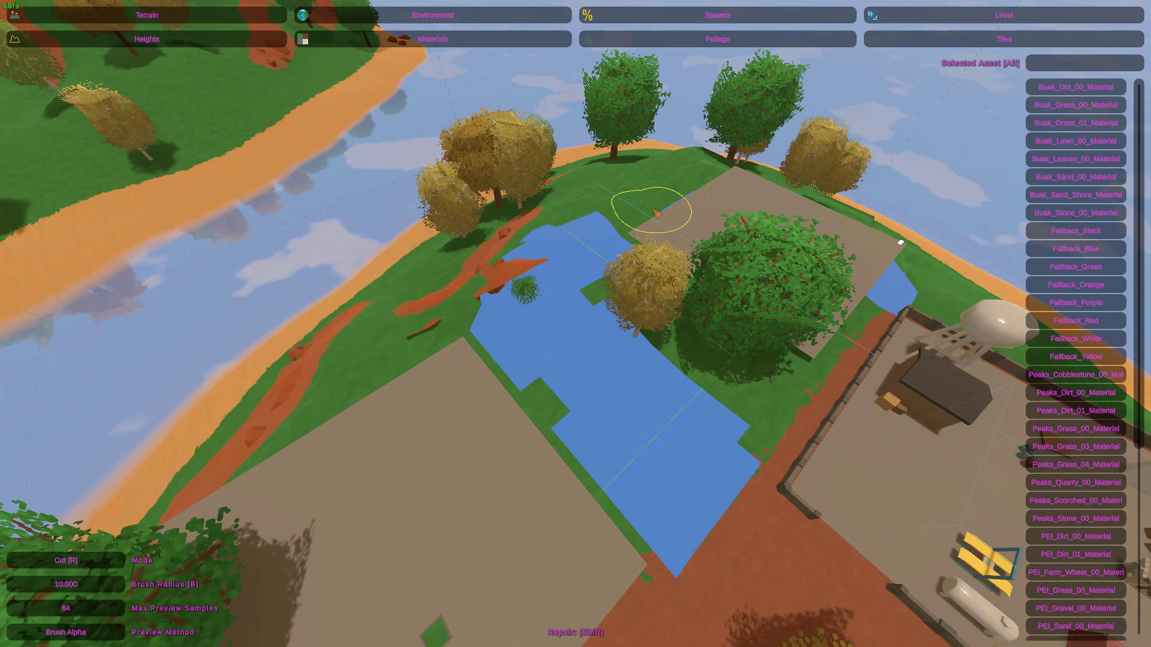
pyautogui.moveTo(375, 333)
pyautogui.mouseDown()
pyautogui.moveTo(355, 264)
pyautogui.moveTo(207, 130)
pyautogui.mouseUp()
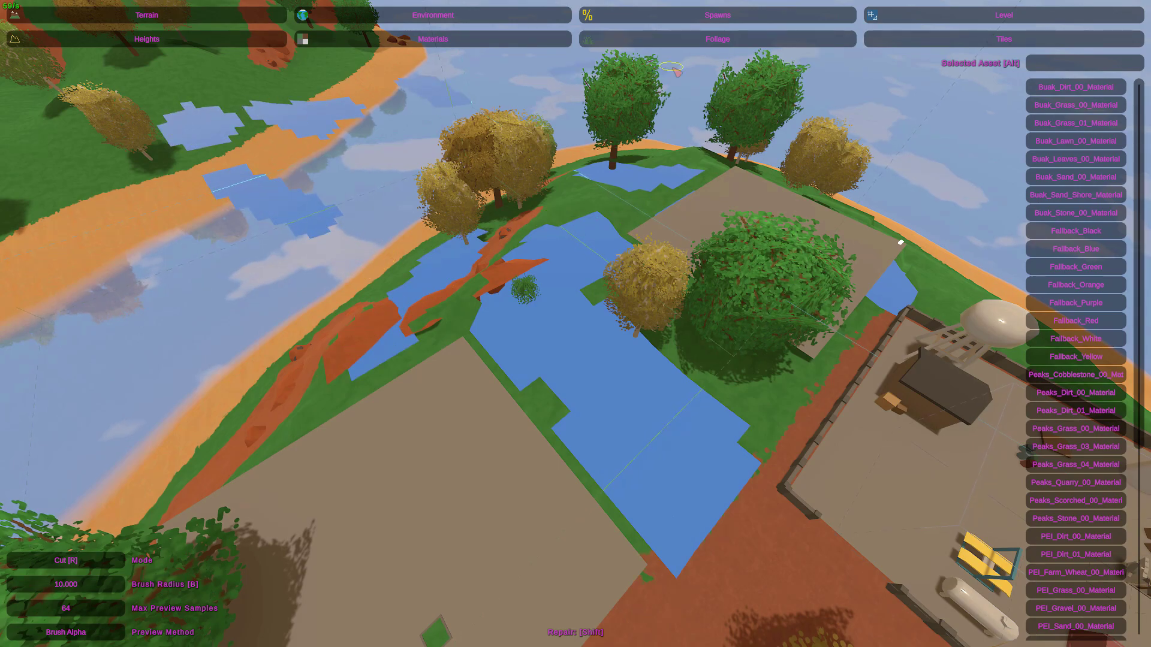
pyautogui.moveTo(554, 137); pyautogui.dragTo(576, 323, button='right')
pyautogui.moveTo(414, 180)
pyautogui.mouseDown()
pyautogui.moveTo(90, 269)
pyautogui.moveTo(270, 177)
pyautogui.mouseUp()
pyautogui.moveTo(364, 271); pyautogui.dragTo(716, 419, button='right')
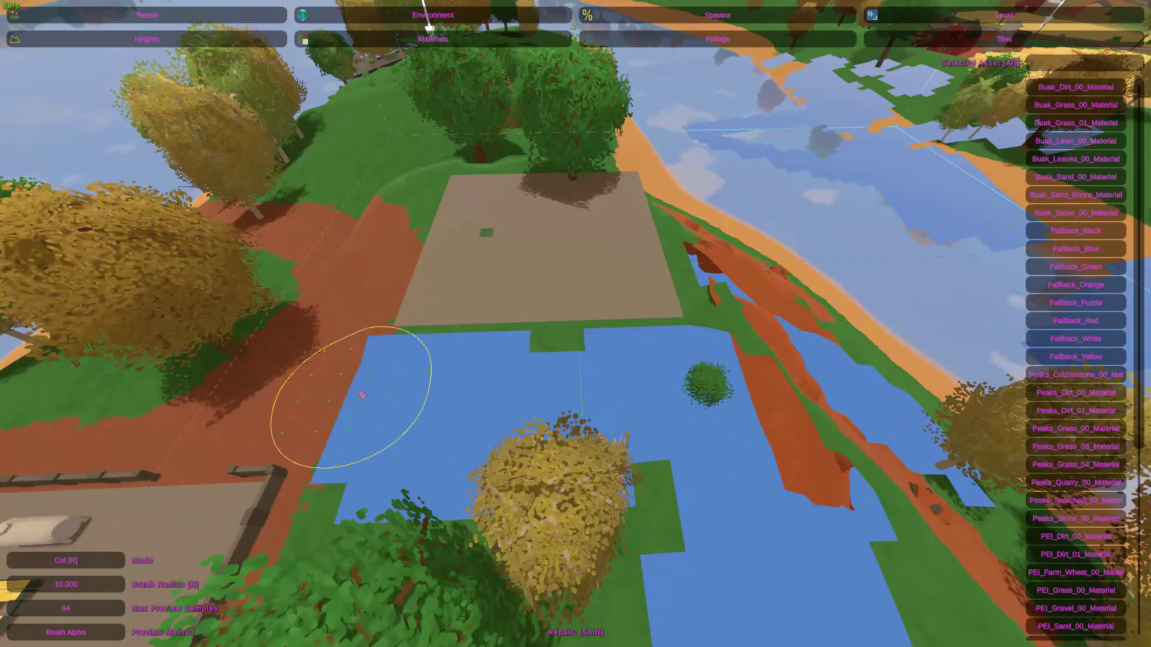
pyautogui.moveTo(411, 304)
pyautogui.mouseDown(button='right')
pyautogui.moveTo(592, 324)
pyautogui.moveTo(575, 324)
pyautogui.mouseUp(button='right')
pyautogui.moveTo(724, 318); pyautogui.dragTo(637, 282)
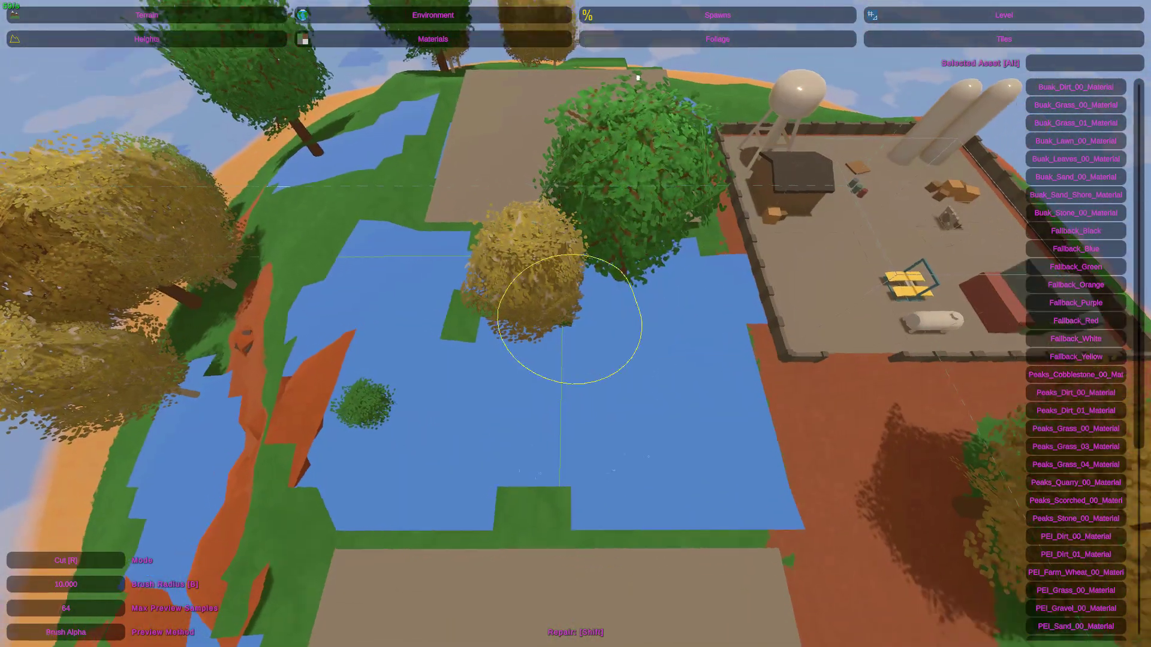
# Inspect the cut terrain beside the foundation and the walled yard in the level objects editor from different sides.
pyautogui.moveTo(575, 324); pyautogui.dragTo(549, 325, button='right')
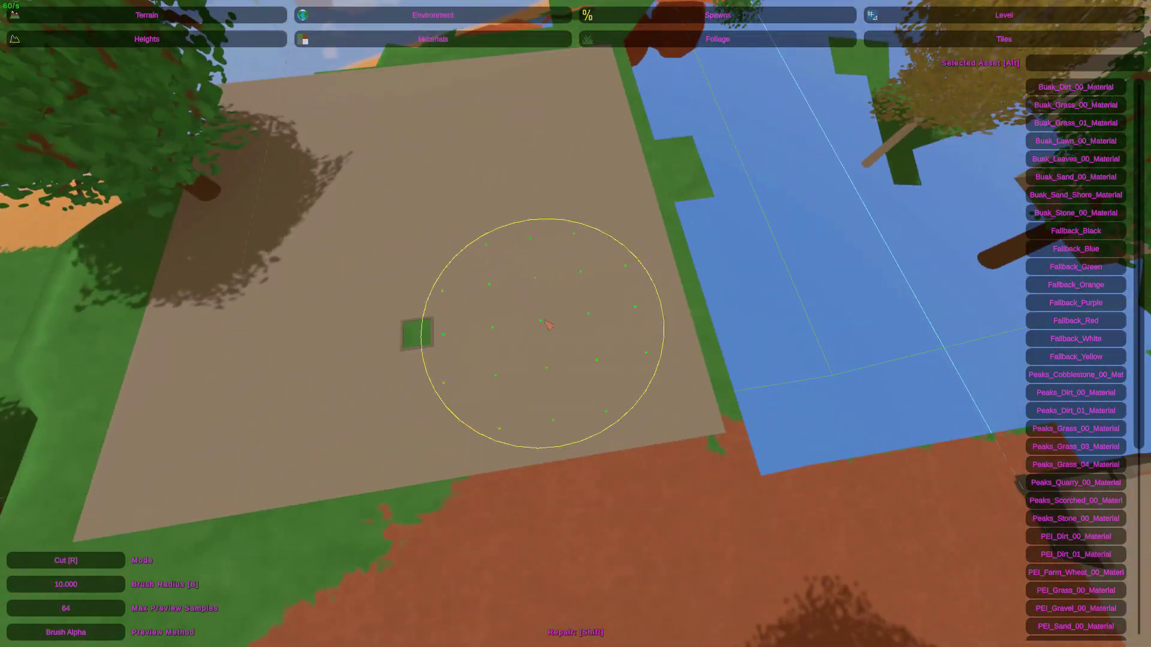
pyautogui.moveTo(391, 271); pyautogui.dragTo(576, 325, button='right')
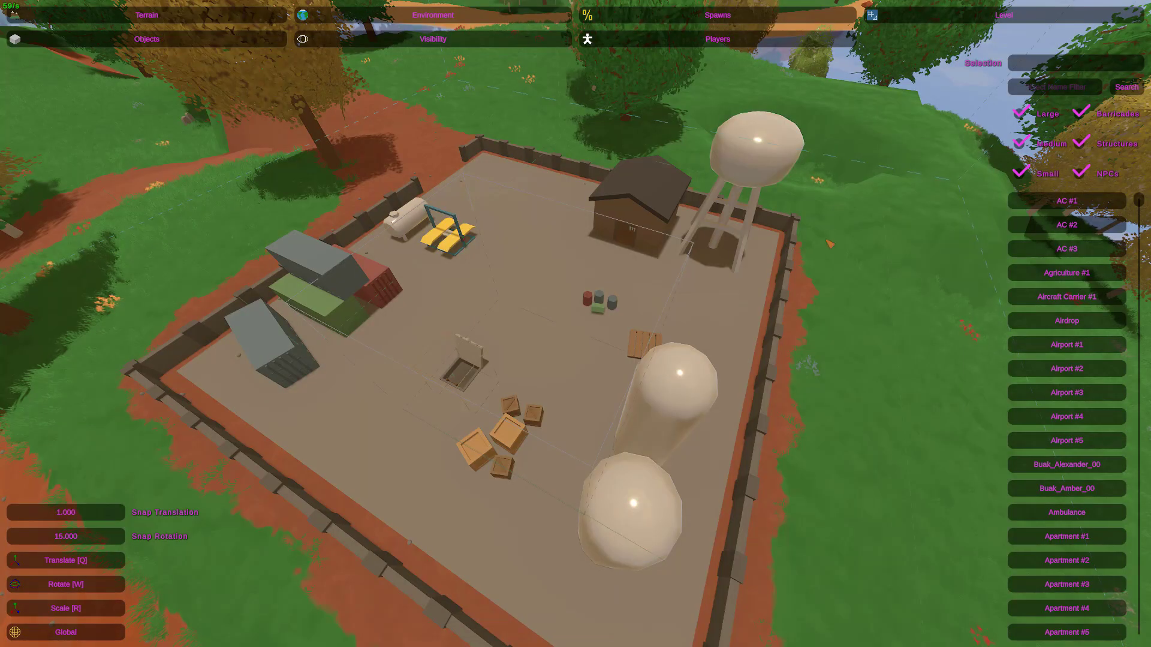
pyautogui.moveTo(542, 414); pyautogui.dragTo(594, 359, button='right')
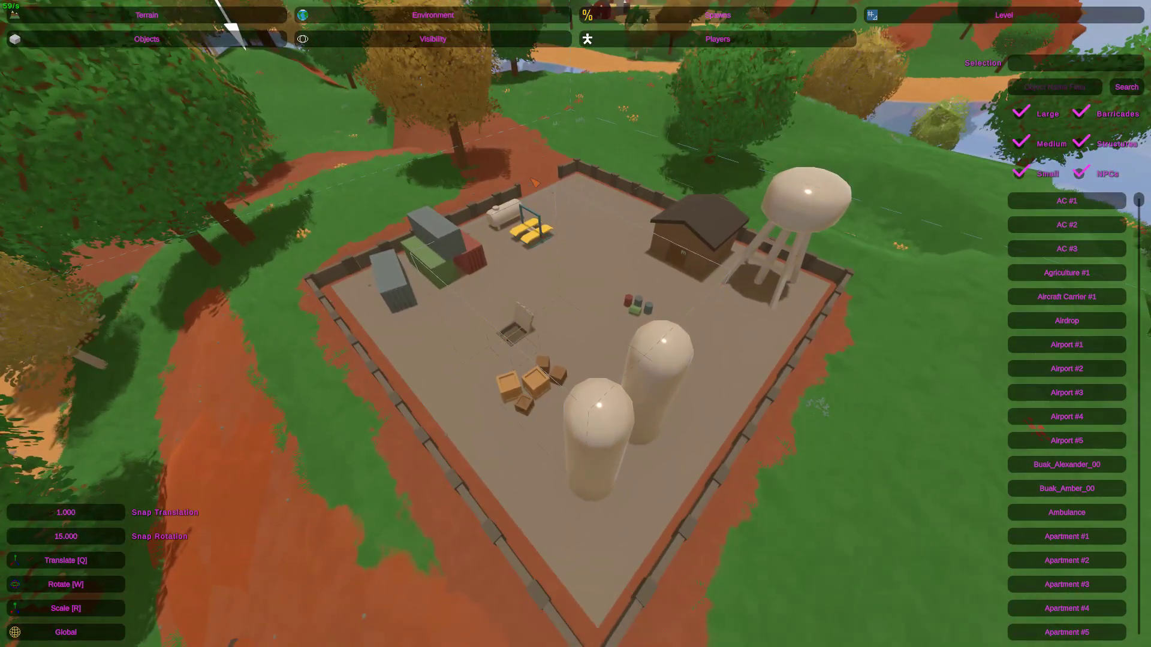
pyautogui.moveTo(552, 257); pyautogui.dragTo(652, 382, button='right')
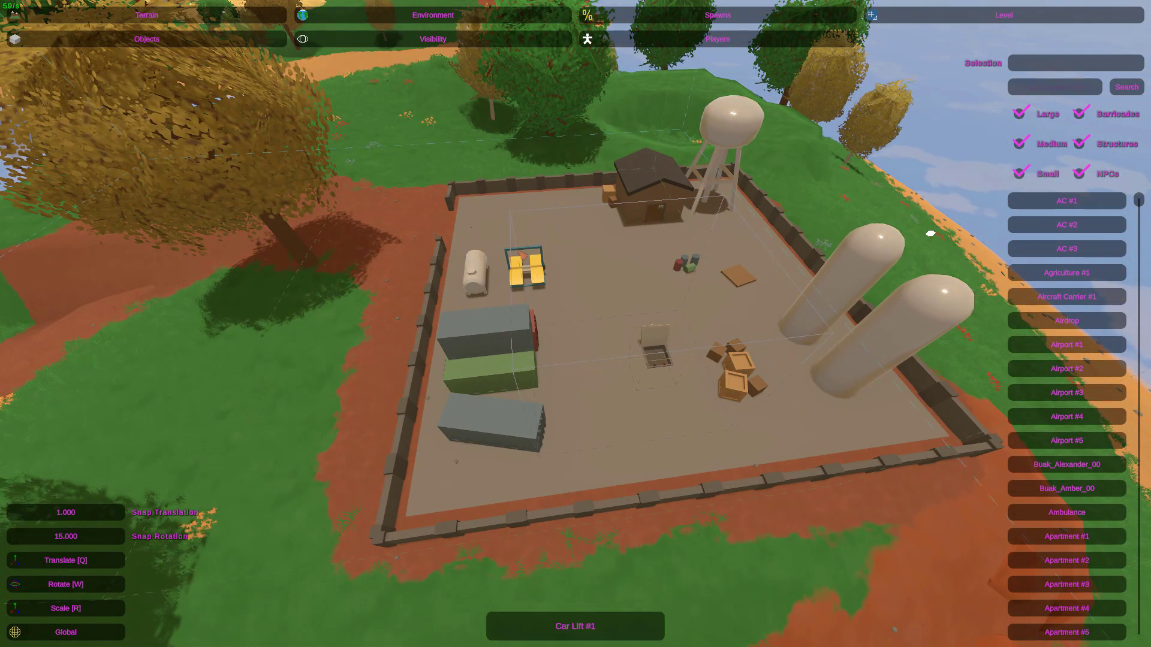
pyautogui.moveTo(576, 324); pyautogui.dragTo(576, 269, button='right')
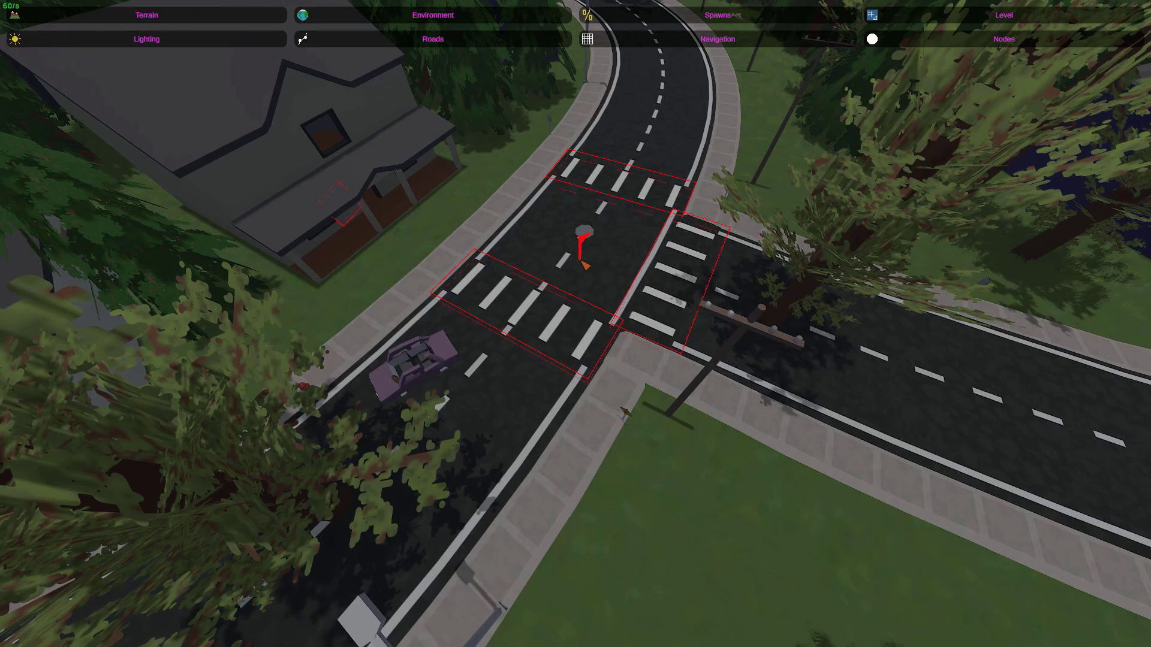
# Select the navigation flag at the road intersection and examine its boundary and zombie settings.
pyautogui.click(576, 263)
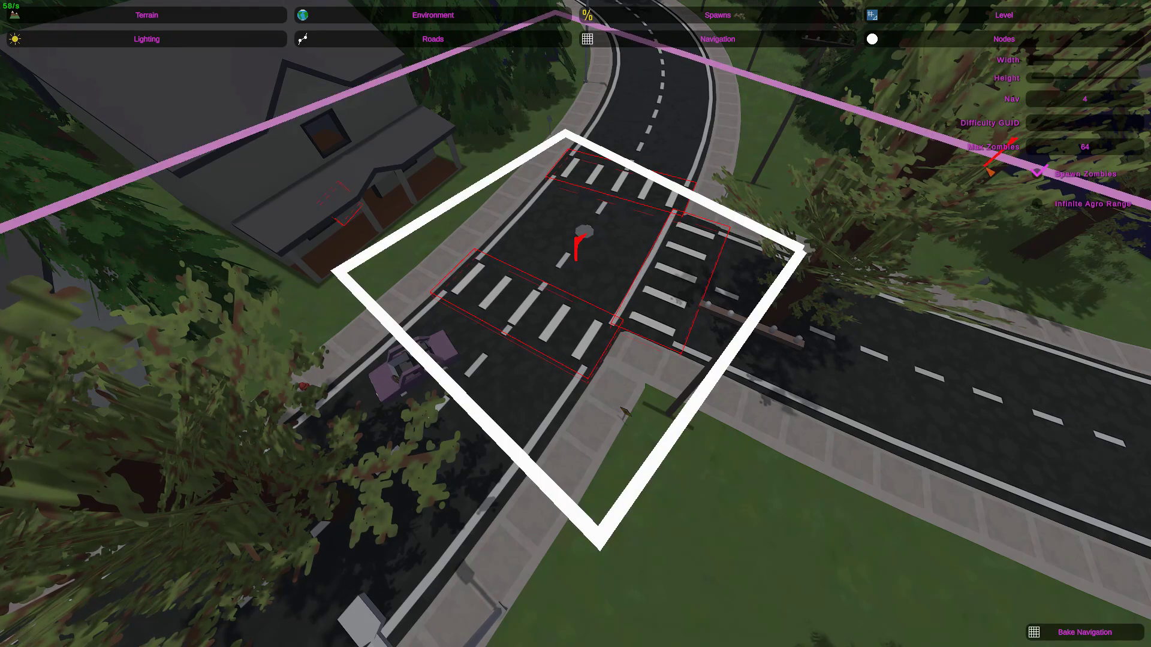
pyautogui.moveTo(792, 244); pyautogui.dragTo(863, 383, button='right')
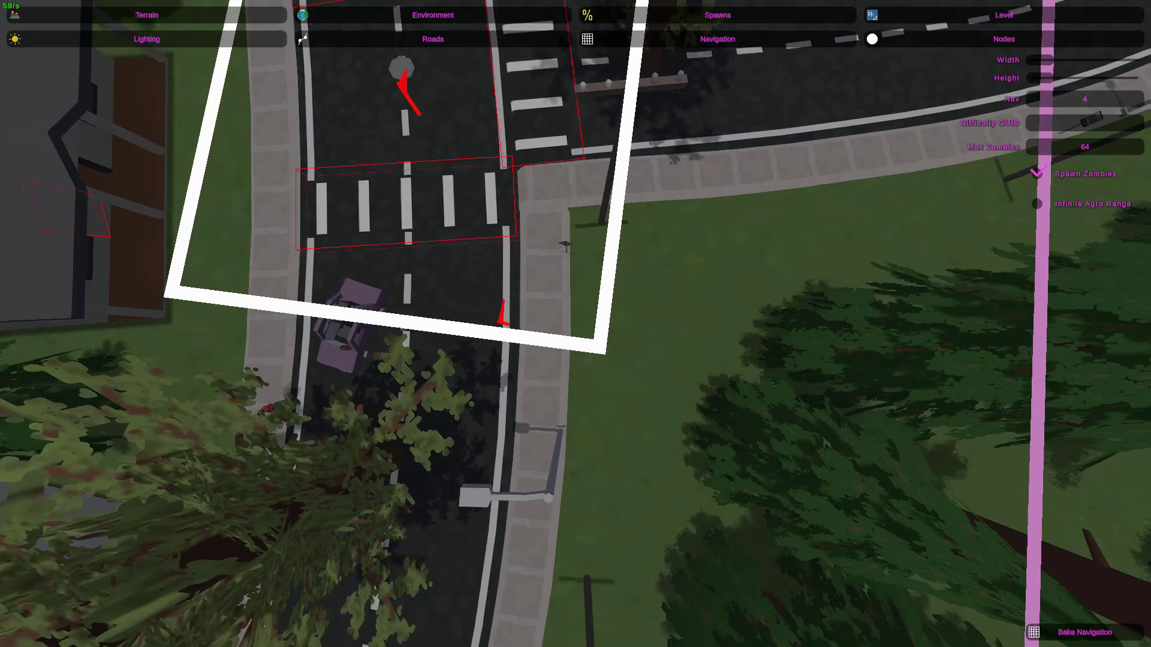
pyautogui.moveTo(503, 318); pyautogui.dragTo(648, 168, button='right')
pyautogui.press('s')
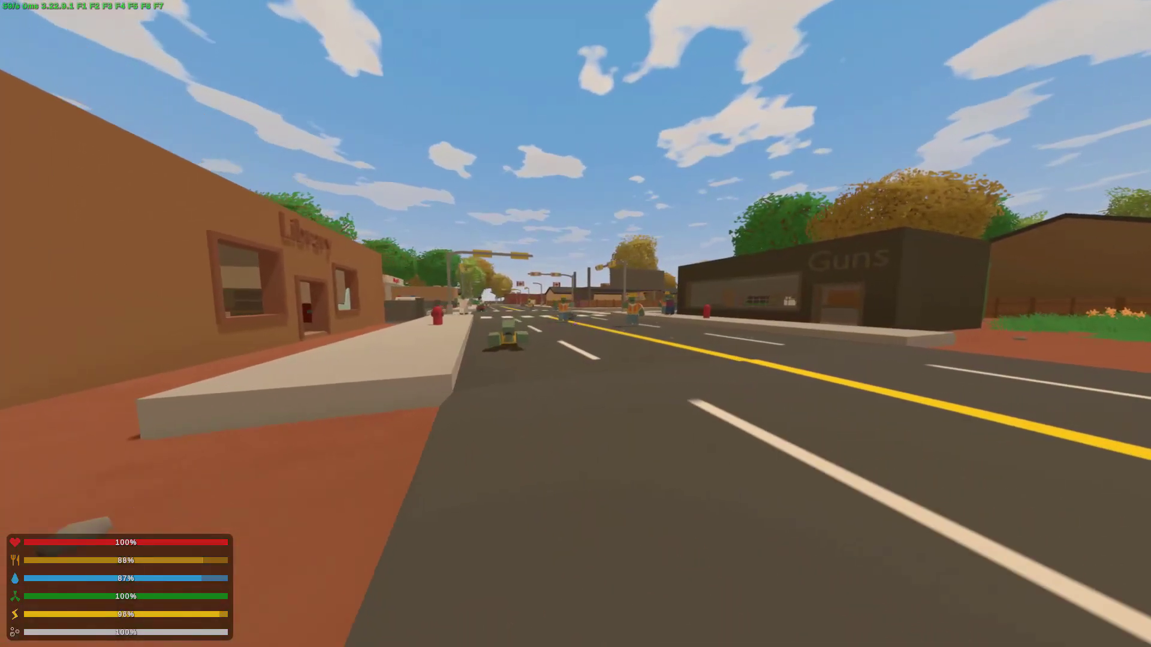
pyautogui.hotkey('shift', 'w')
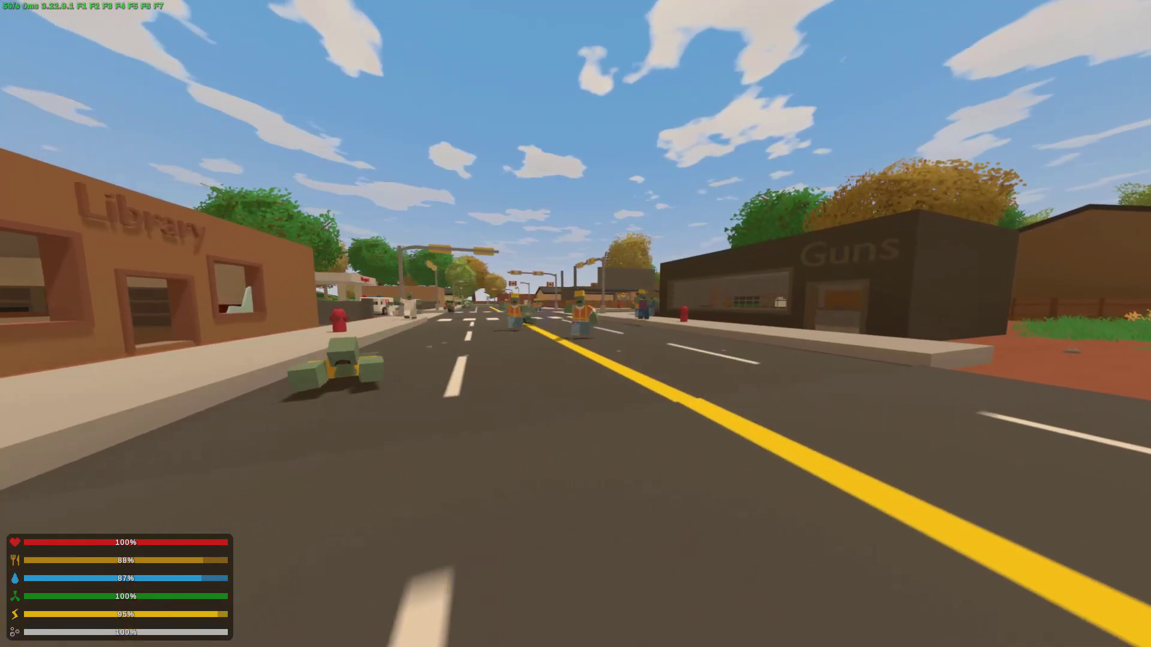
pyautogui.hotkey('shift', 'a')
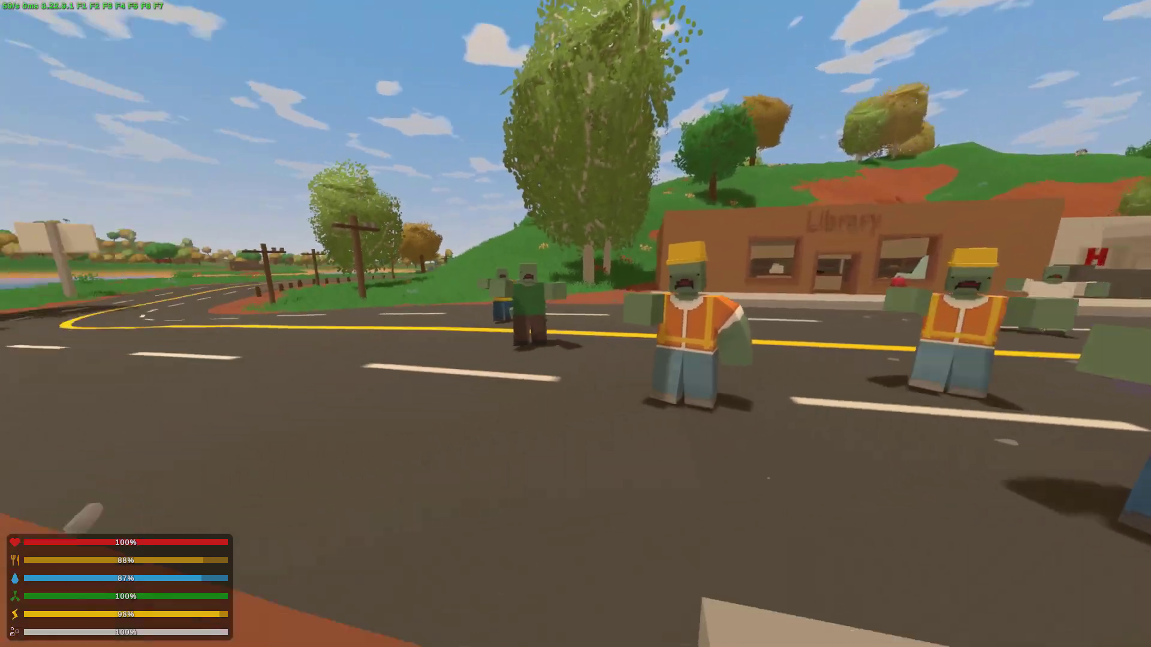
pyautogui.press('w')
pyautogui.hotkey('shift', 'w')
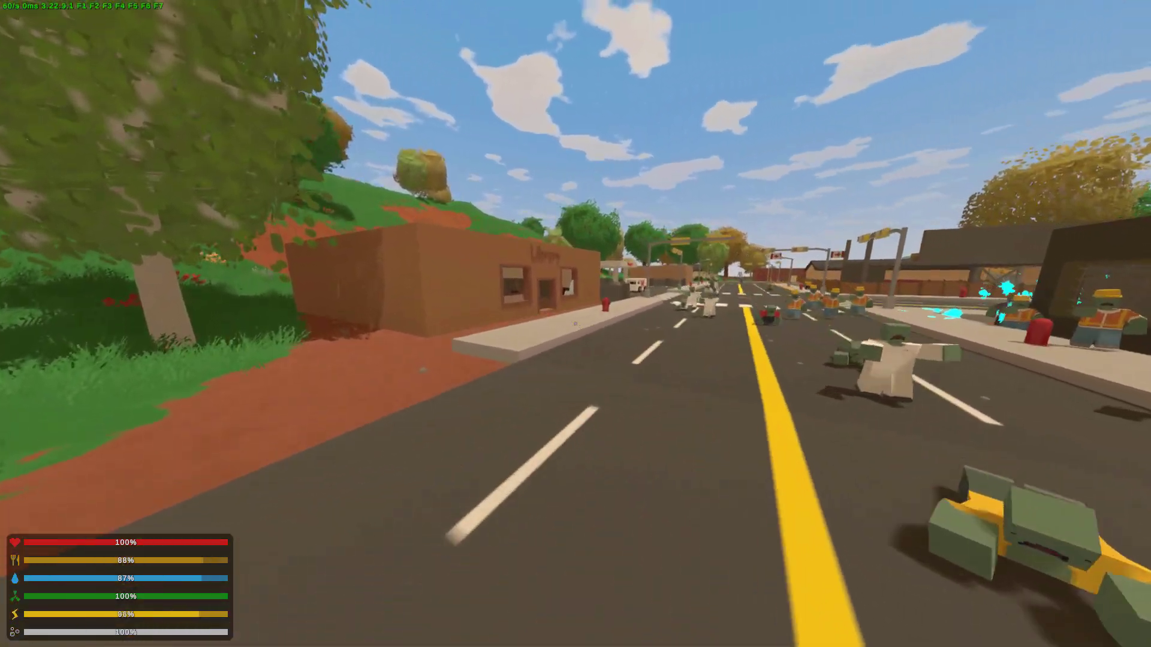
pyautogui.hotkey('shift', 'w')
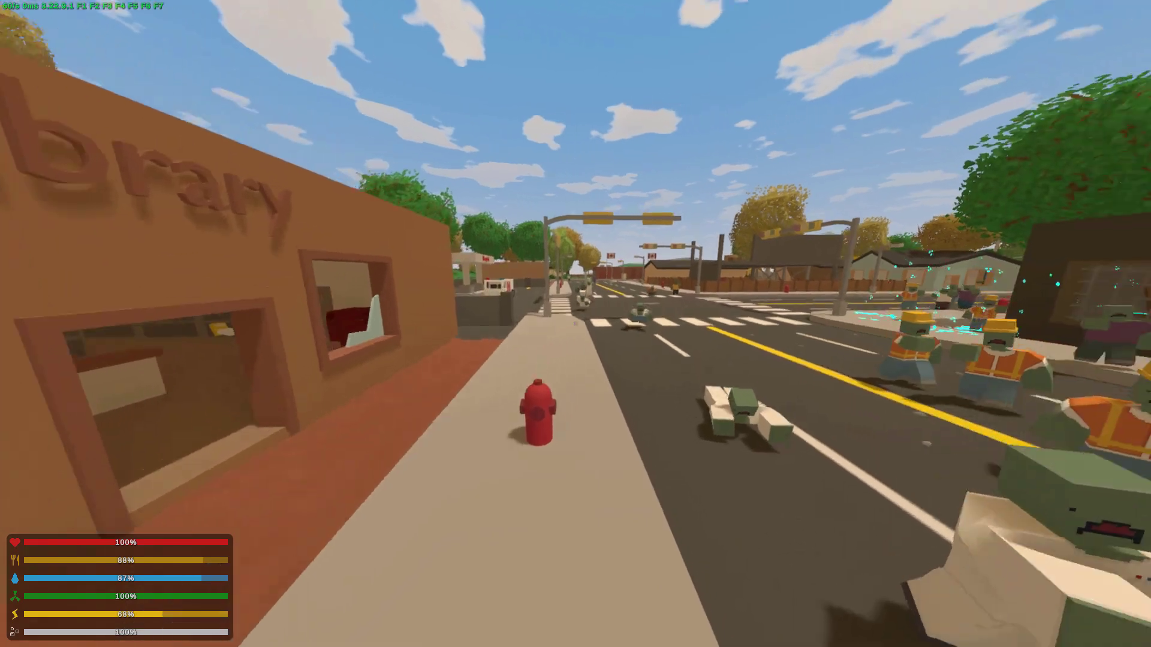
pyautogui.hotkey('shift', 'w')
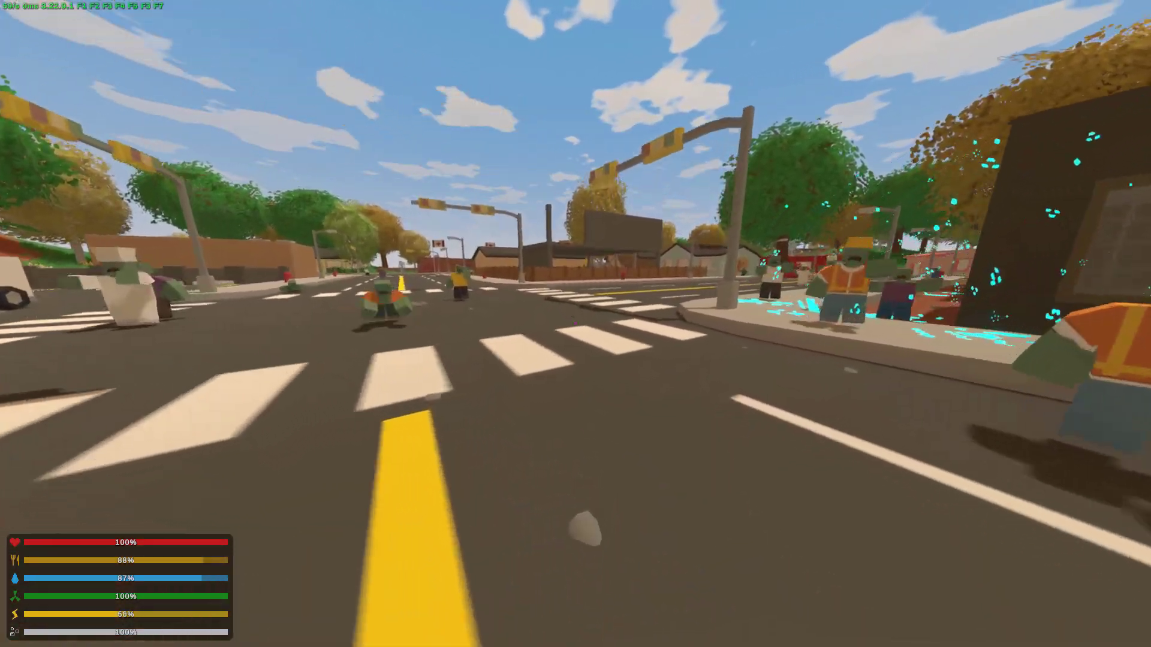
pyautogui.hotkey('shift', 'w')
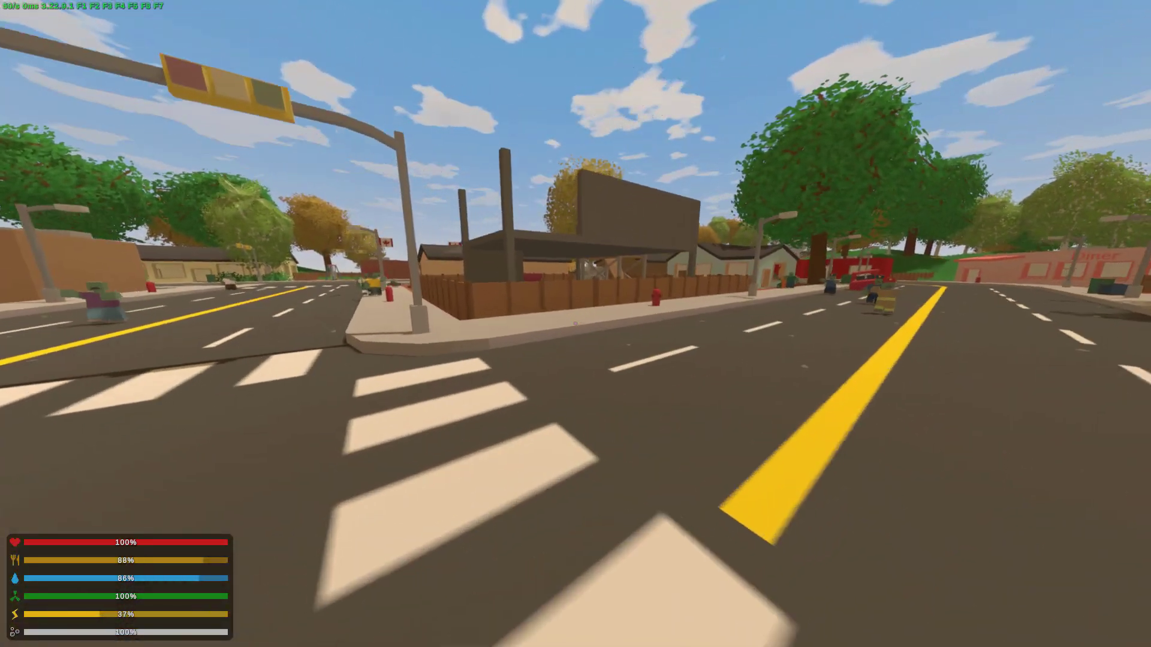
pyautogui.hotkey('shift', 'w')
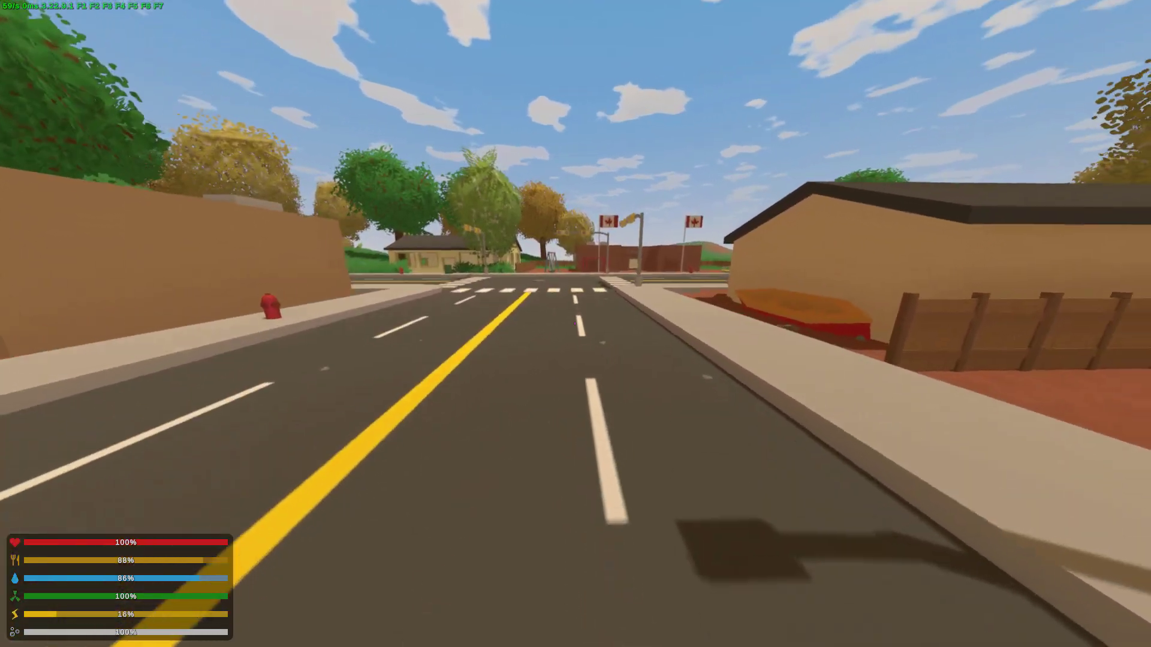
pyautogui.hotkey('shift', 'w')
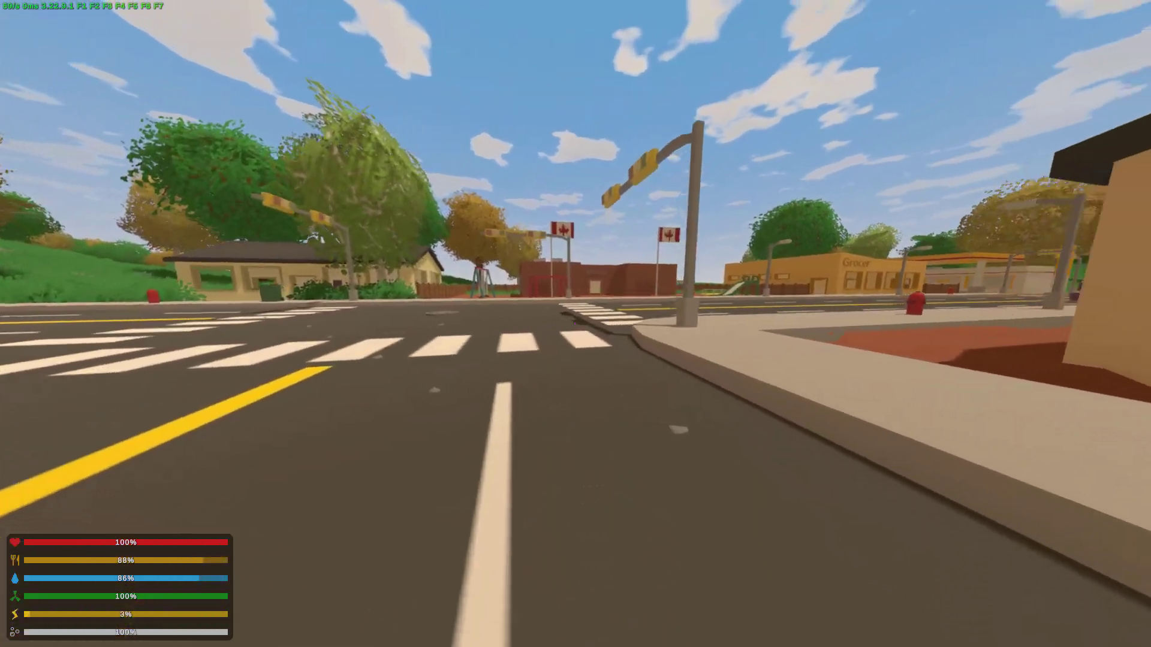
pyautogui.press('w')
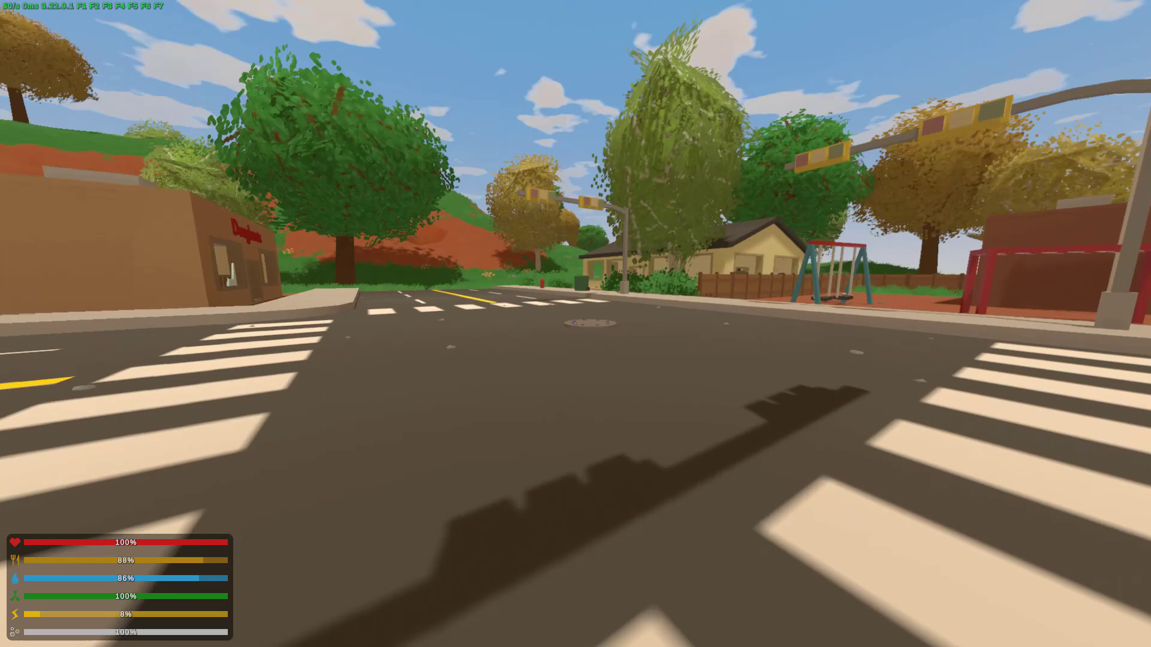
# Run from the town intersection along the main street and out onto the hillside road.
pyautogui.hotkey('shift', 'w')
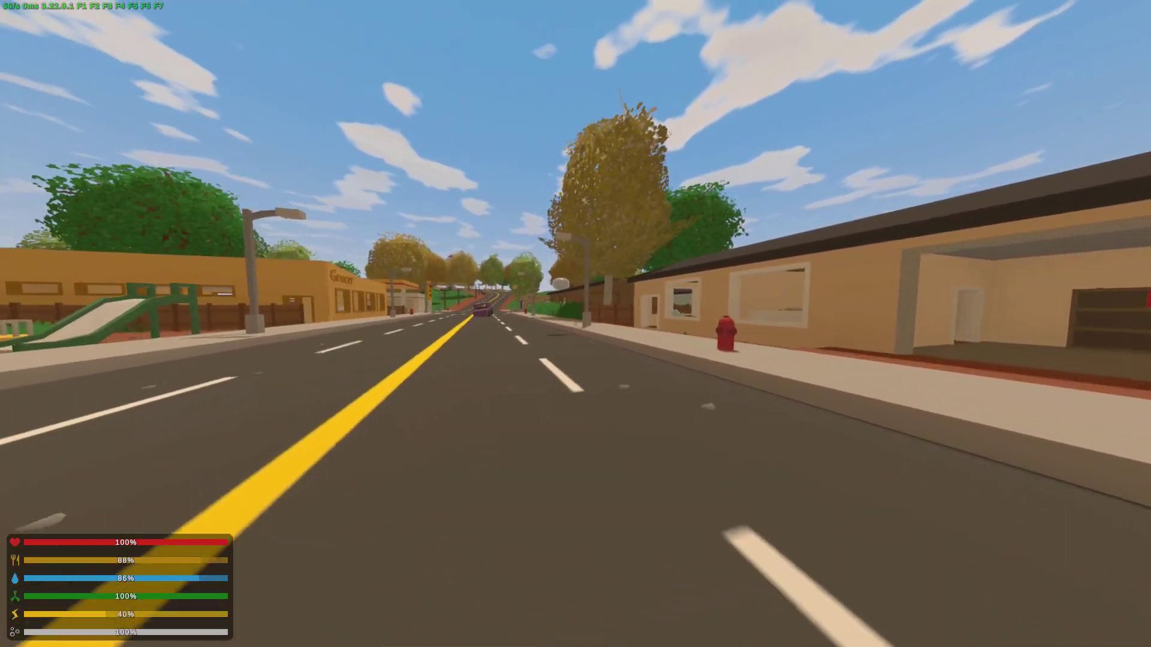
pyautogui.press('w')
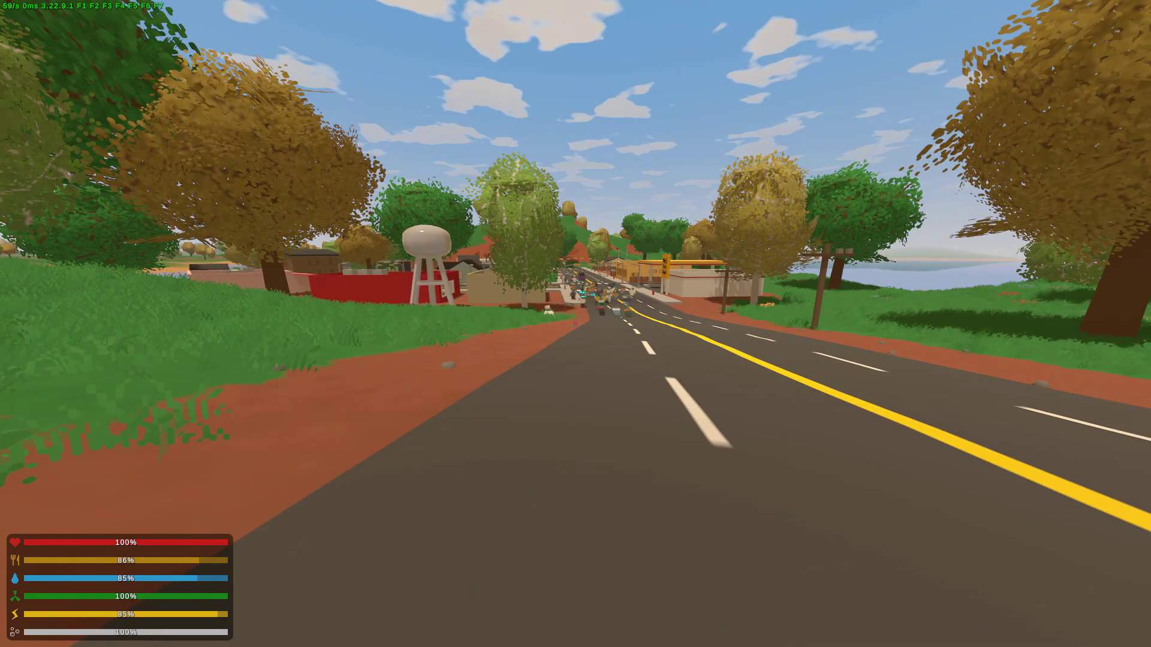
pyautogui.press('w')
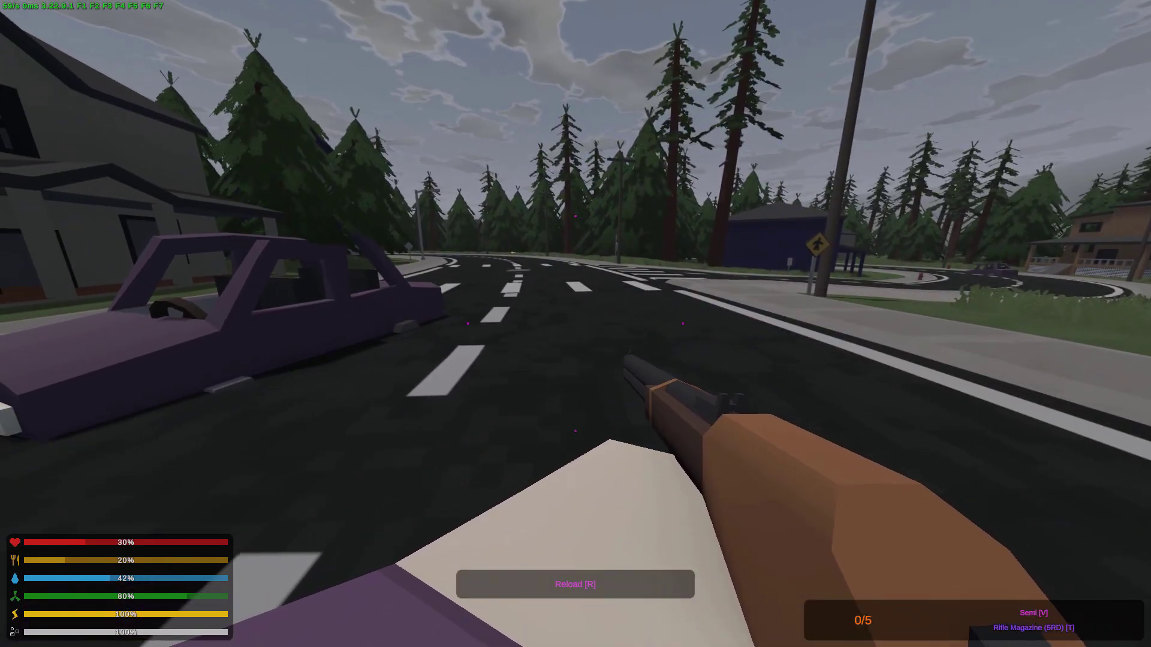
# Examine the Tactical Laser's details in the inventory while holding the empty rifle.
pyautogui.press('Tab')
pyautogui.click(279, 106)
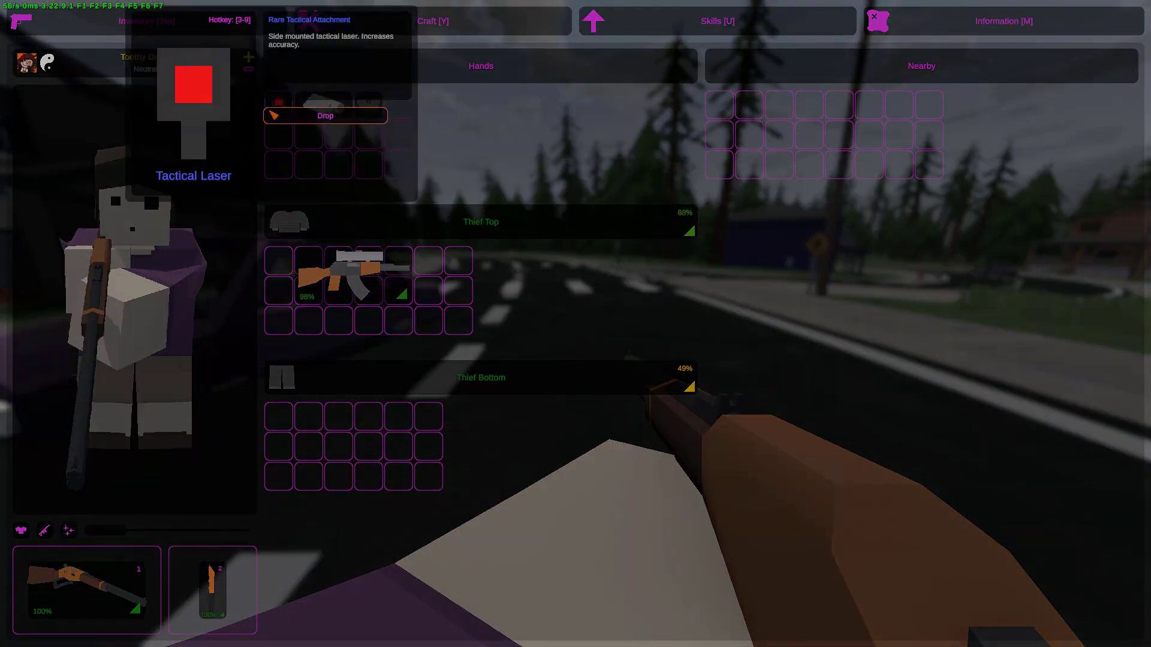
pyautogui.press('Tab')
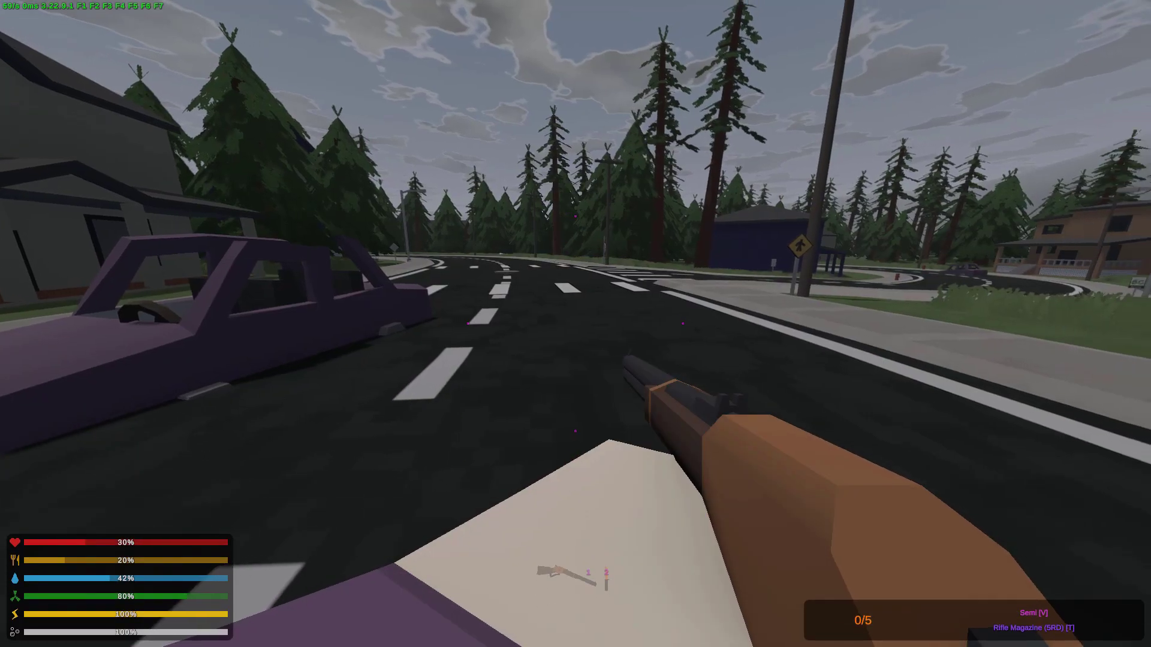
pyautogui.press('t')
pyautogui.press('t')
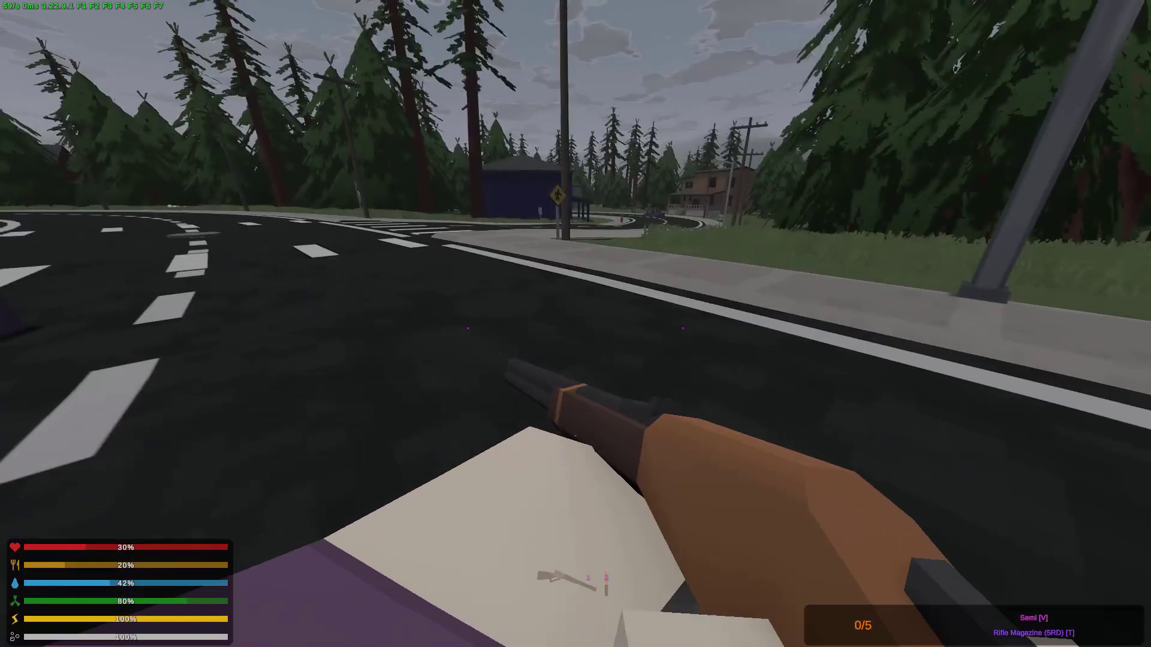
pyautogui.press('Tab')
pyautogui.click(279, 106)
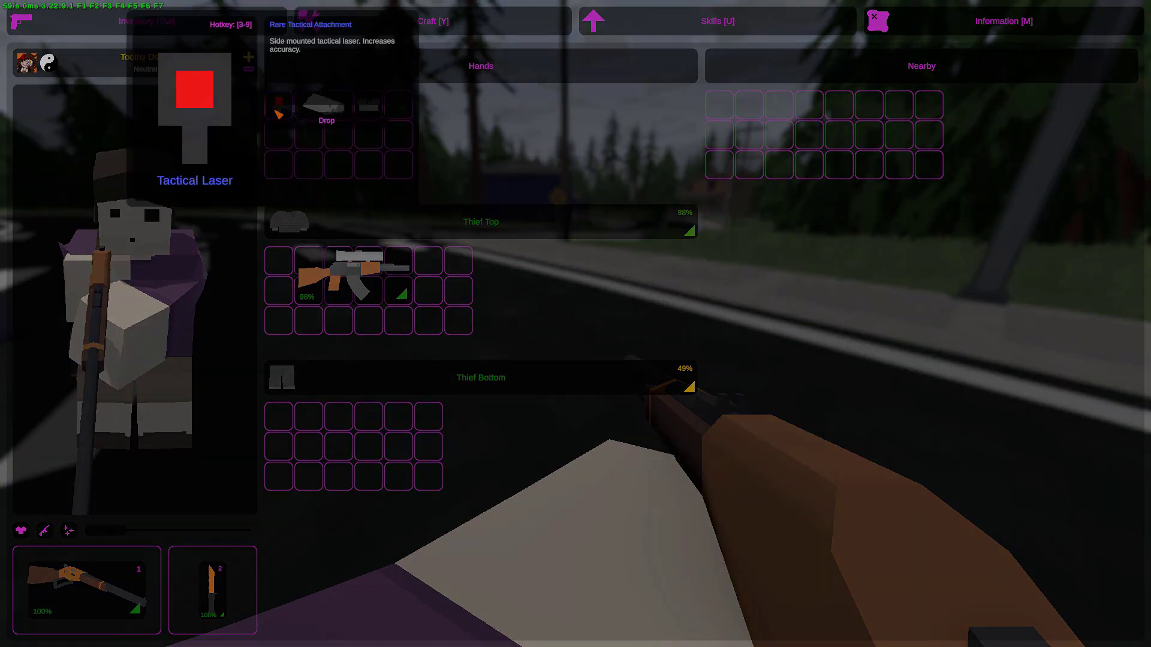
pyautogui.press('Tab')
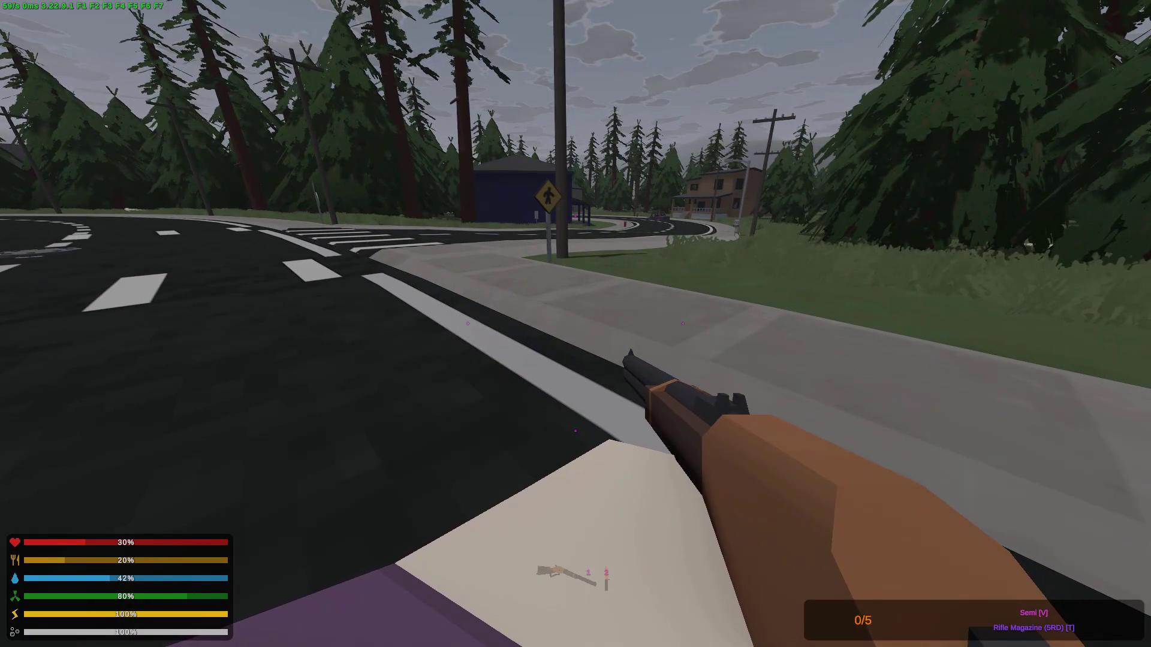
# Inspect the held rifle's attachment slots and the Zubeknakov's item details in the inventory.
pyautogui.press('Tab')
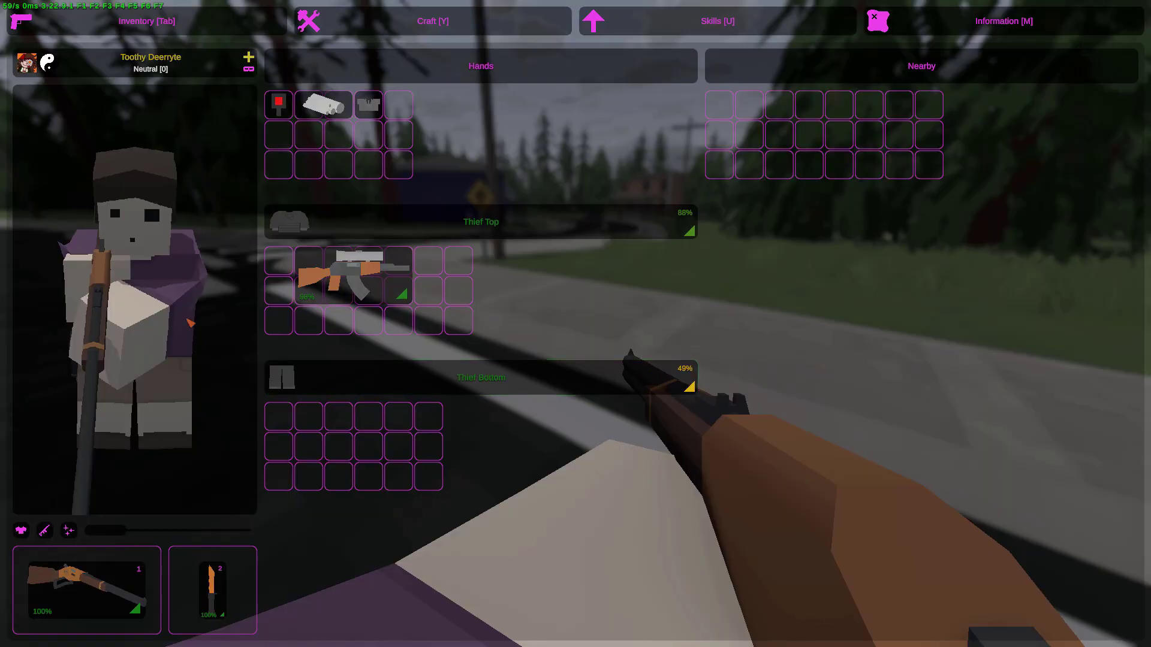
pyautogui.press('Tab')
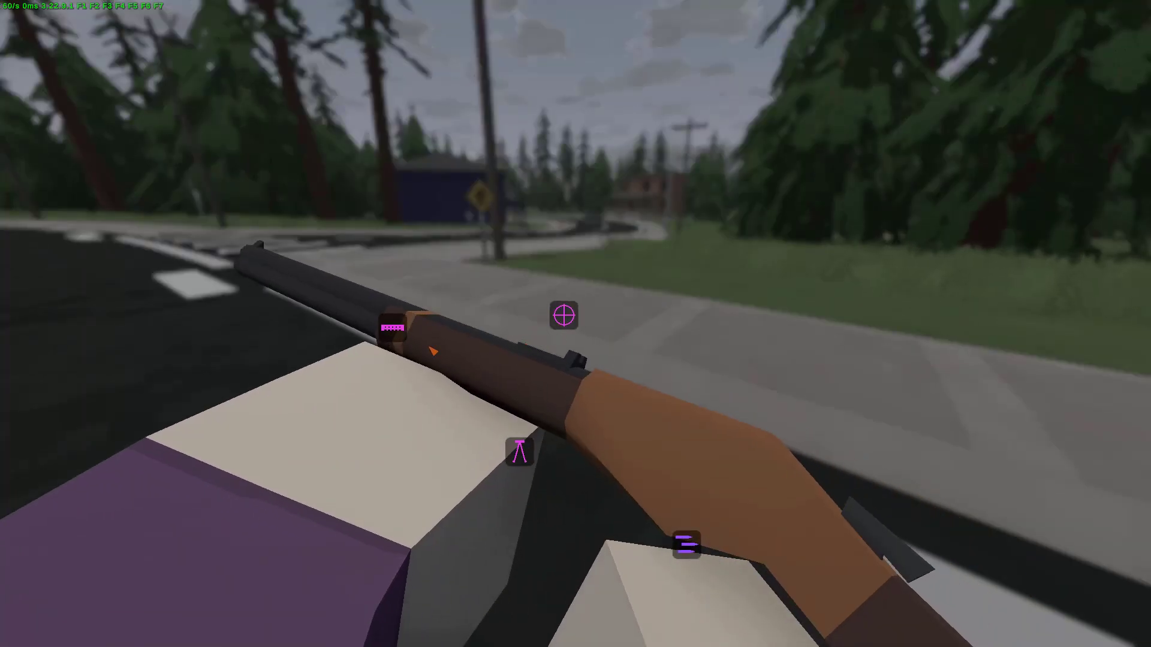
pyautogui.press('Tab')
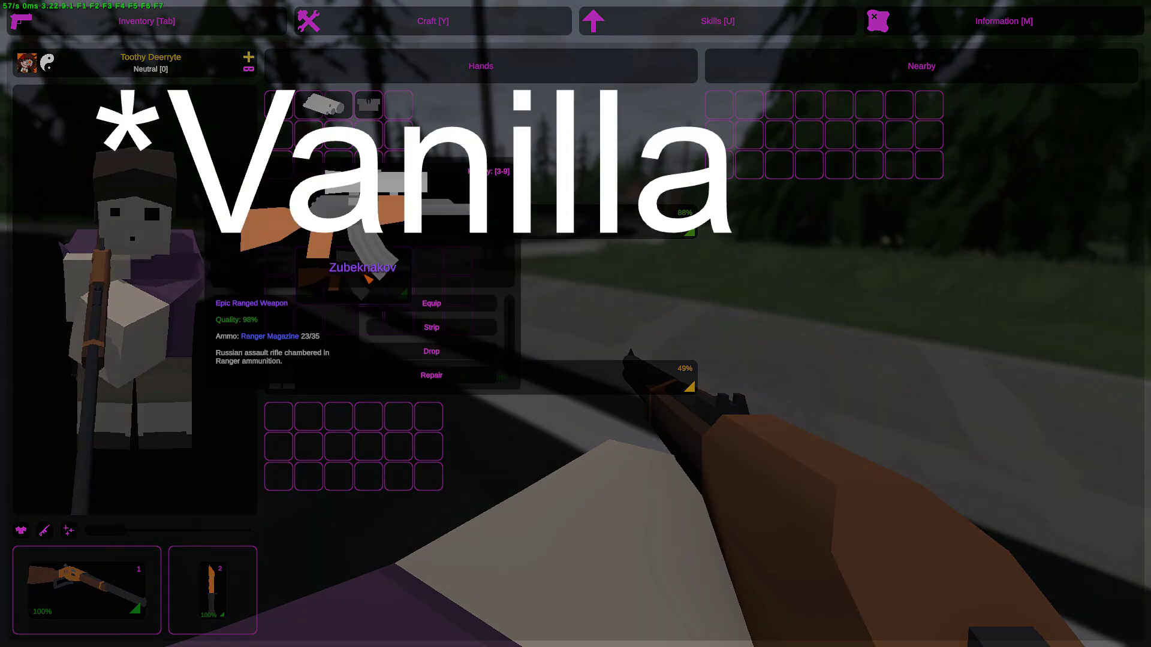
# Review the skill list containing Survival, and the one covering Healing, Crafting and Engineer.
pyautogui.press('u')
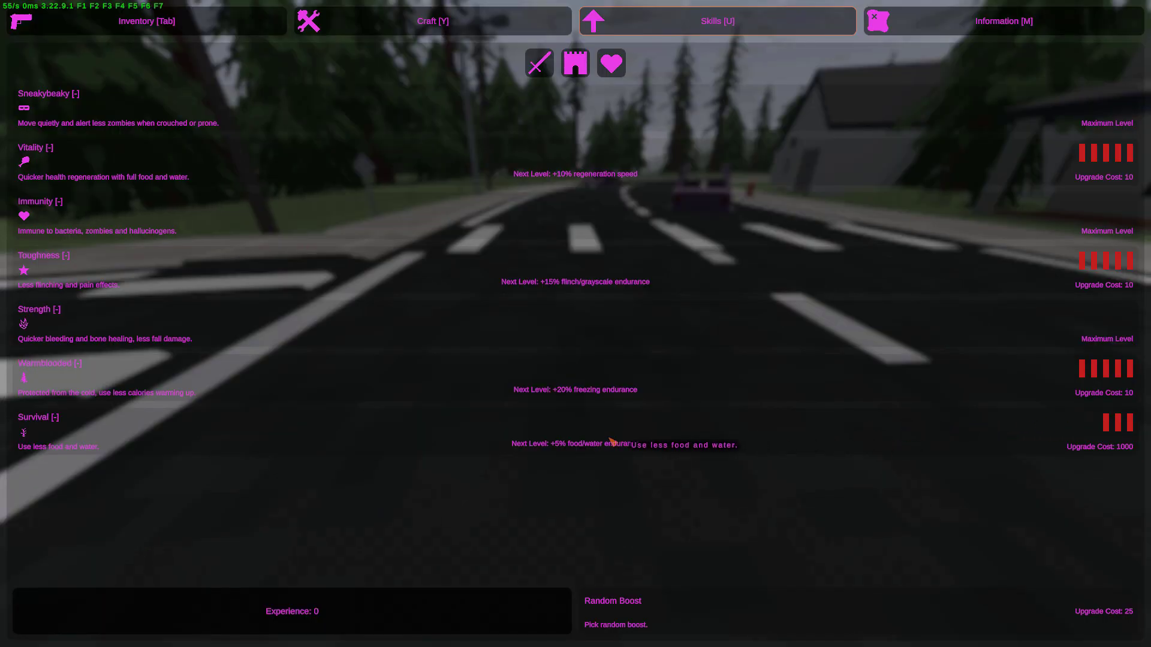
pyautogui.click(603, 68)
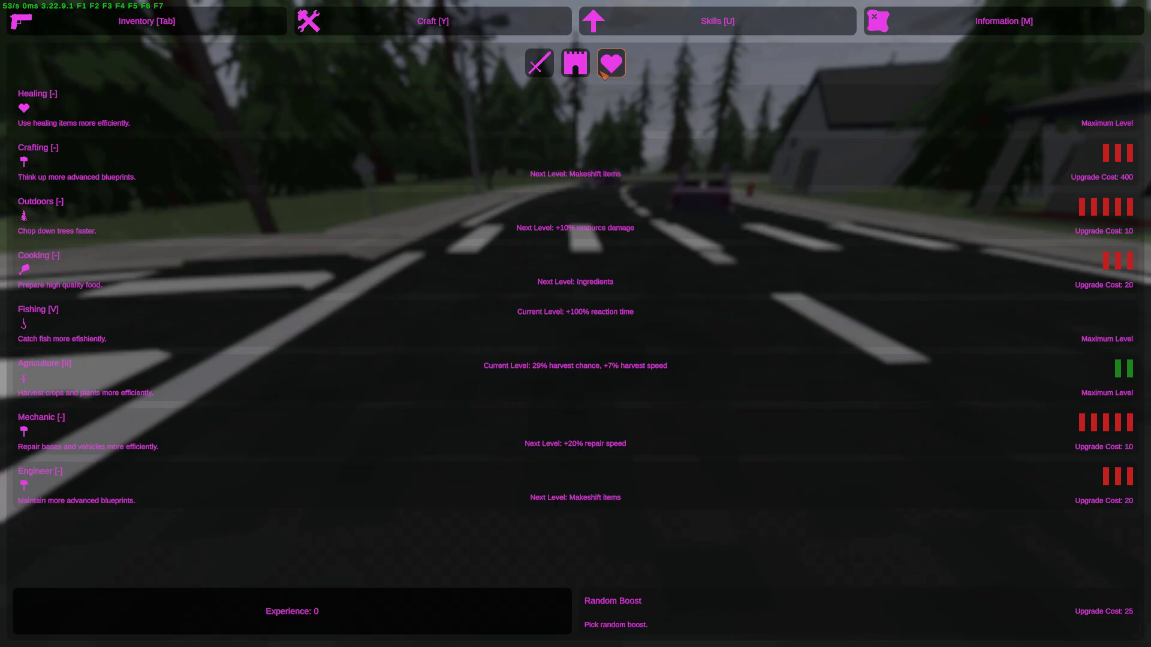
pyautogui.press('u')
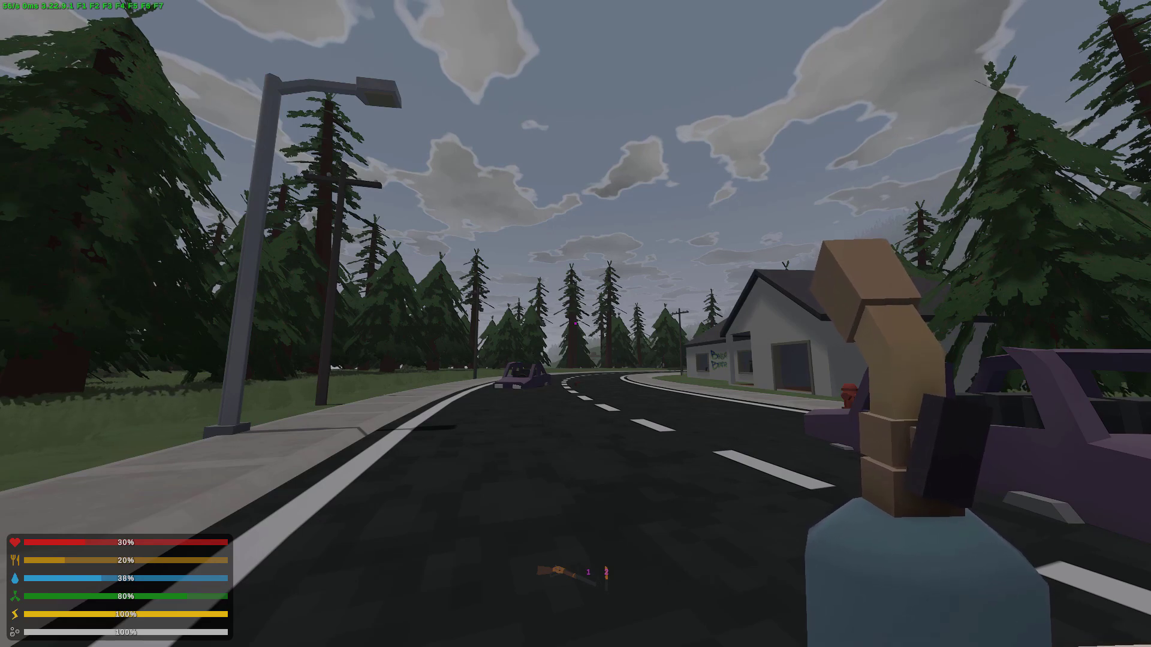
# Walk up to the Glorified Sedan and damage its front end with repeated knife strikes.
pyautogui.press('w')
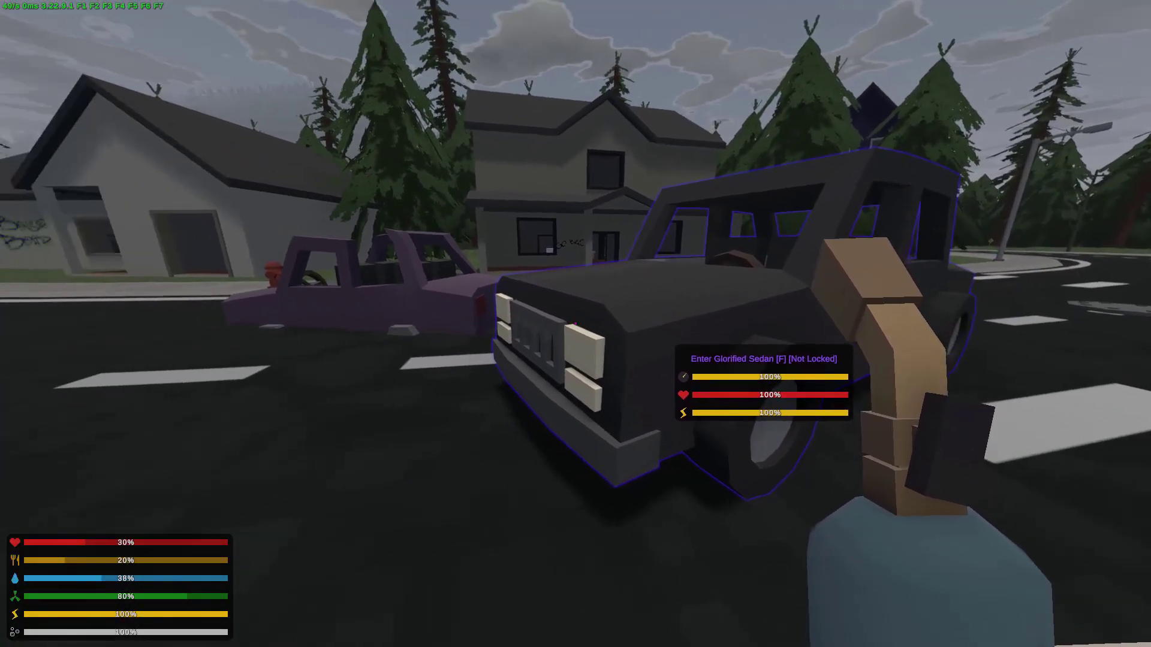
pyautogui.press('a')
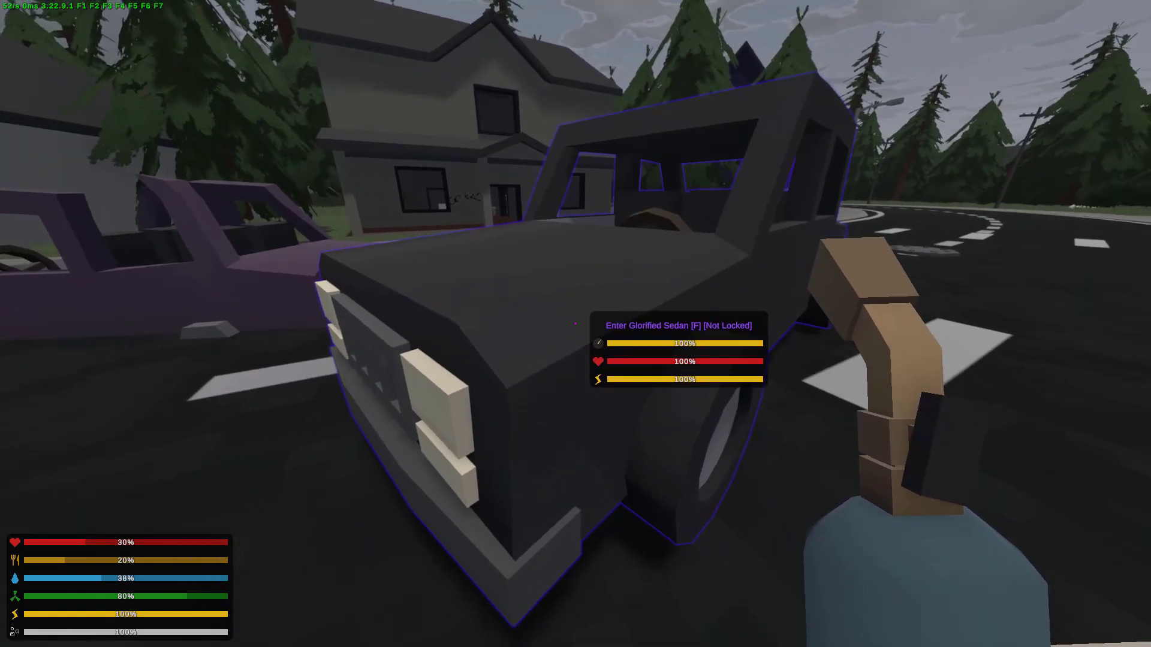
pyautogui.press('2')
pyautogui.press('w')
pyautogui.click(575, 324)
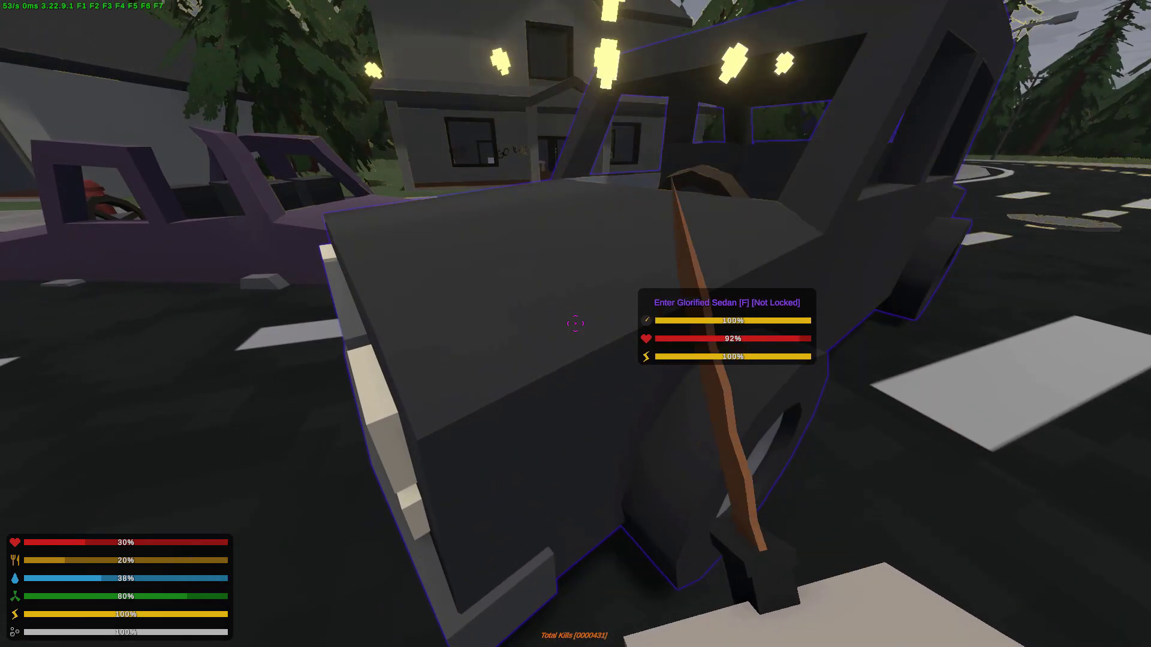
pyautogui.click(575, 324)
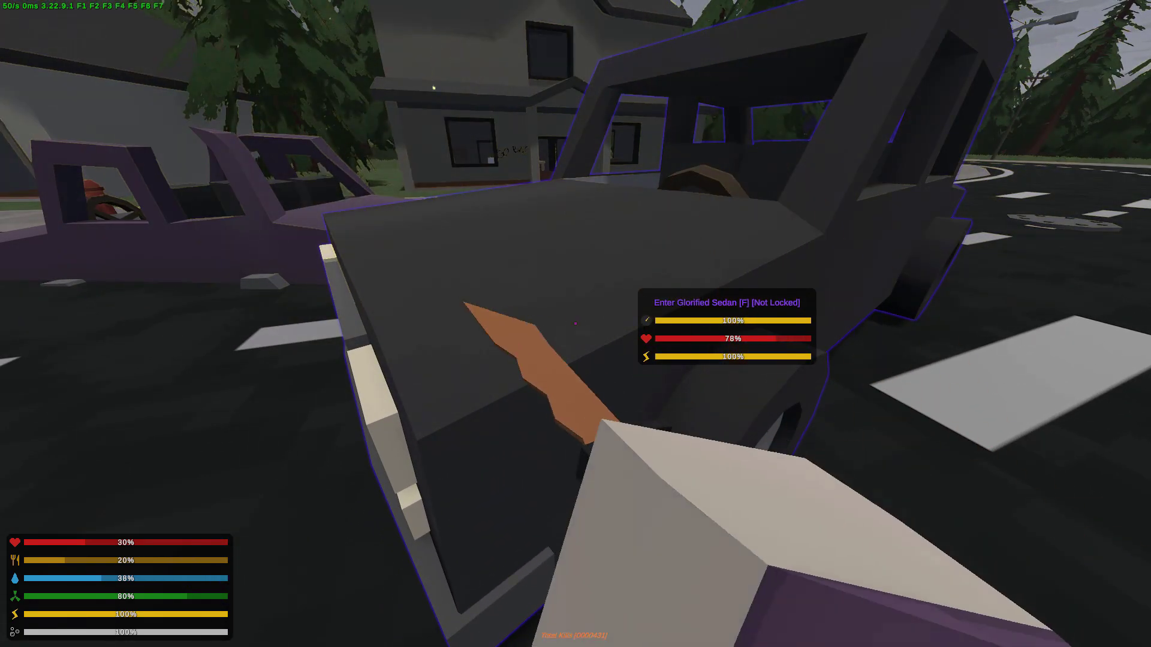
pyautogui.click(575, 324)
pyautogui.click(576, 324)
pyautogui.click(576, 323)
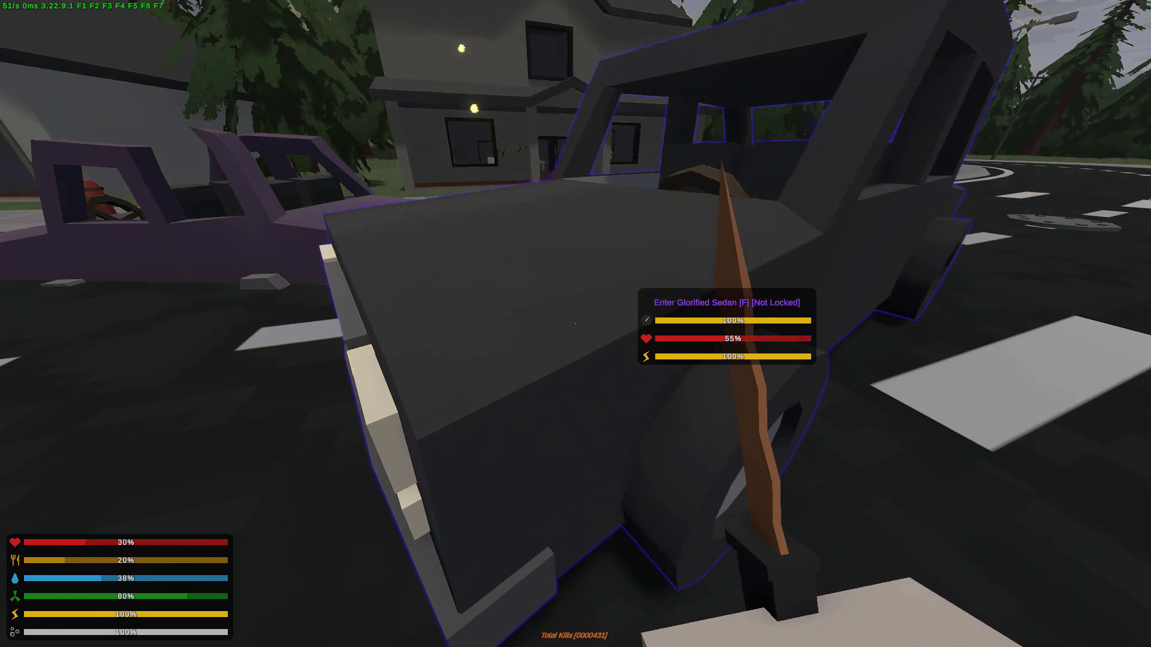
pyautogui.click(576, 324)
# Repair the Glorified Sedan to full health with the blowtorch and check it from several sides.
pyautogui.press('3')
pyautogui.press('s')
pyautogui.press('w')
pyautogui.click(576, 323)
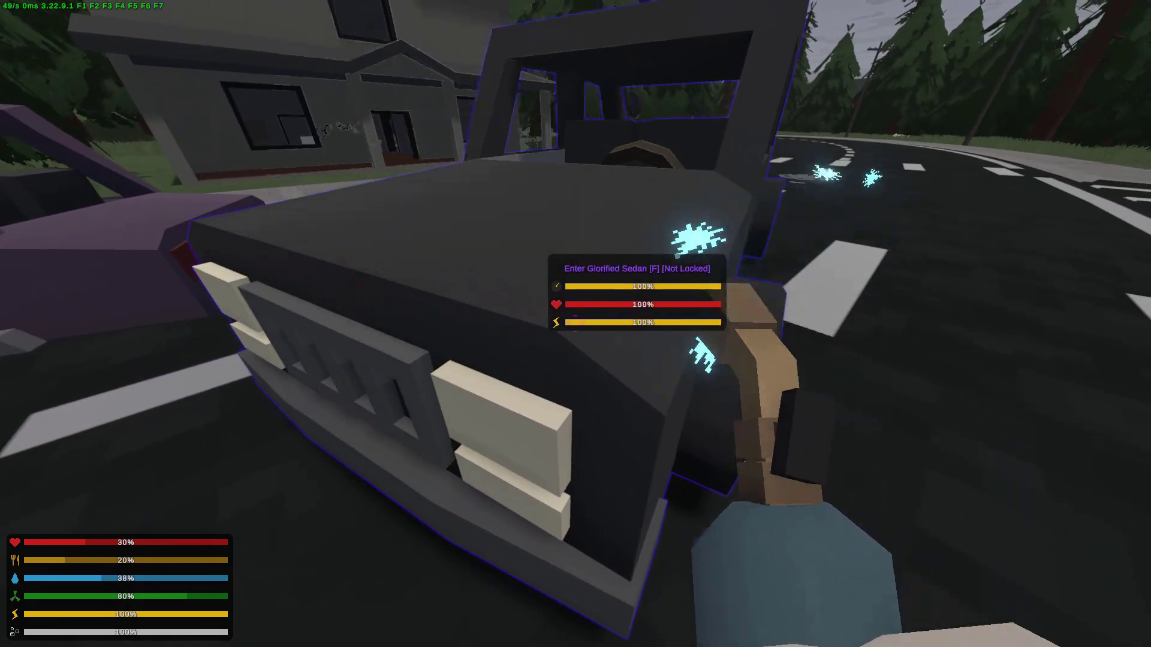
pyautogui.press('d')
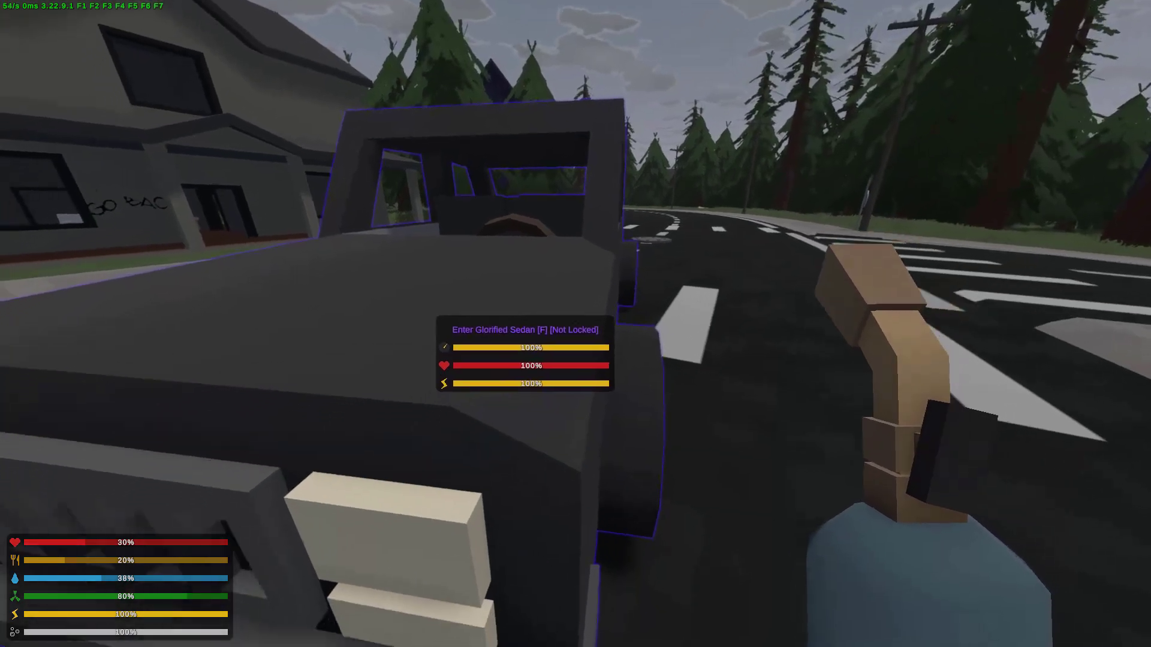
pyautogui.press('s')
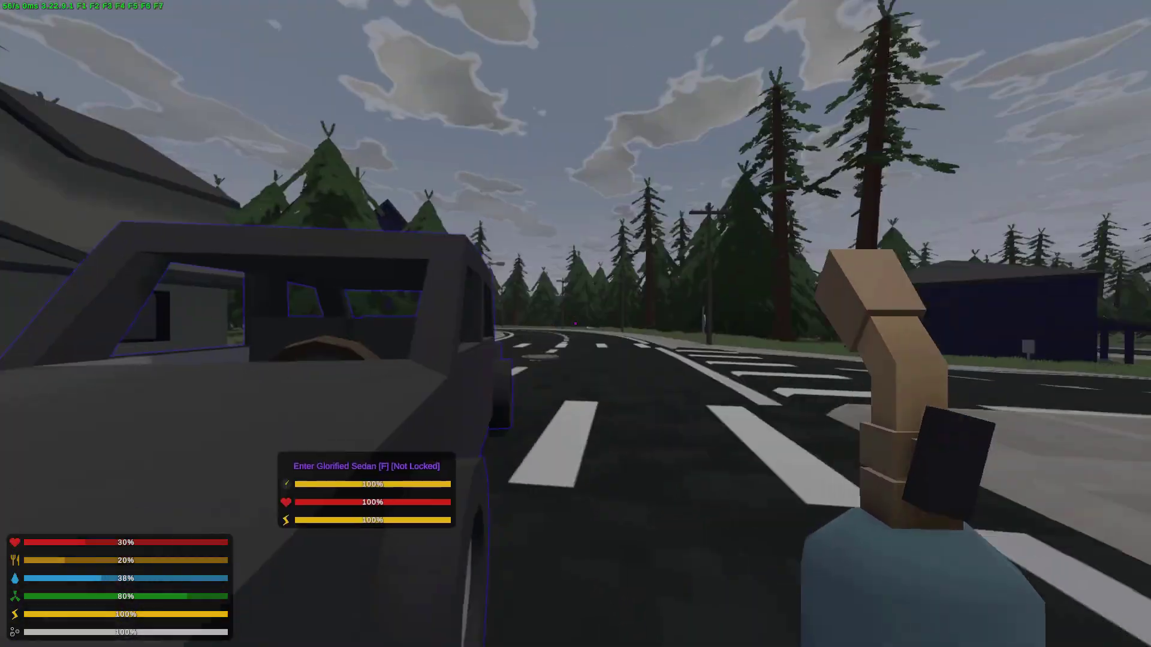
pyautogui.press('w')
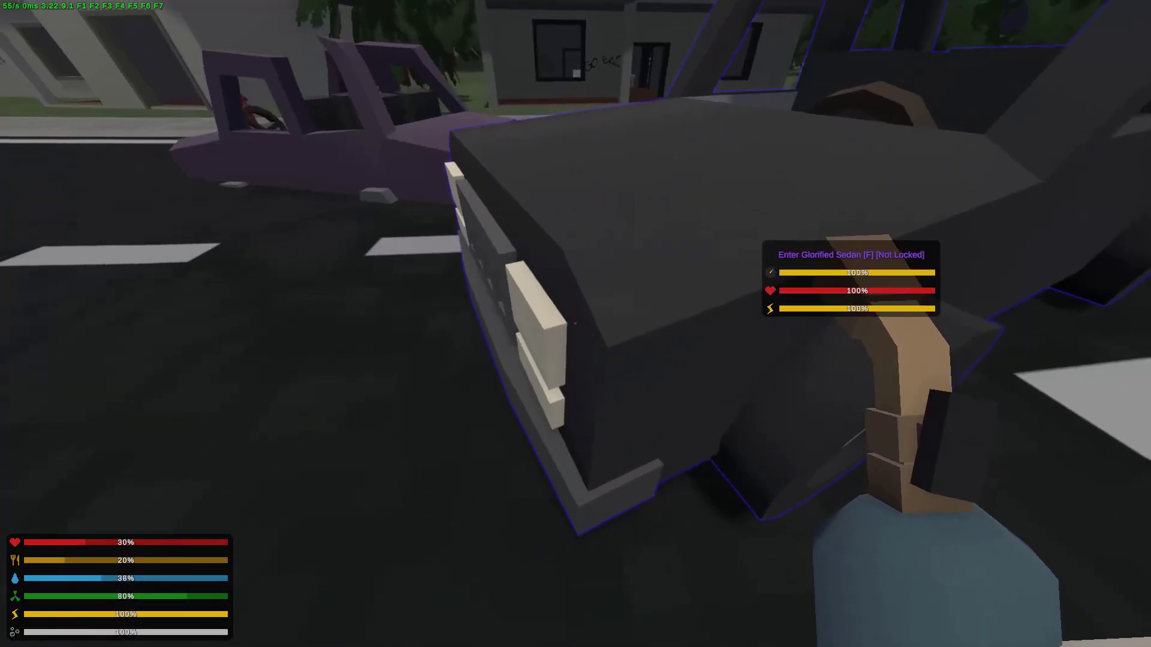
pyautogui.click(575, 324)
pyautogui.press('s')
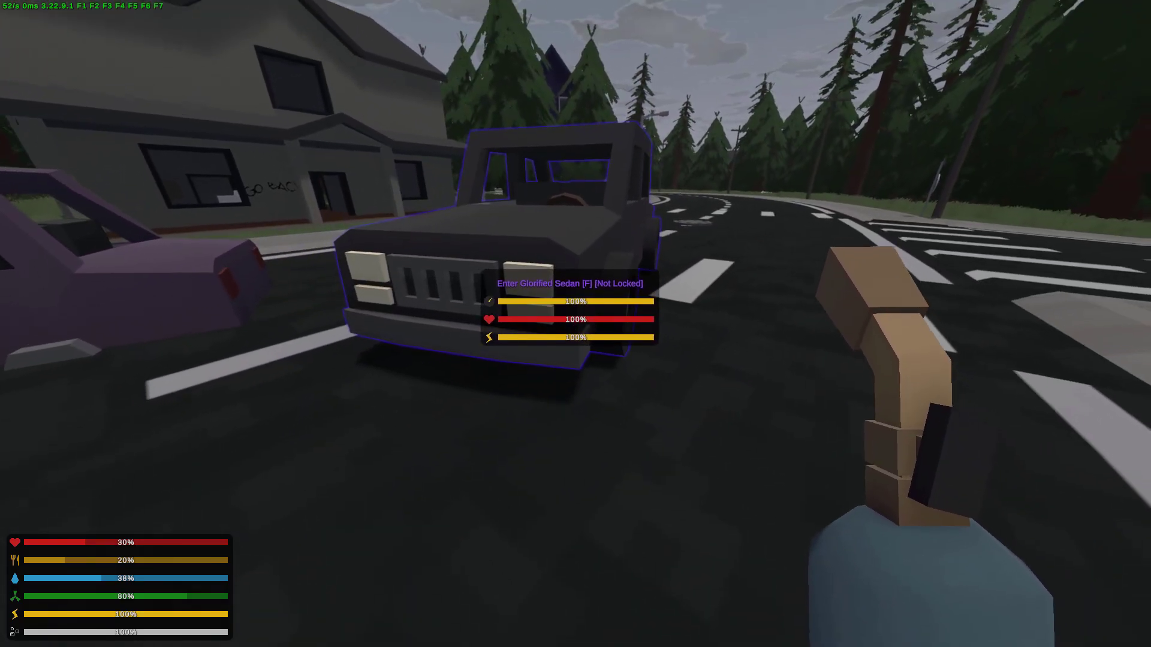
pyautogui.press('s')
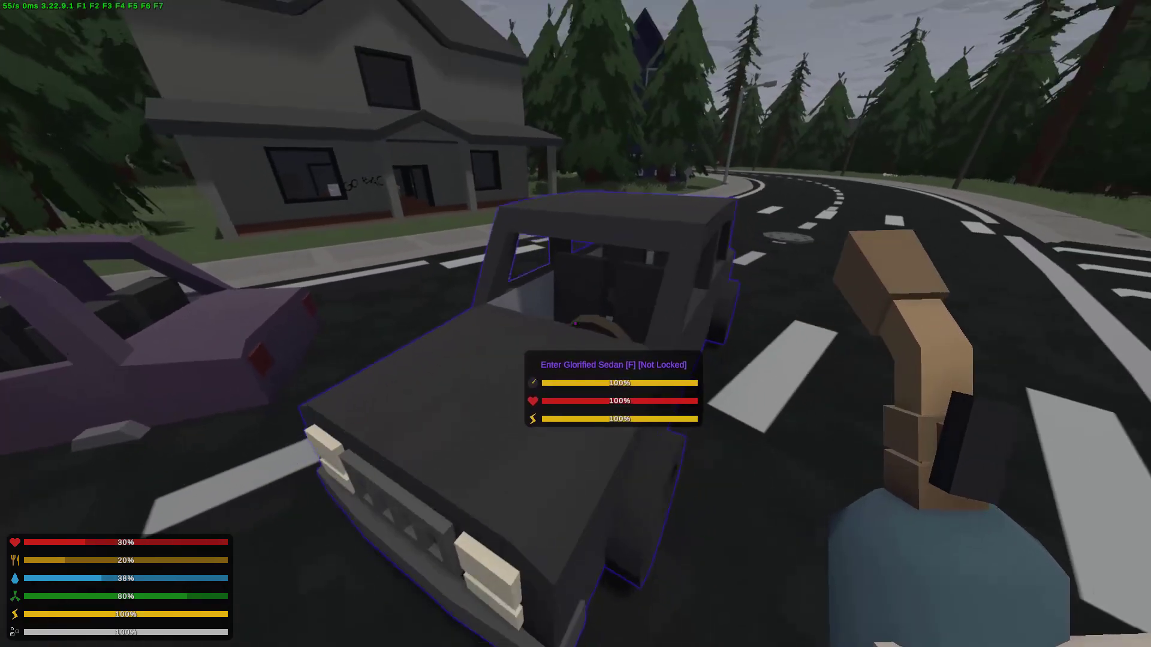
# Strike the repaired Glorified Sedan's front corner several more times with the knife.
pyautogui.press('w')
pyautogui.press('1')
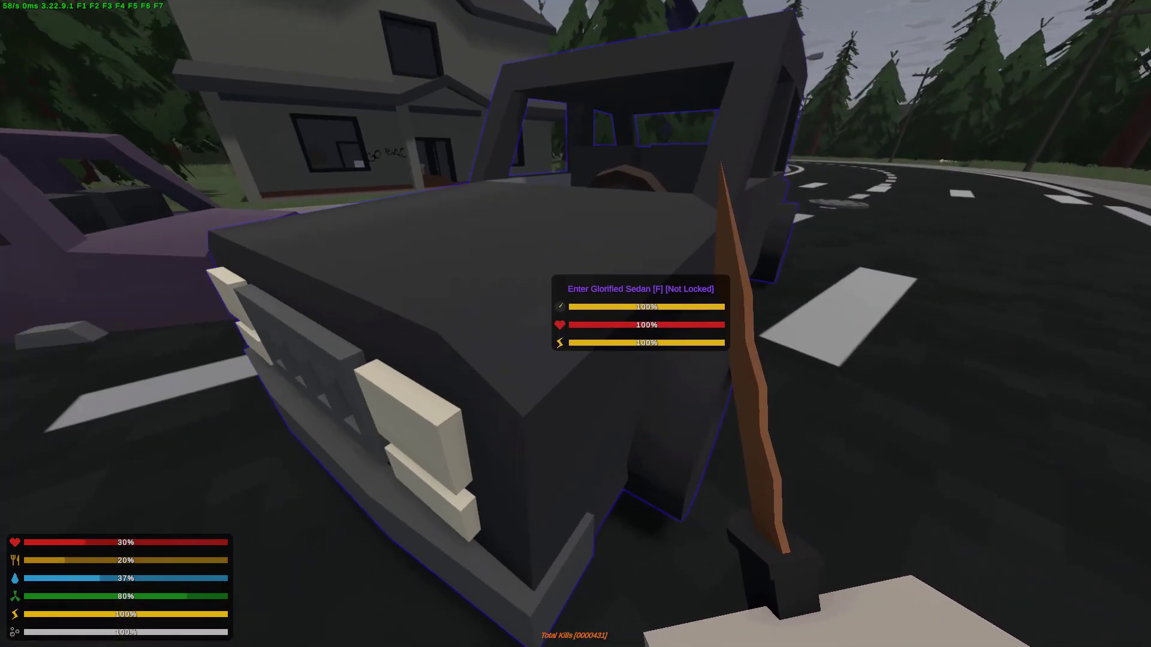
pyautogui.click(575, 324)
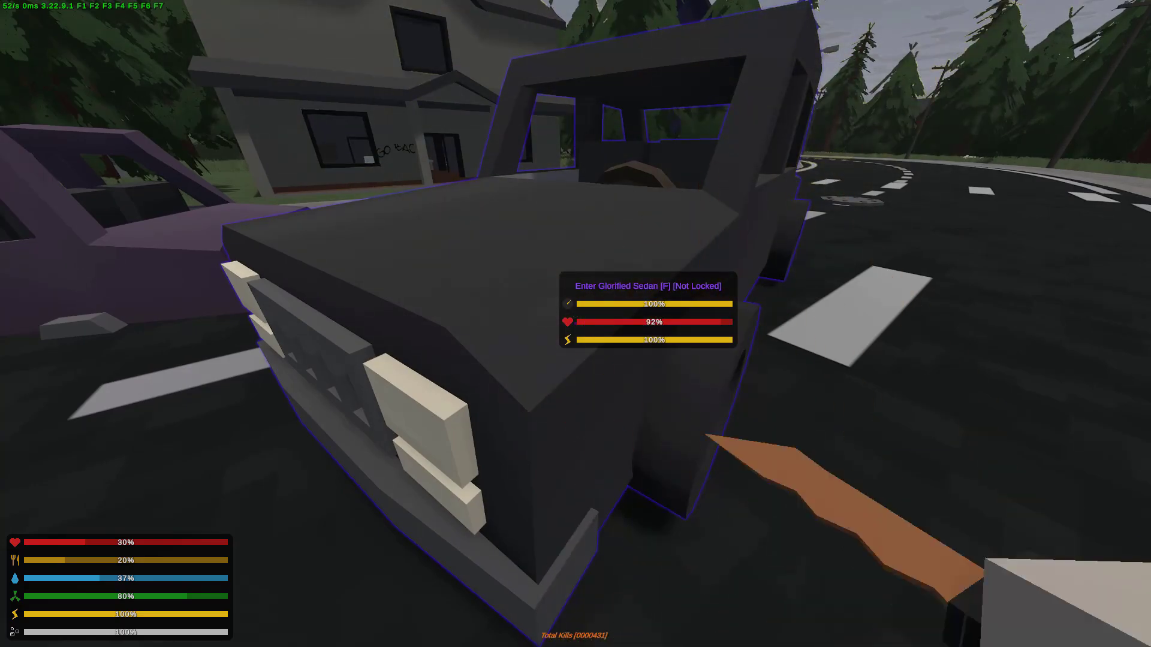
pyautogui.click(575, 324)
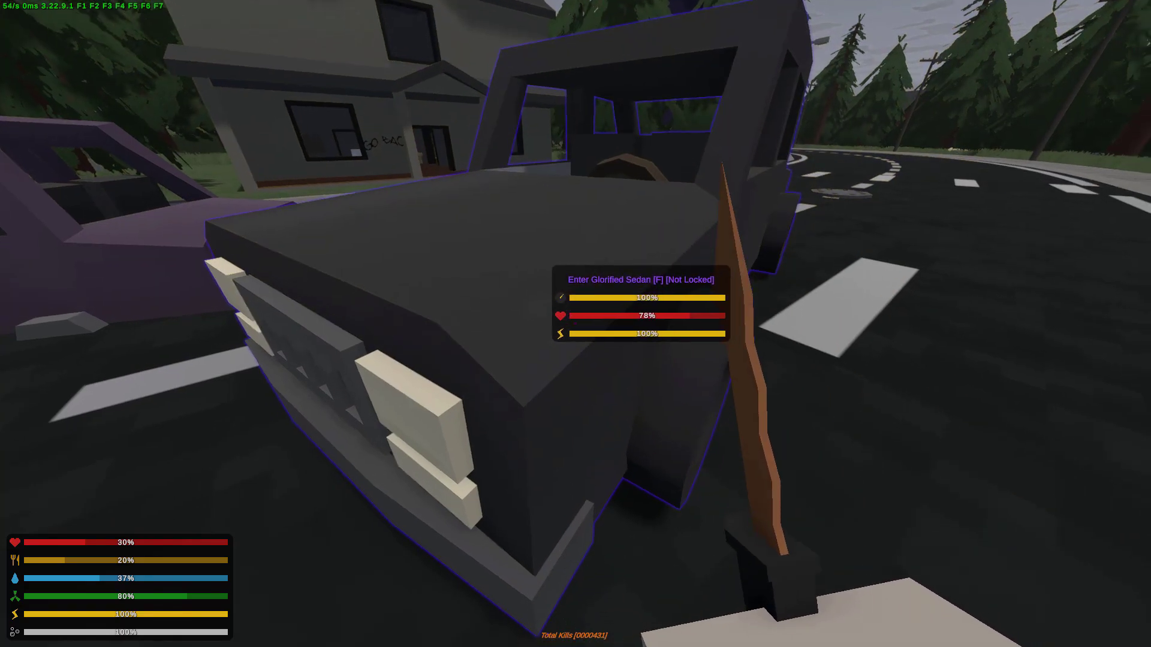
pyautogui.click(576, 324)
pyautogui.click(575, 324)
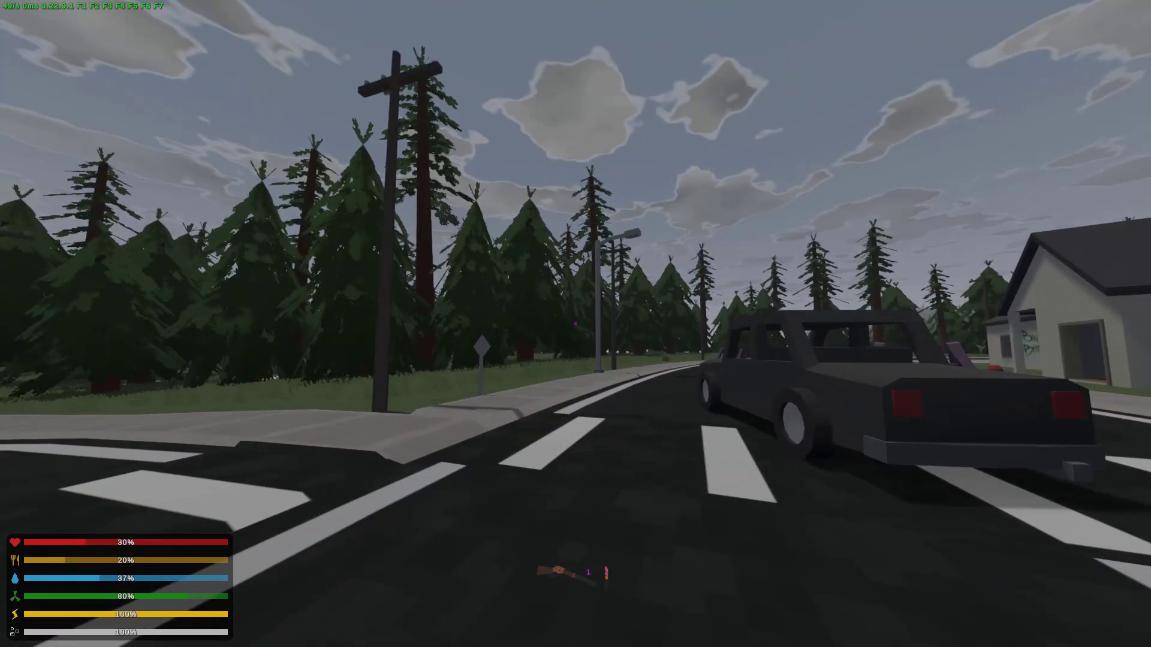
# Walk past the parked sedan and along the road toward the purple car wreck.
pyautogui.press('w')
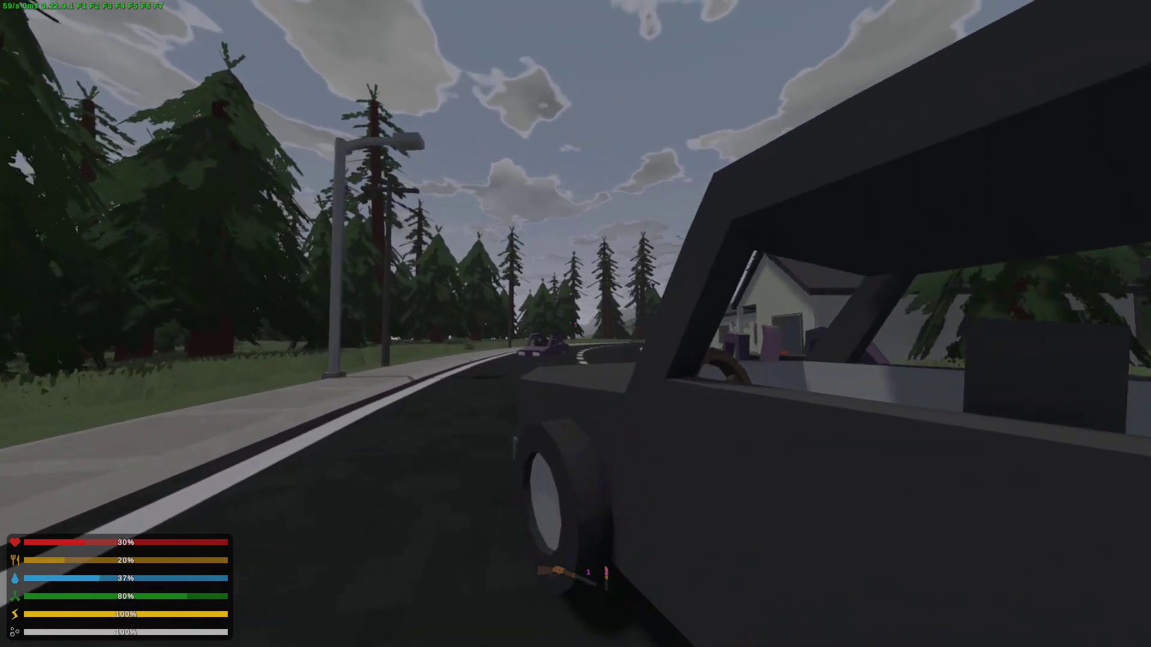
pyautogui.press('w')
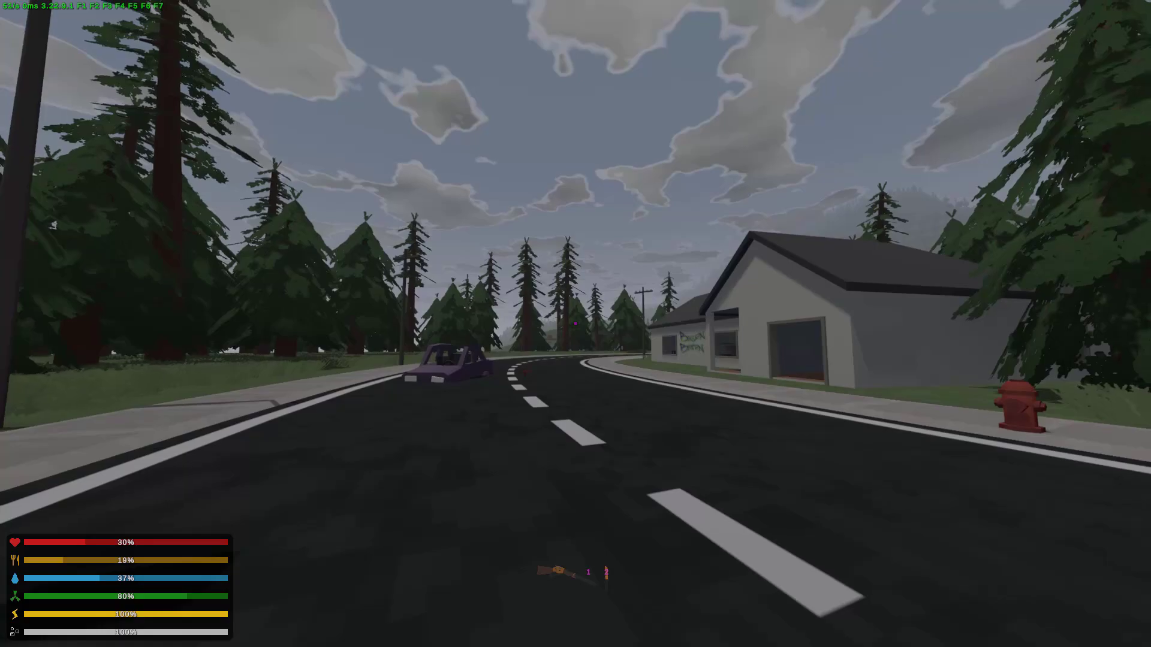
pyautogui.press('w')
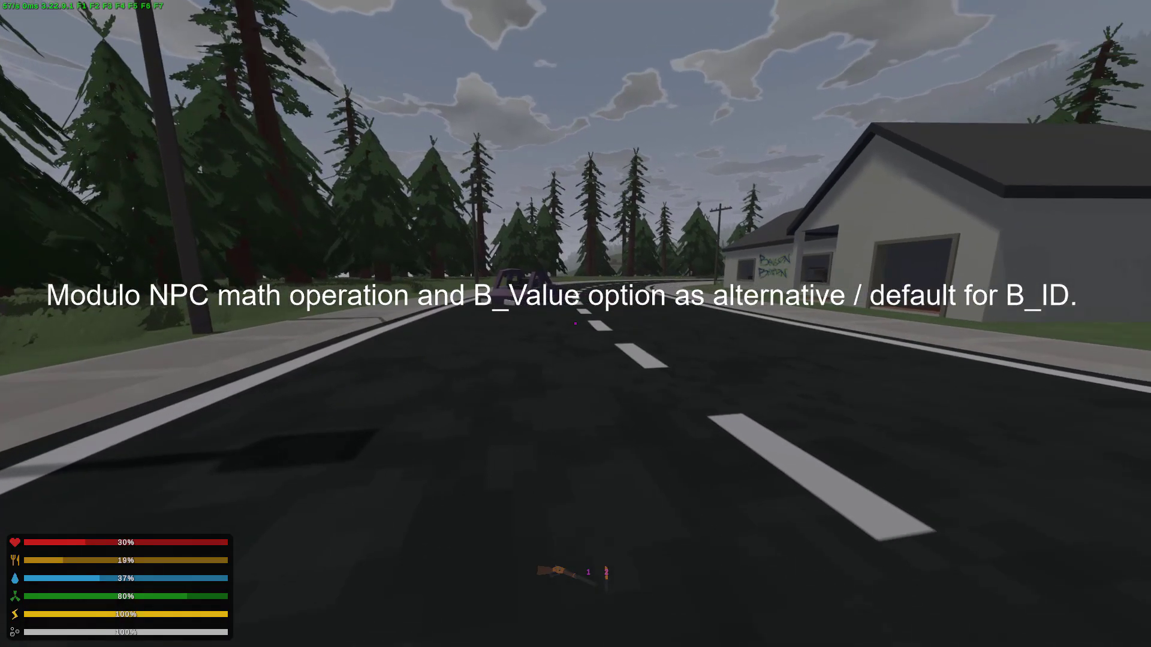
# Leave the orbiting camera view over the forested hill and follow the curved road past the graffitied house.
pyautogui.rightClick(576, 323)
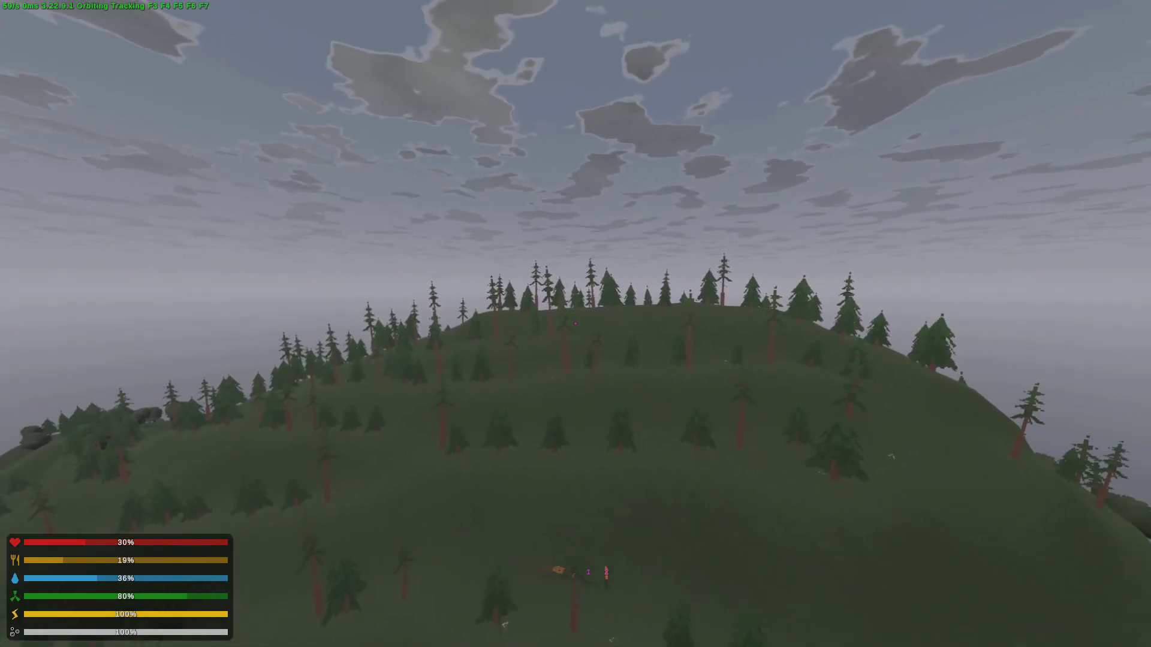
pyautogui.press('h')
pyautogui.press('w')
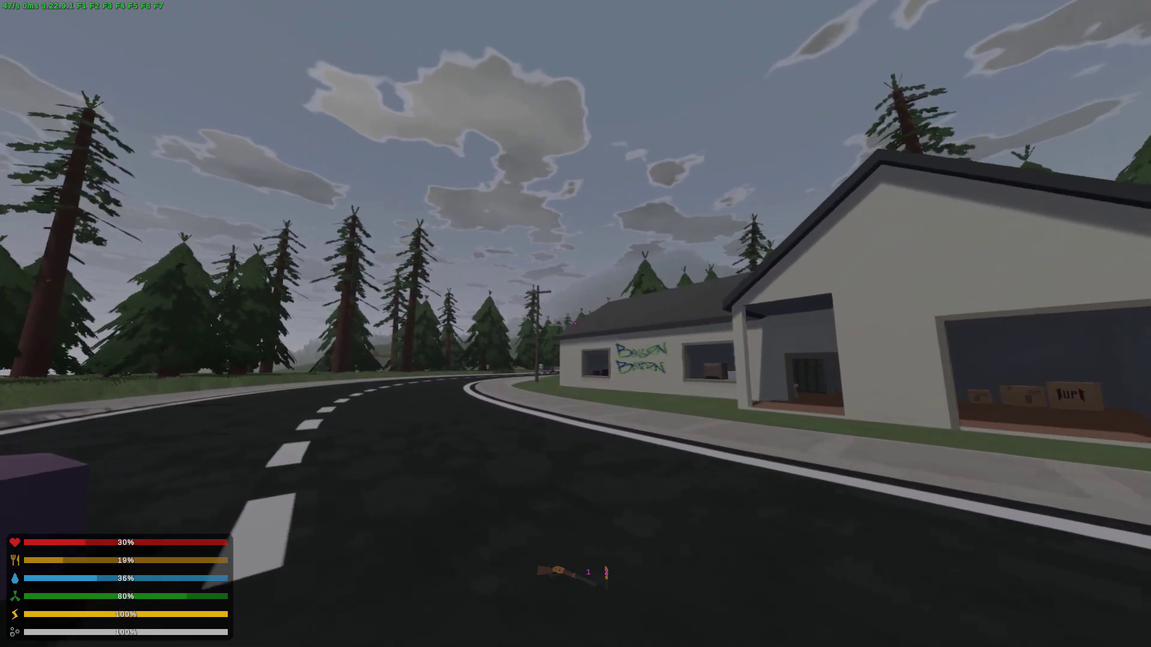
pyautogui.press('w')
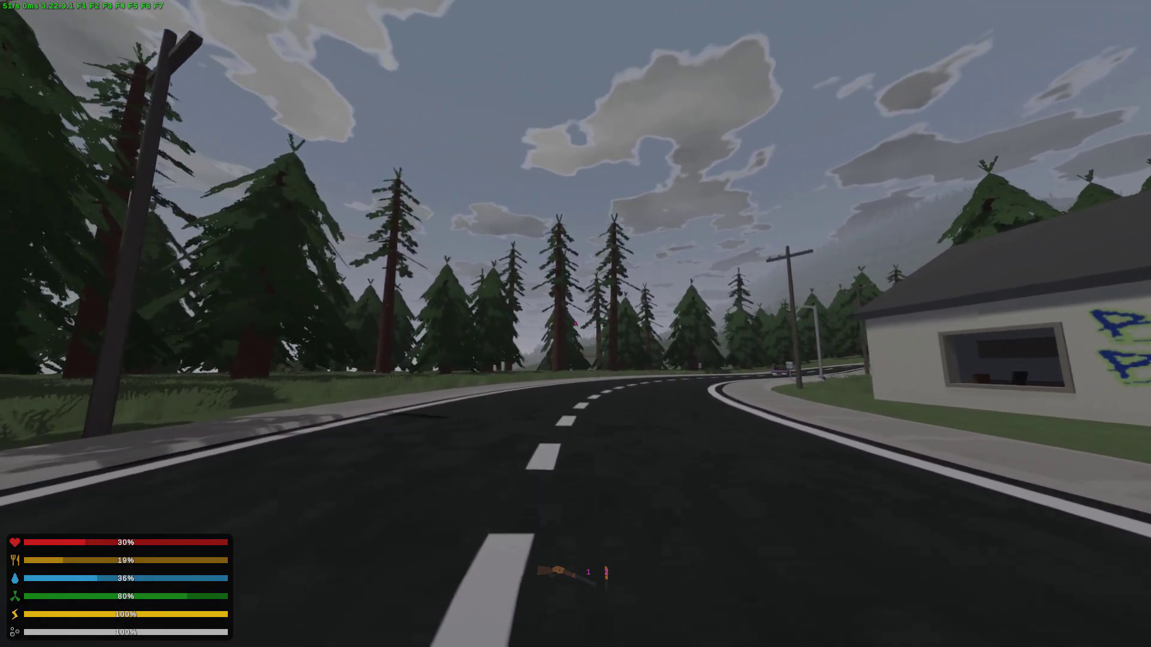
# Follow the curved road past the graffitied house and approach the rear of the purple car wreck.
pyautogui.press('w')
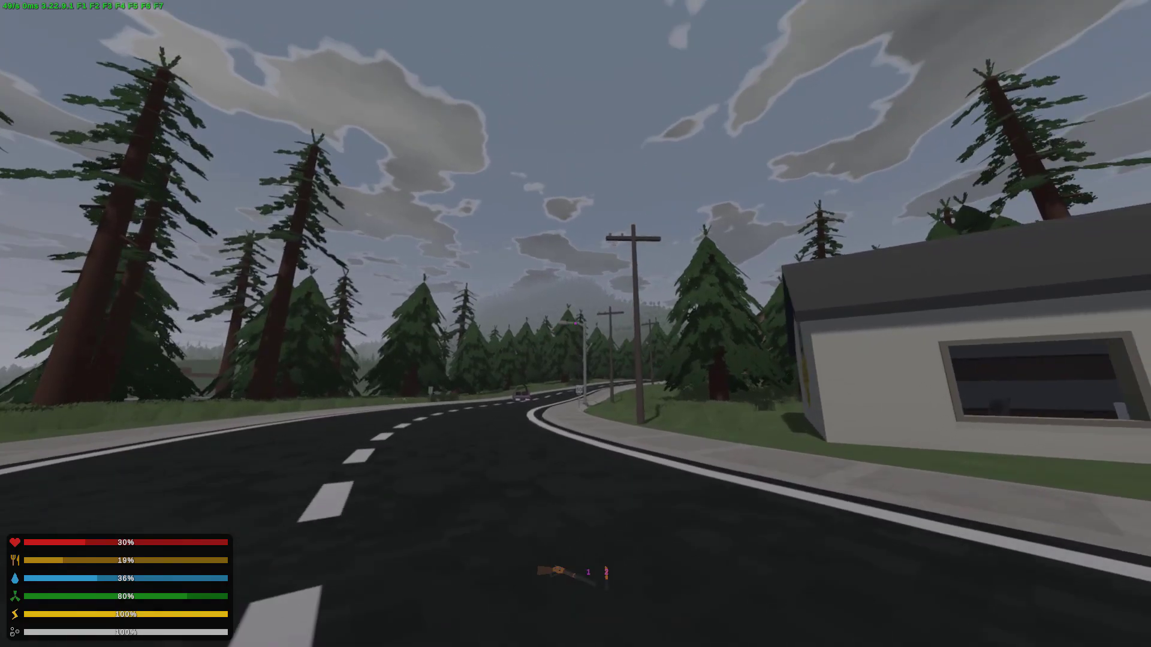
pyautogui.press('w')
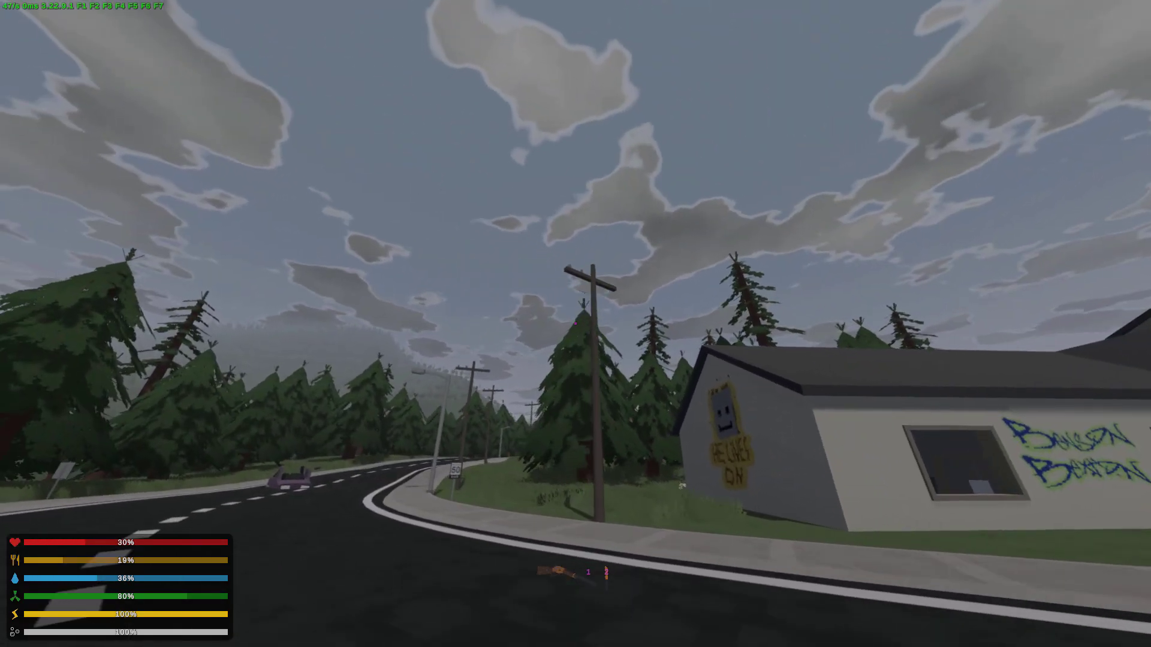
pyautogui.press('w')
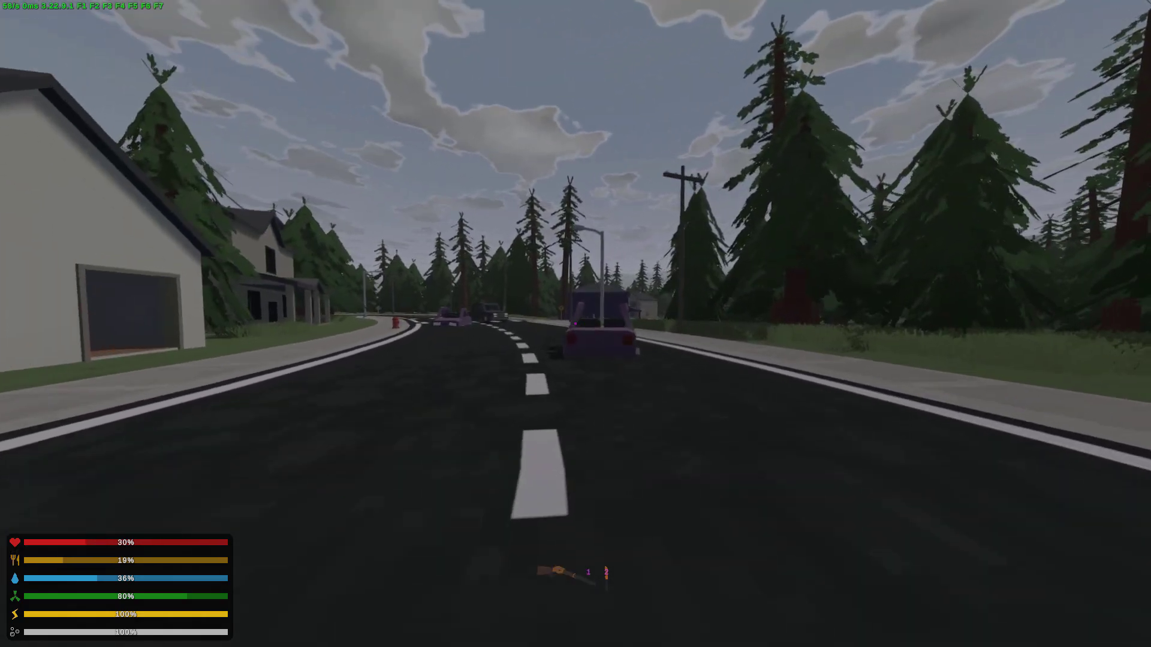
pyautogui.press('w')
pyautogui.press('w')
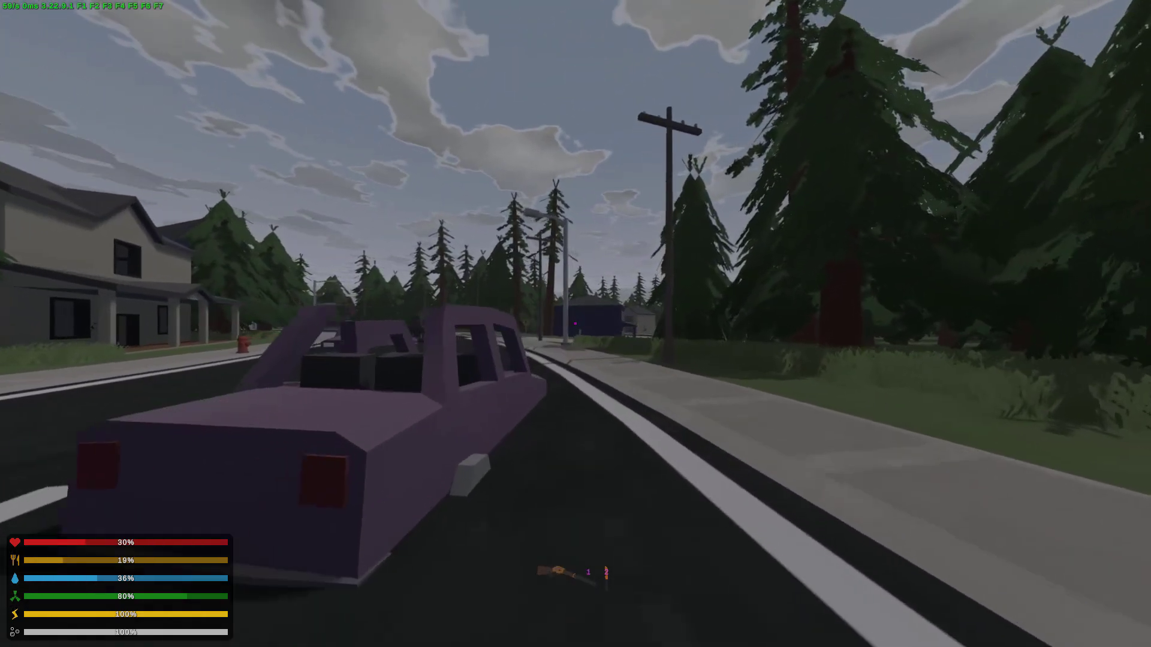
# Move away from the purple car wreck and face the utility pole at the forest edge across the road.
pyautogui.press('w')
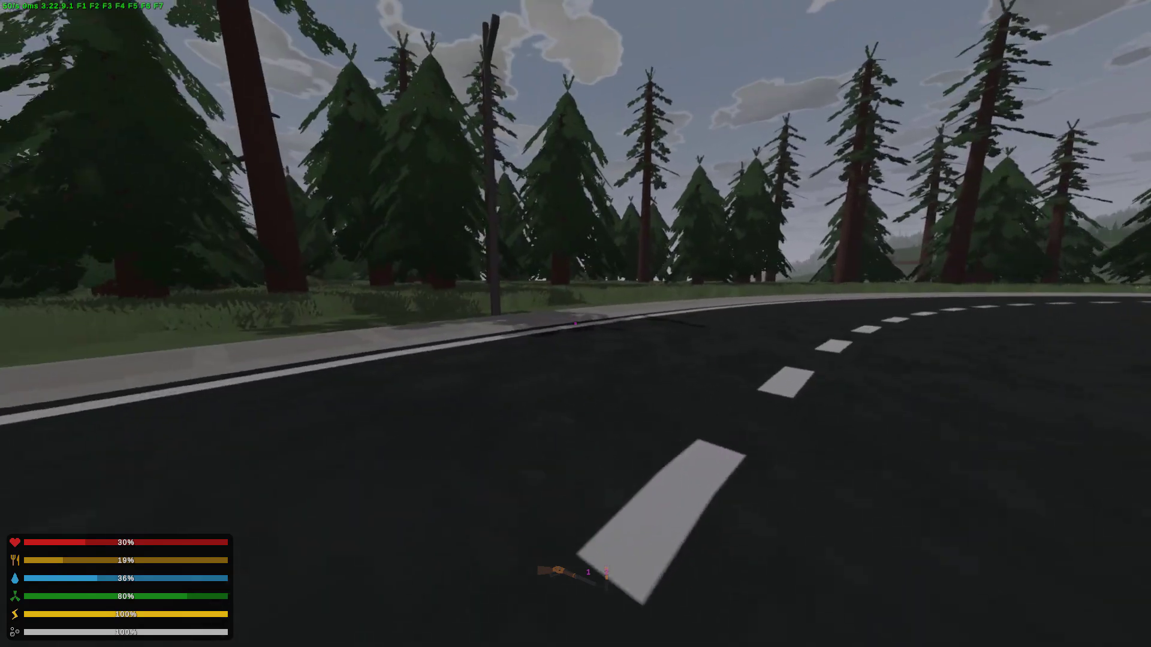
pyautogui.press('w')
pyautogui.press('d')
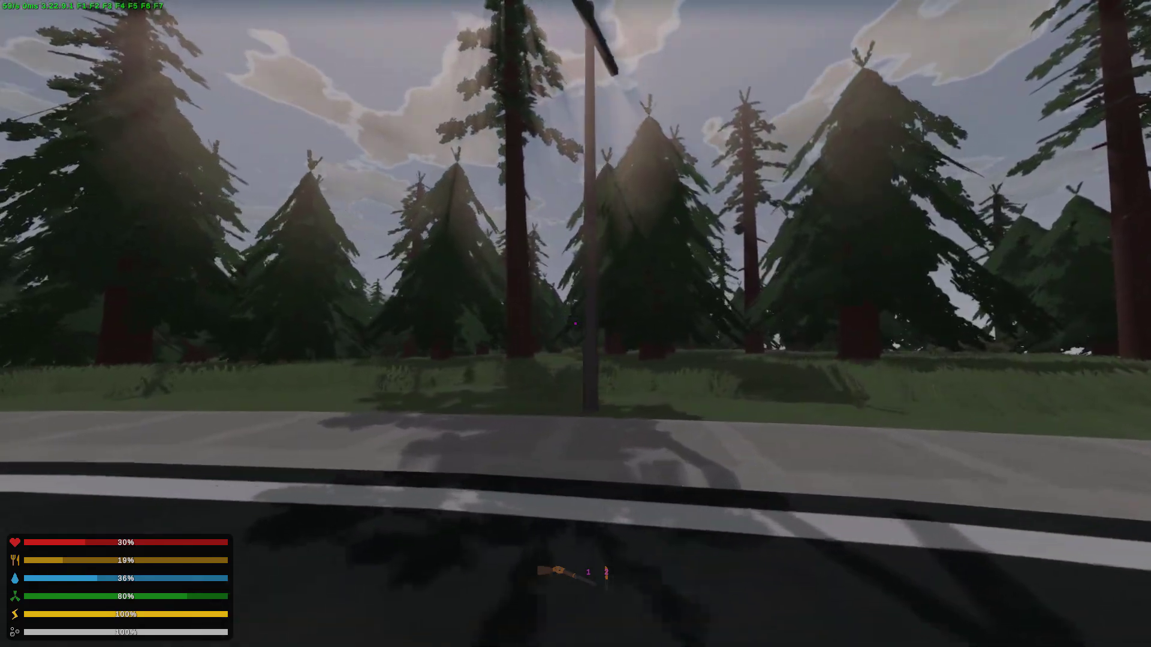